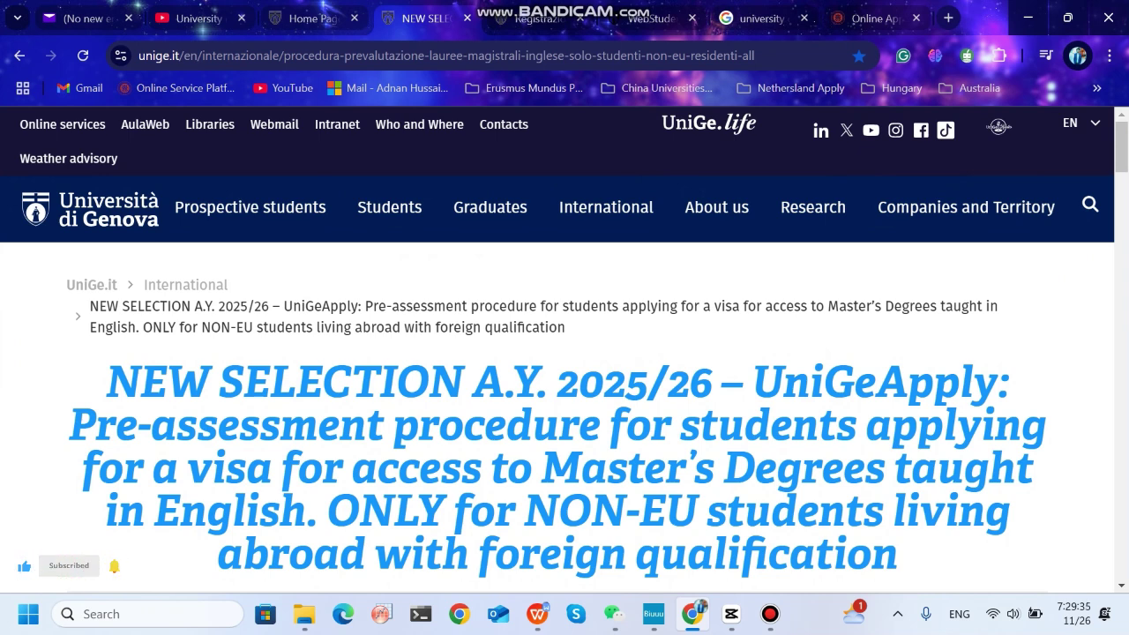
Skim the UniGeApply pre-assessment page for non-EU students, from its title to the access section for Master's degrees taught in English.
scroll(564, 416, down, 1)
scroll(565, 417, up, 1)
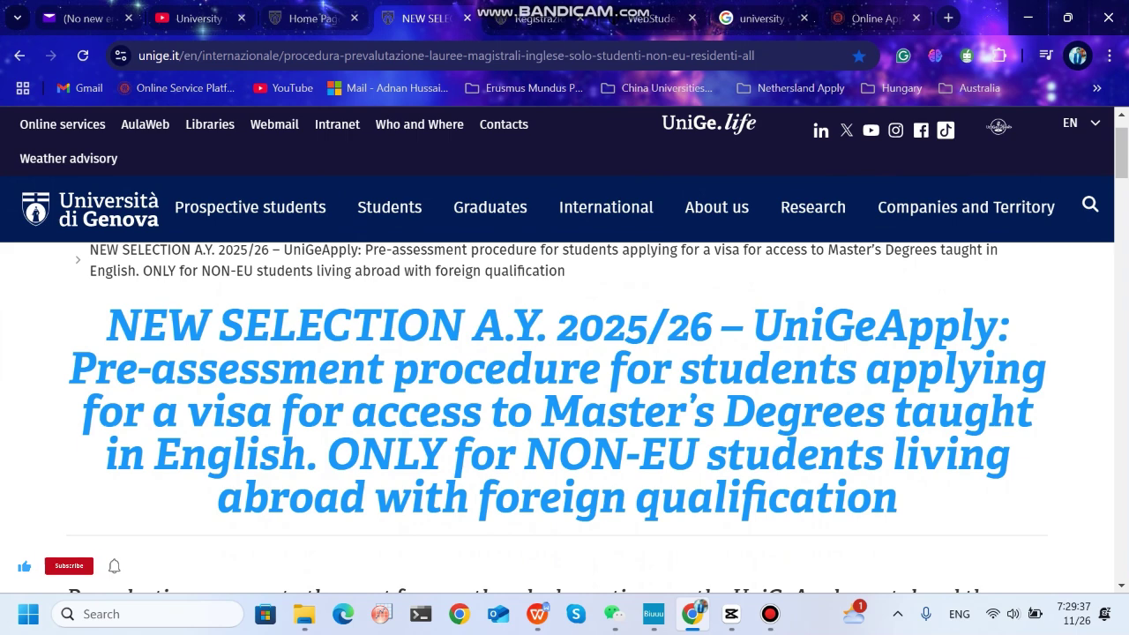
scroll(564, 416, down, 2)
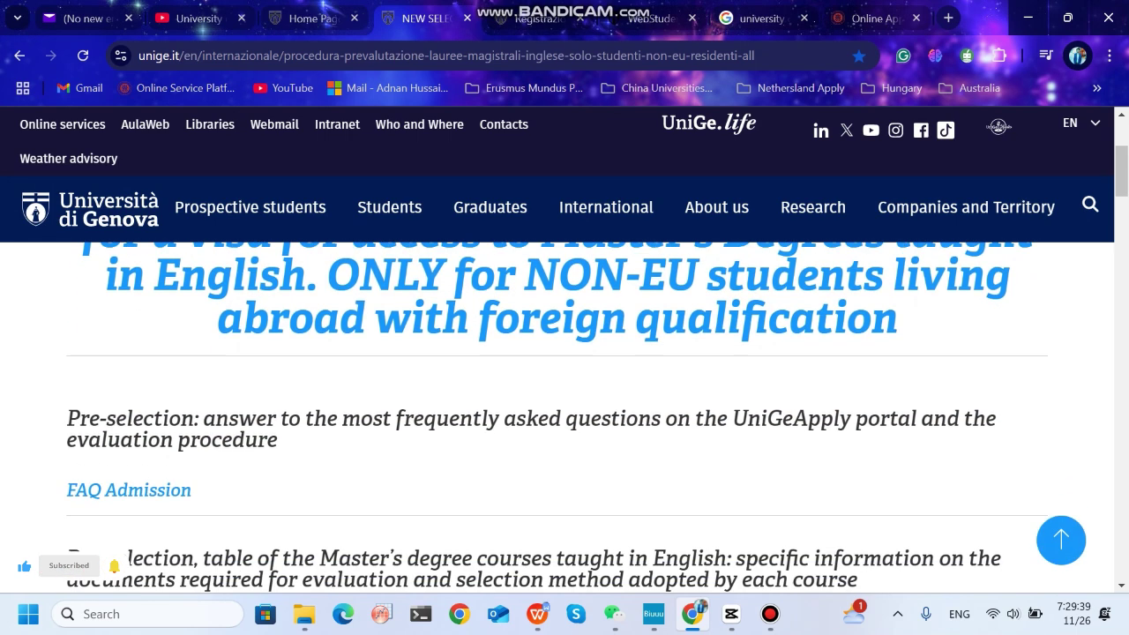
scroll(565, 417, down, 5)
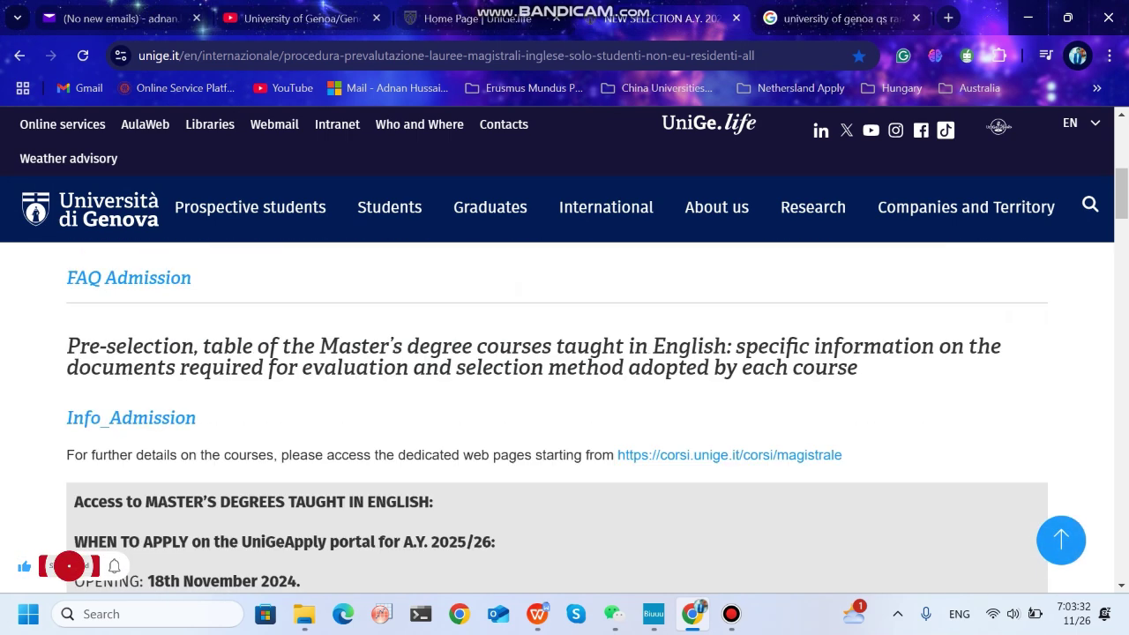
scroll(565, 416, down, 3)
scroll(564, 417, up, 1)
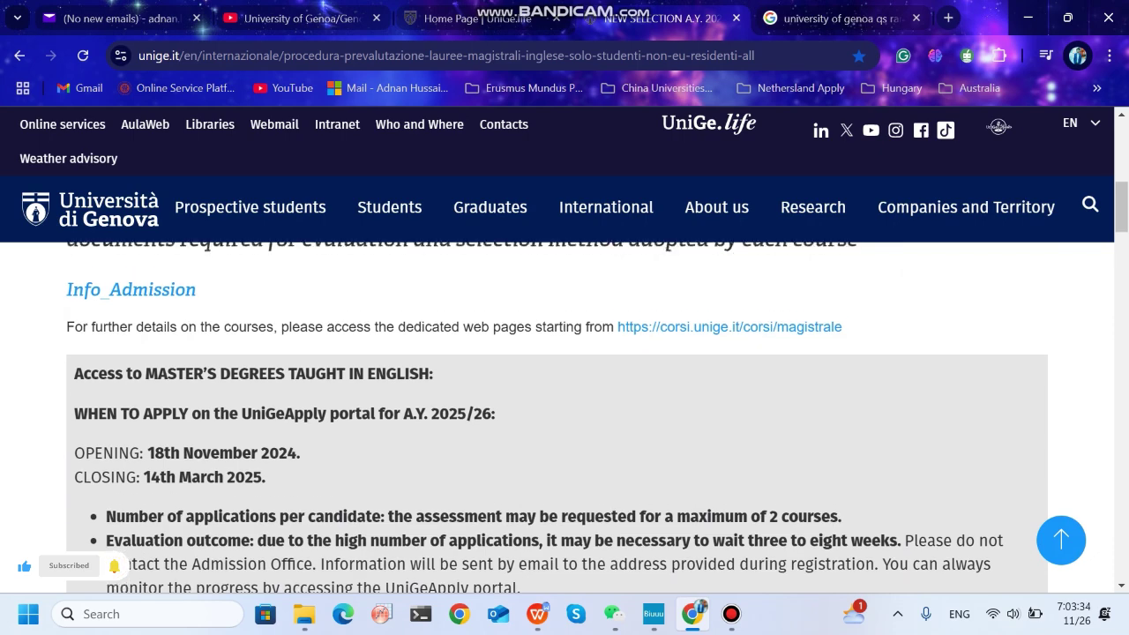
scroll(565, 416, up, 4)
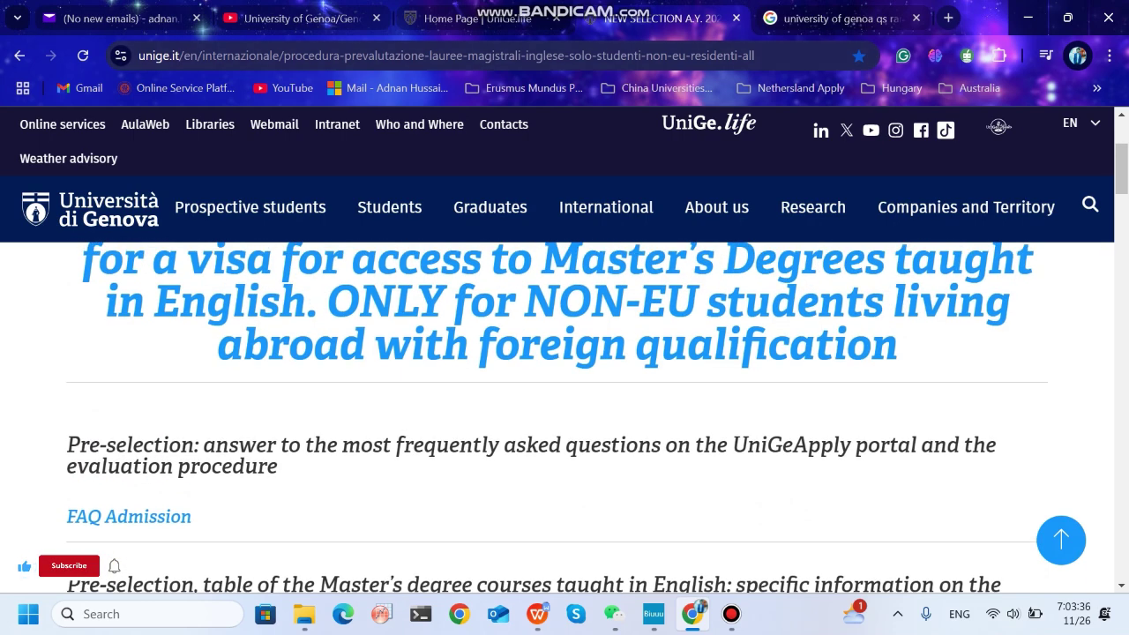
scroll(565, 416, down, 1)
scroll(565, 416, up, 3)
scroll(564, 417, down, 1)
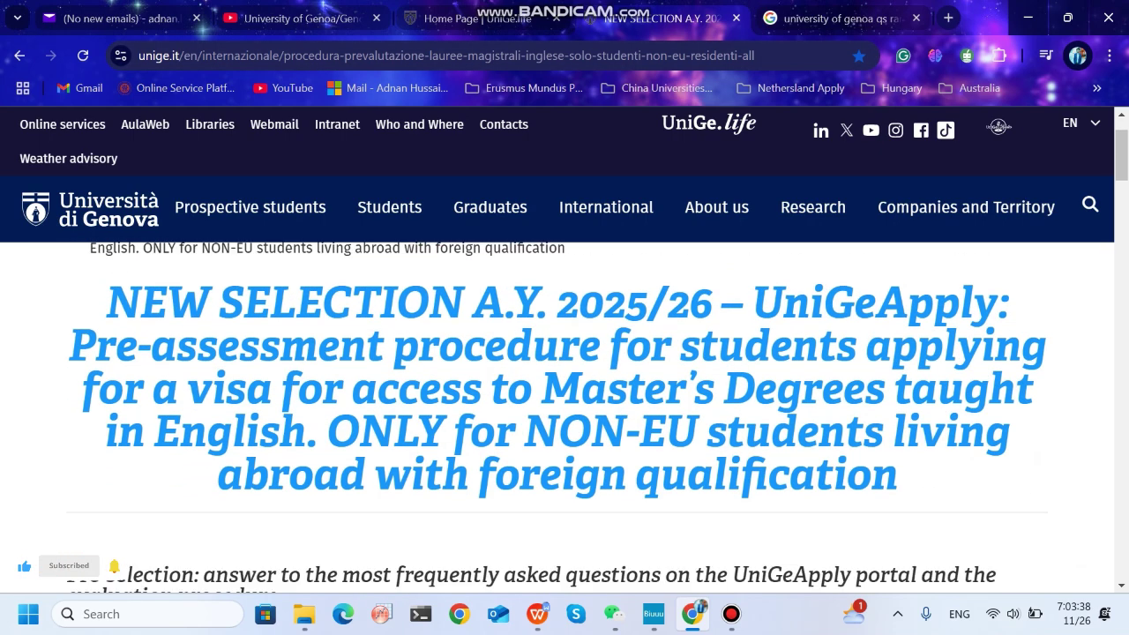
Read when to apply on the UniGeApply portal for A.Y. 2025/26, including the application limit and evaluation time.
scroll(564, 416, down, 4)
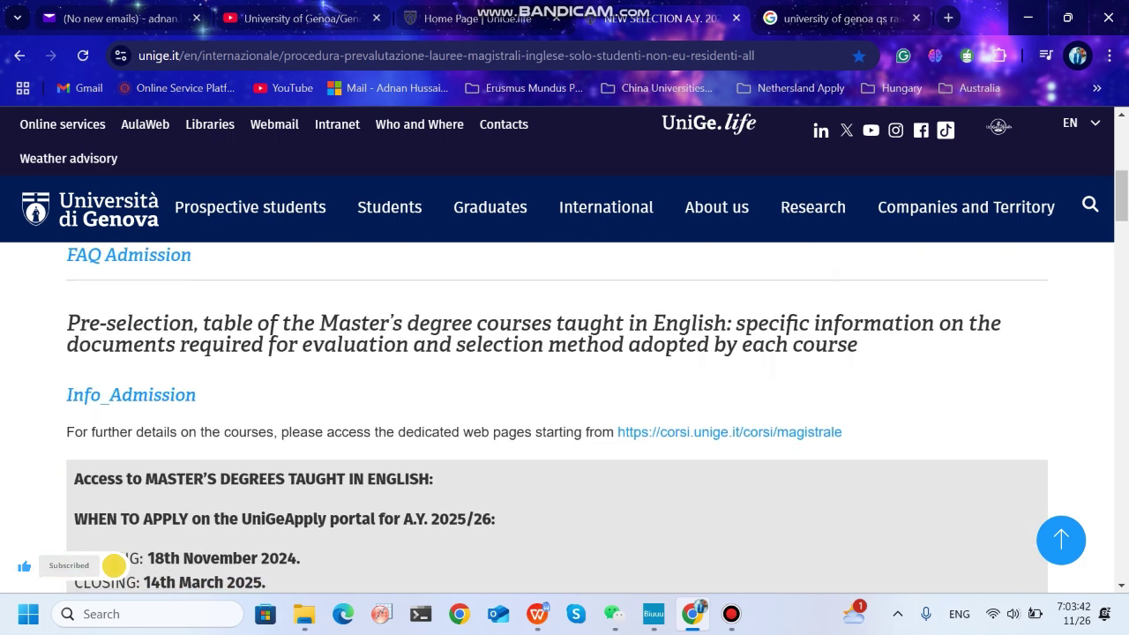
scroll(565, 417, up, 1)
scroll(564, 417, down, 3)
scroll(565, 417, up, 1)
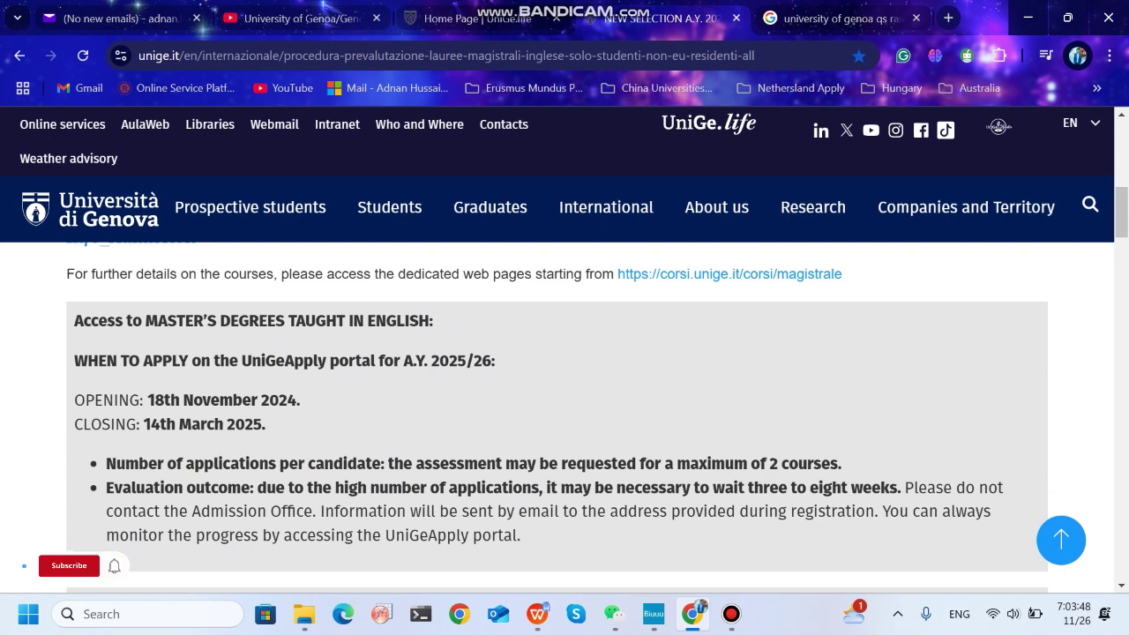
scroll(565, 417, down, 1)
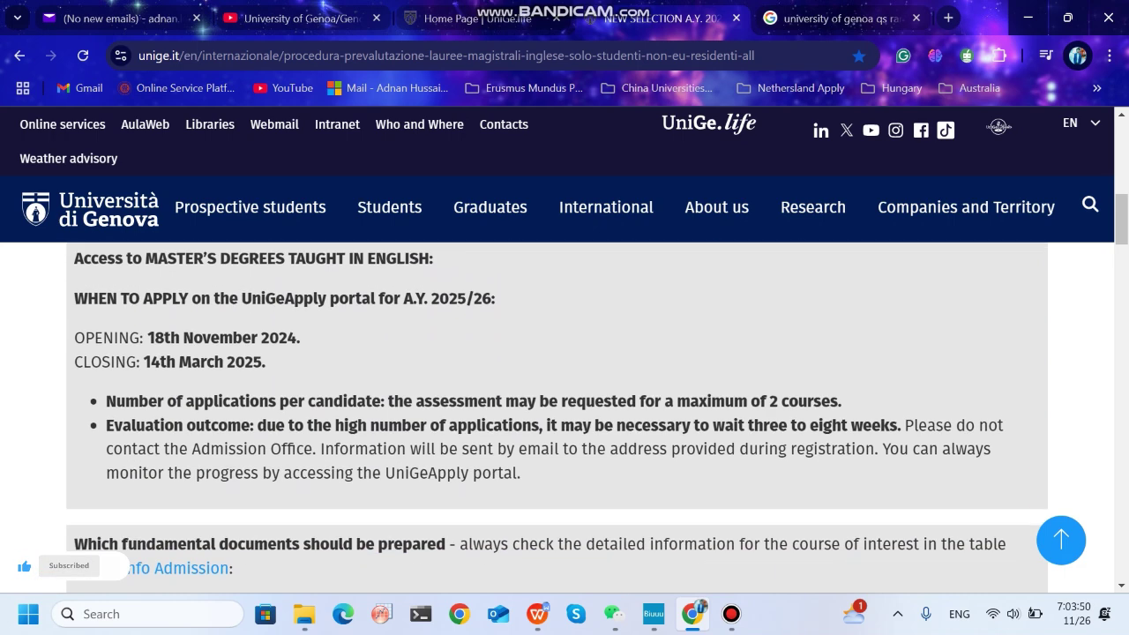
scroll(564, 417, down, 1)
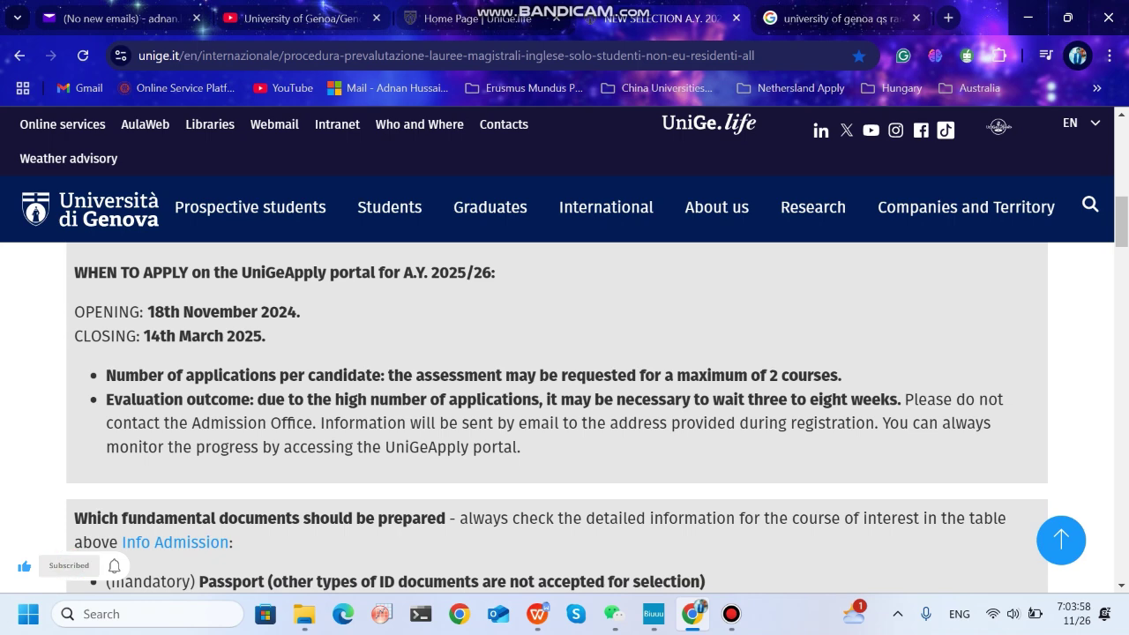
Read through the fundamental documents to prepare, including the language certificate, upload size and translation requirements.
scroll(557, 423, down, 3)
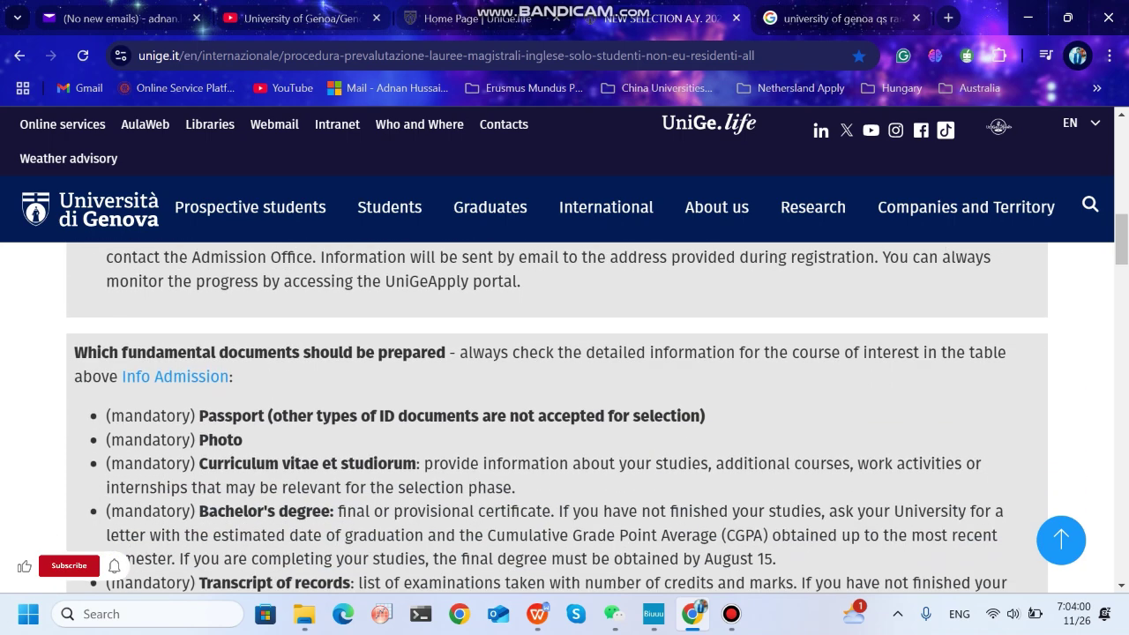
scroll(565, 415, down, 2)
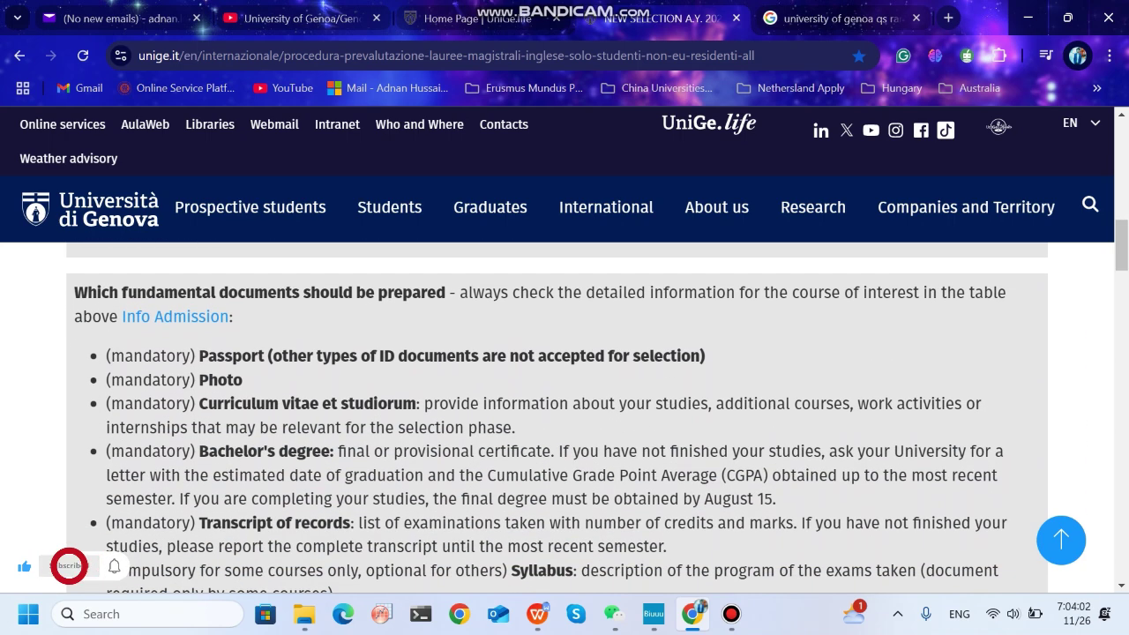
scroll(565, 415, down, 1)
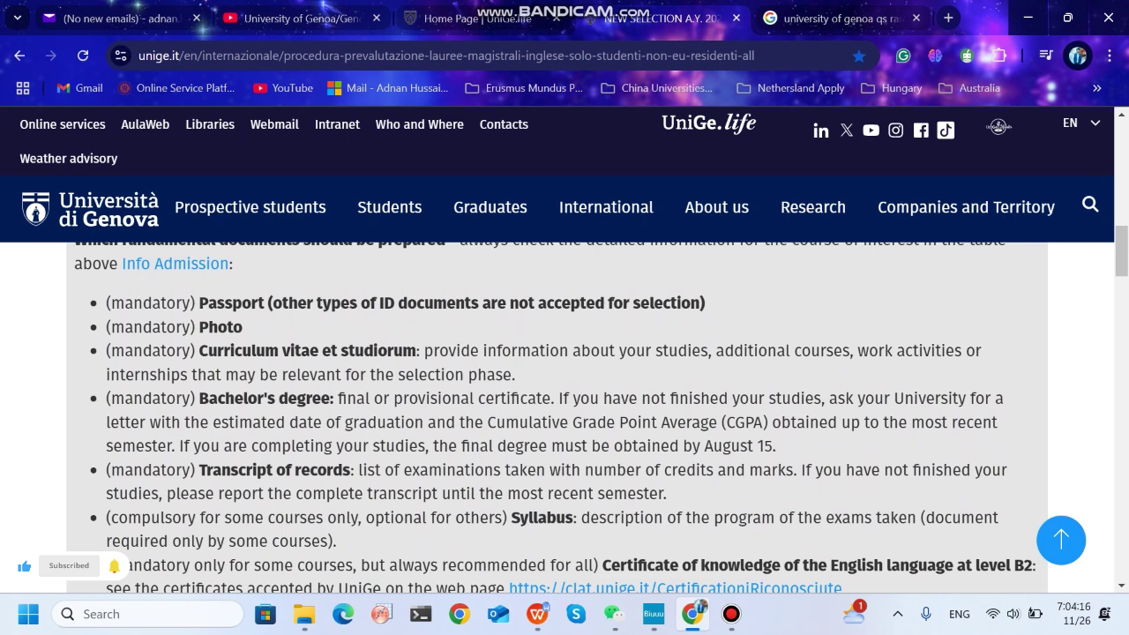
scroll(565, 415, down, 2)
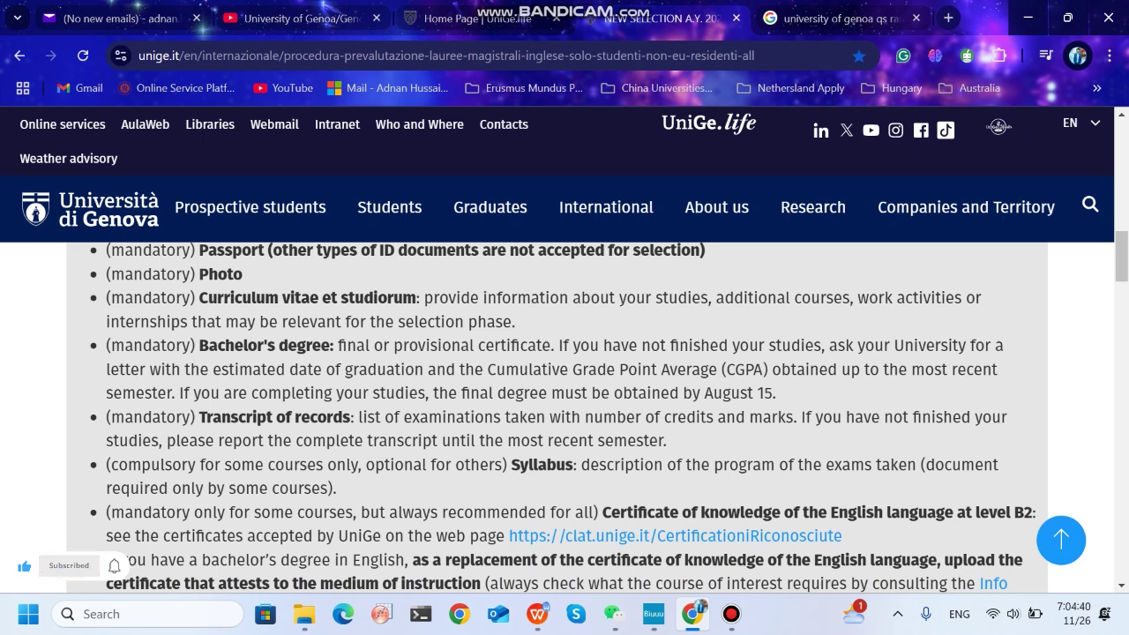
scroll(564, 410, down, 1)
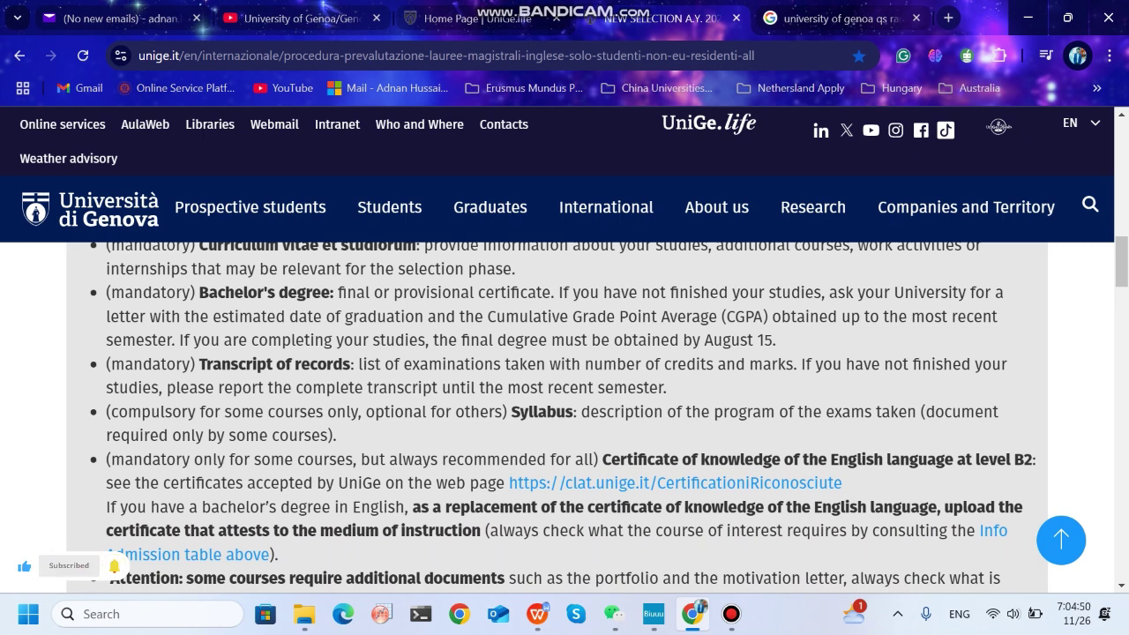
scroll(565, 415, down, 2)
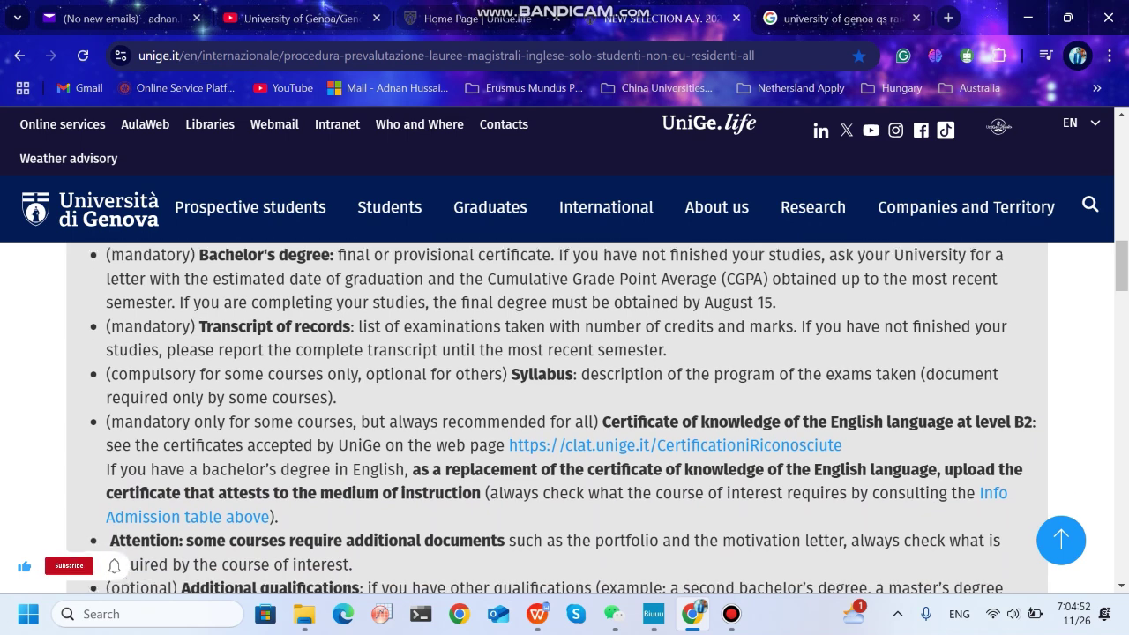
scroll(564, 414, down, 1)
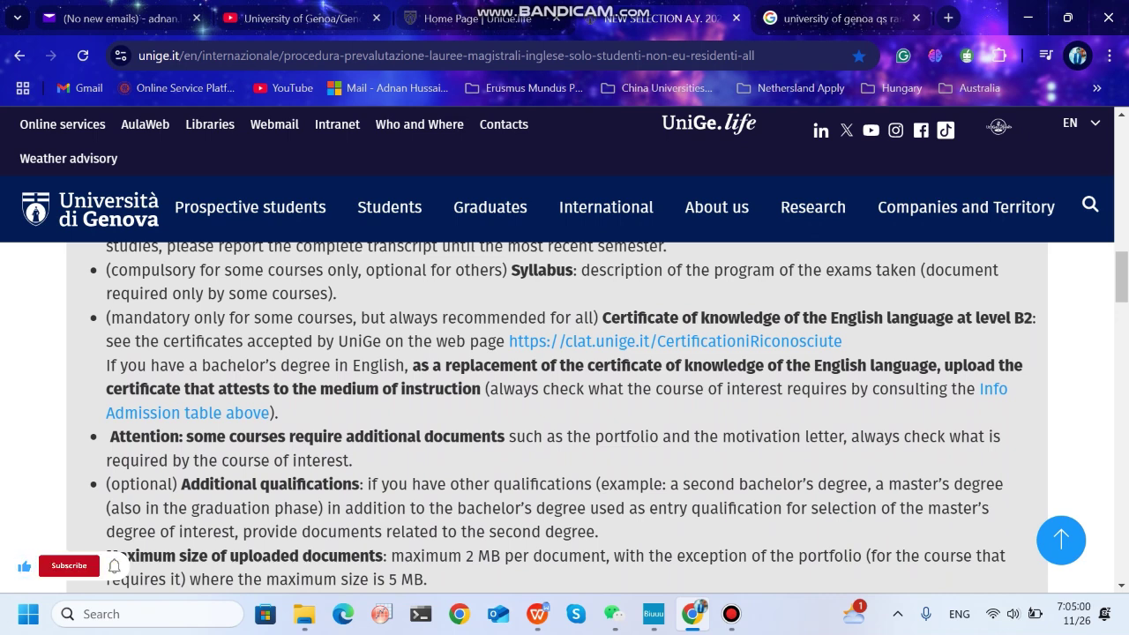
scroll(564, 414, down, 1)
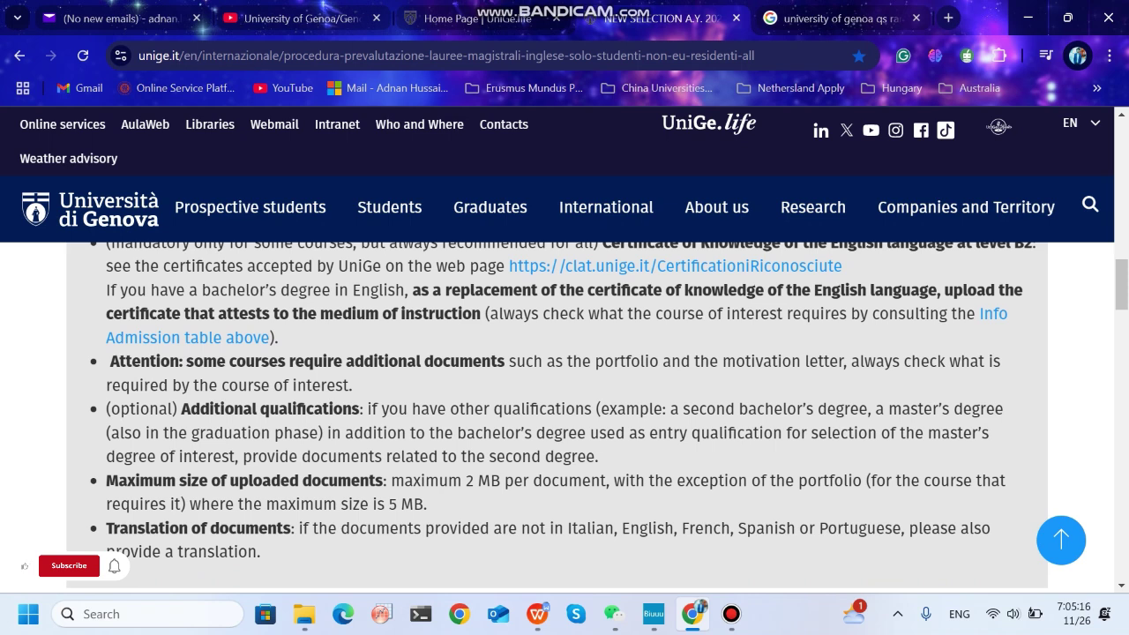
scroll(564, 415, down, 1)
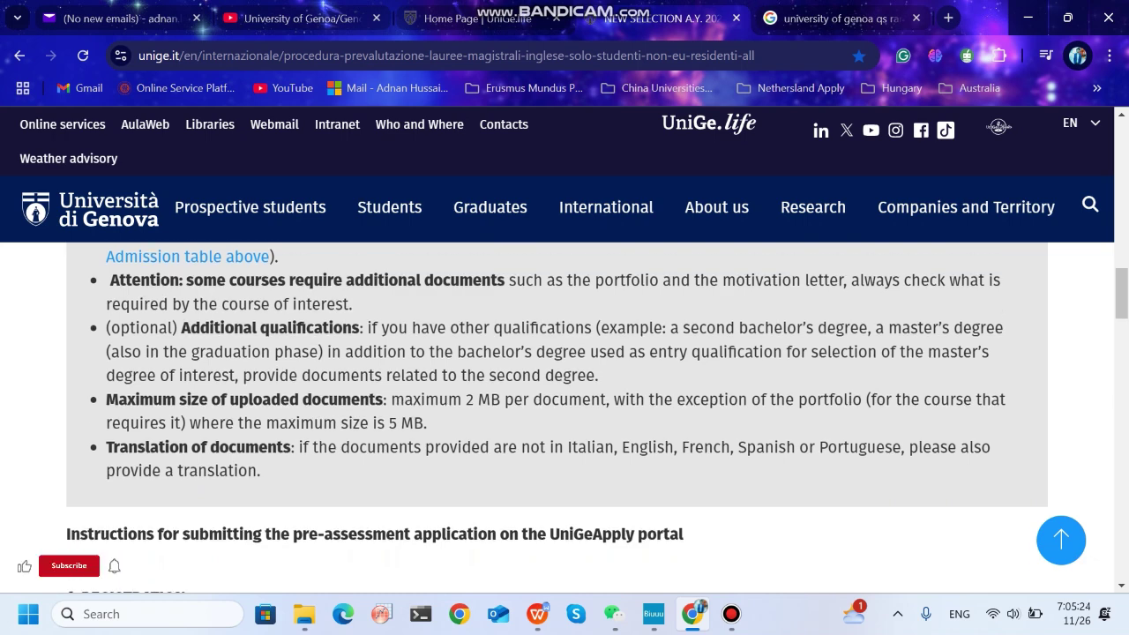
scroll(564, 415, down, 1)
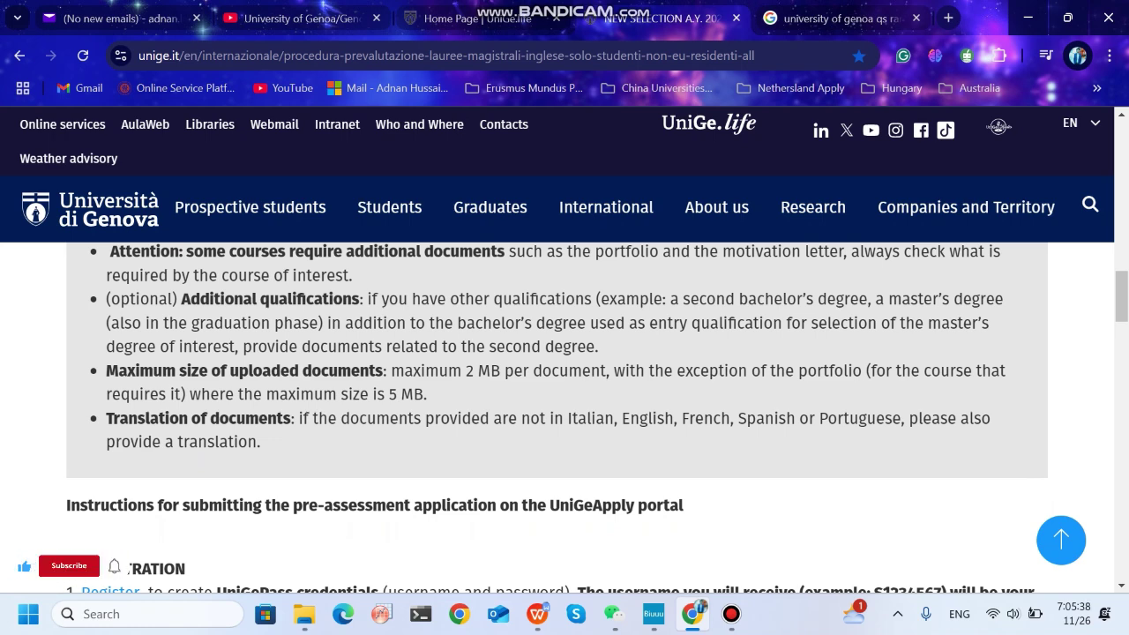
Open the Register link for creating UniGePass credentials, found in the Registration instructions, in a new browser tab.
scroll(564, 415, down, 2)
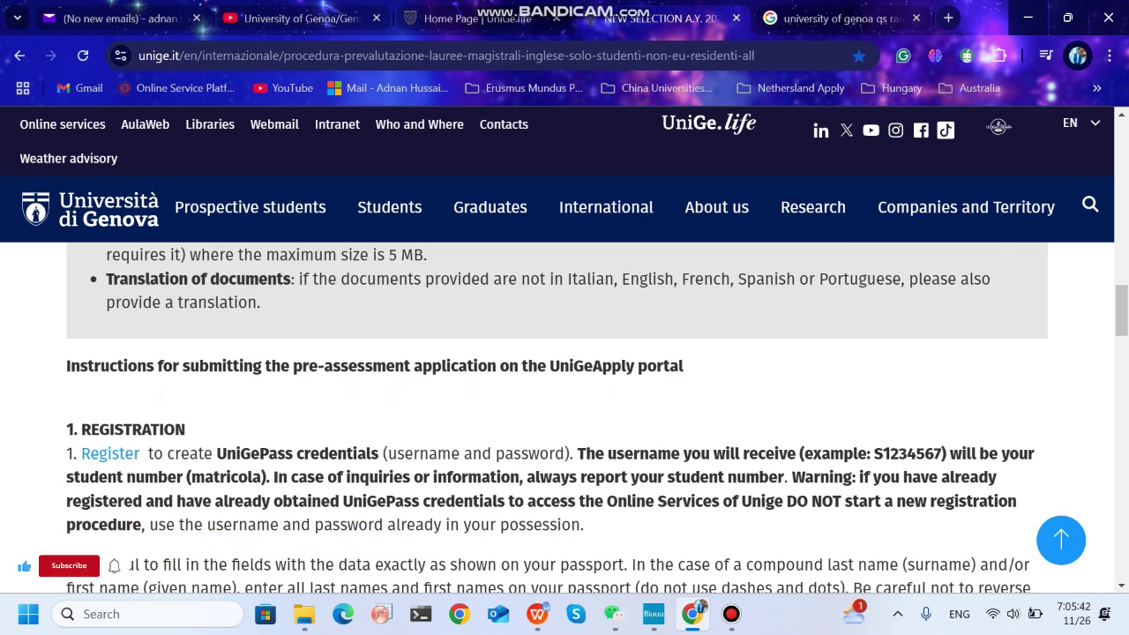
scroll(564, 415, down, 2)
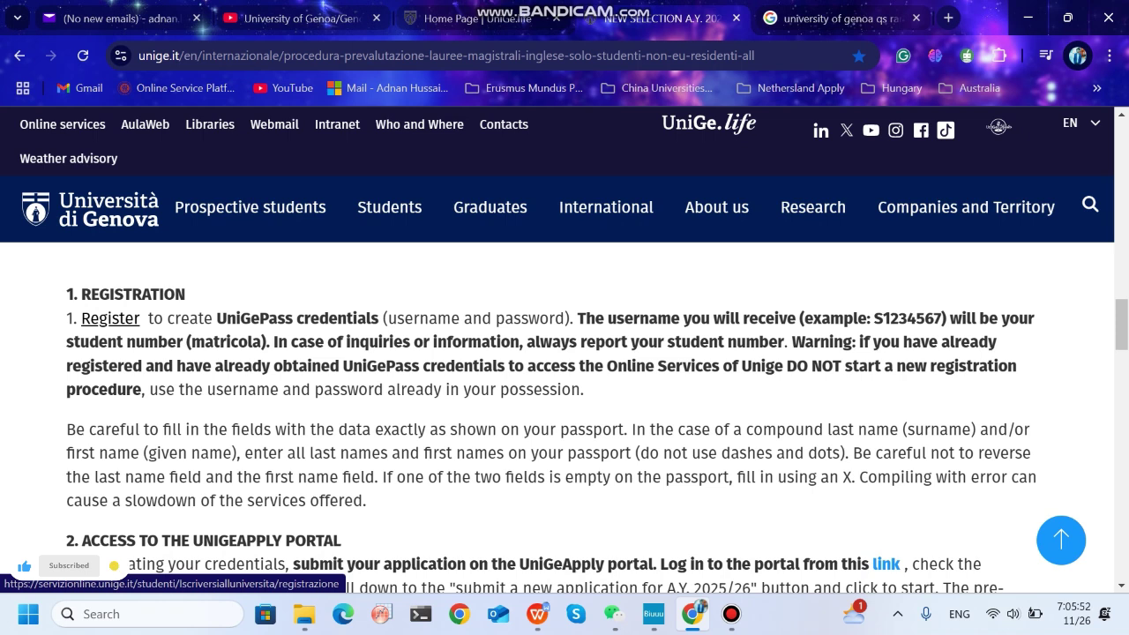
click(110, 319)
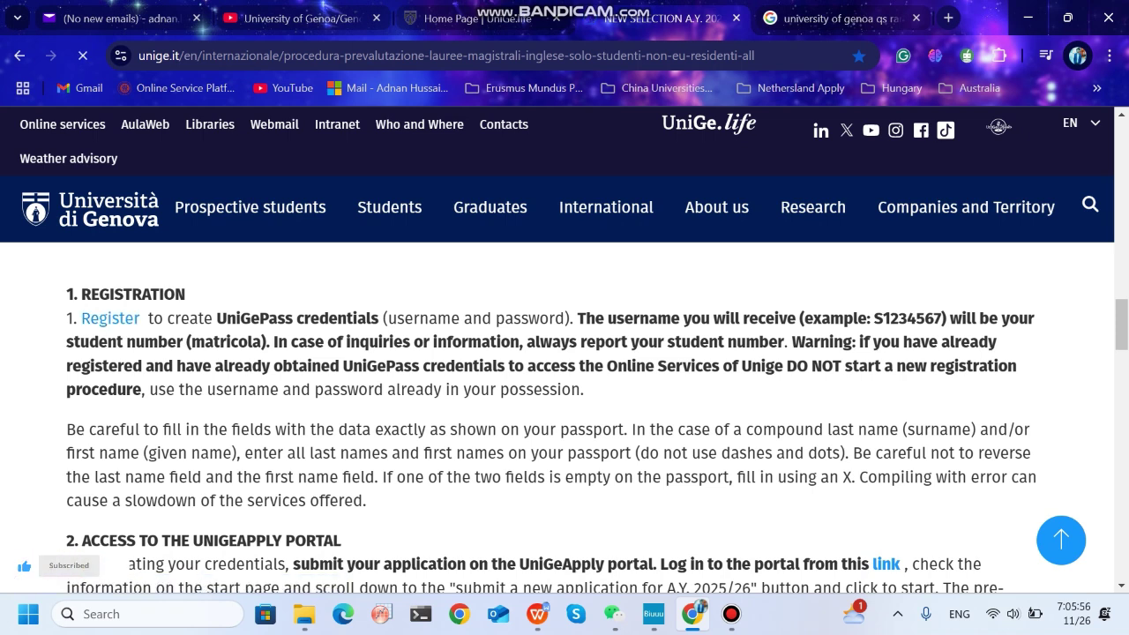
scroll(885, 419, down, 2)
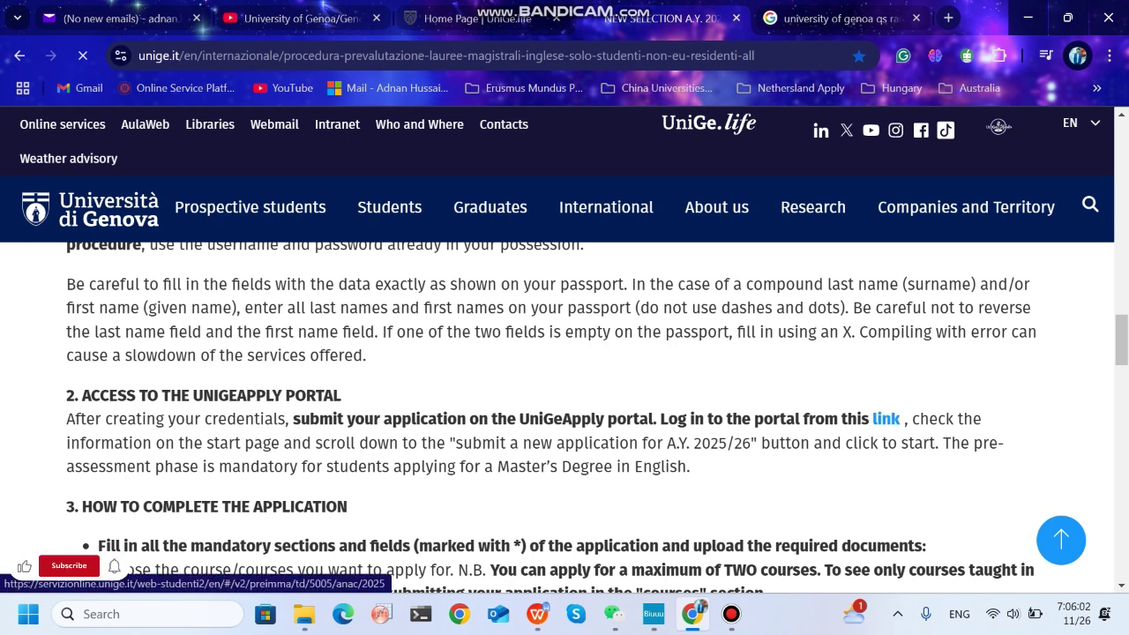
scroll(885, 419, up, 1)
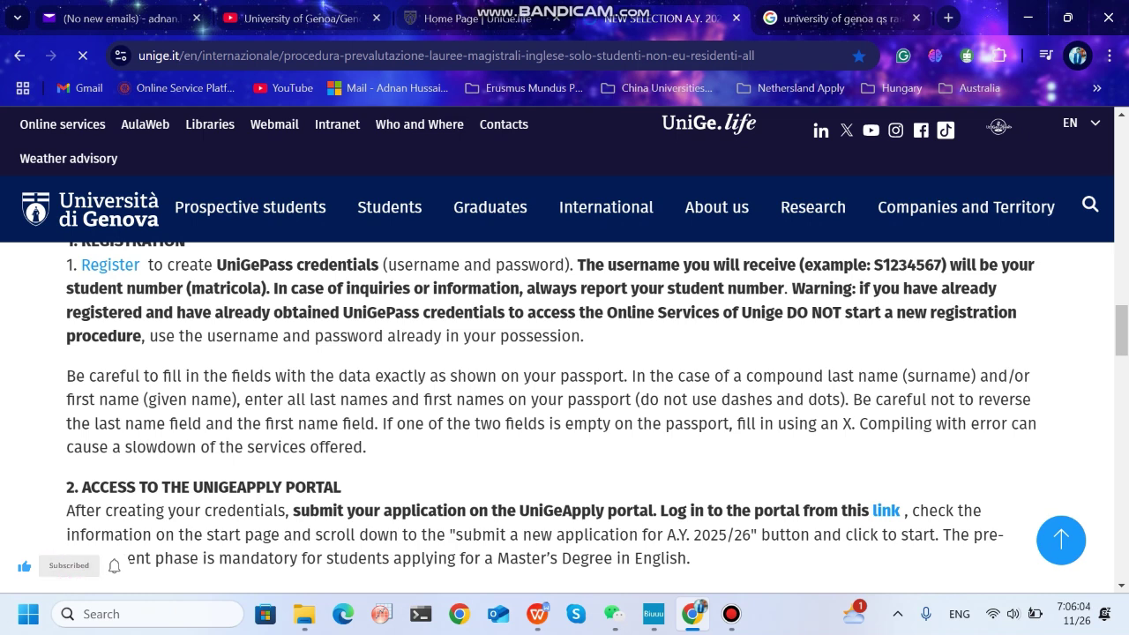
right_click(110, 267)
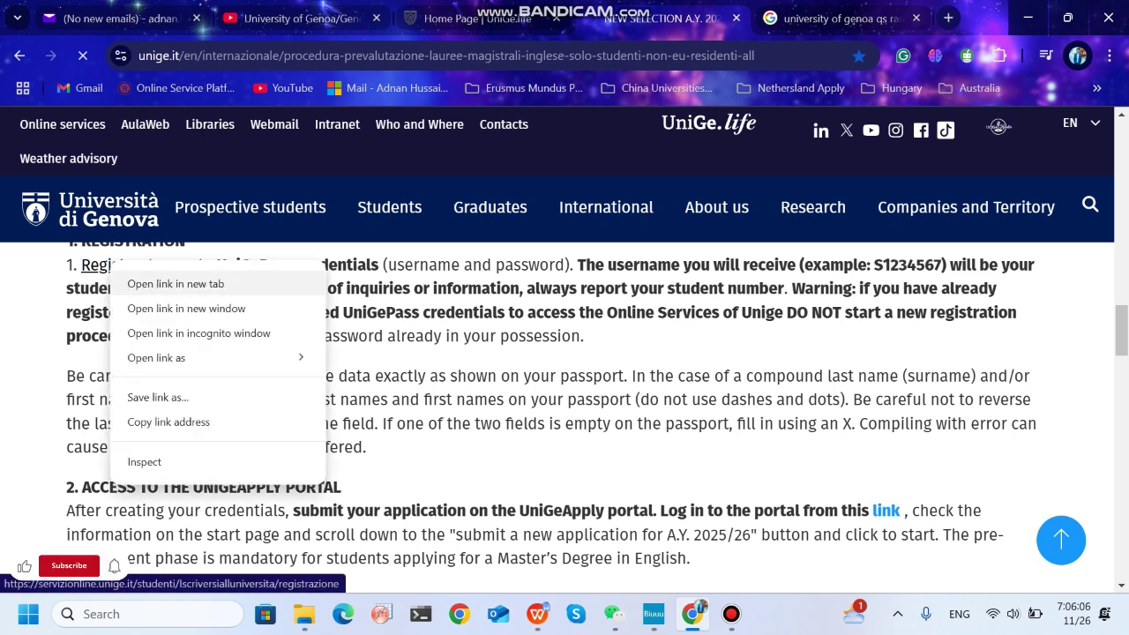
click(176, 284)
Open the UniGeApply portal login link from the "Access to the UniGeApply portal" section in a new browser tab.
scroll(175, 283, down, 1)
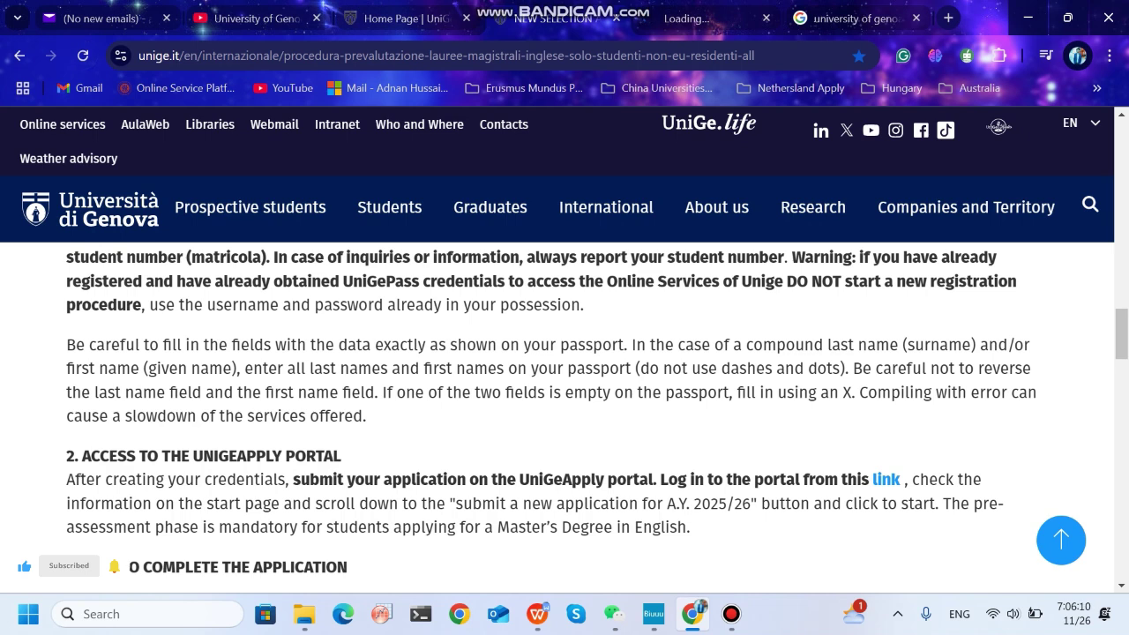
right_click(886, 479)
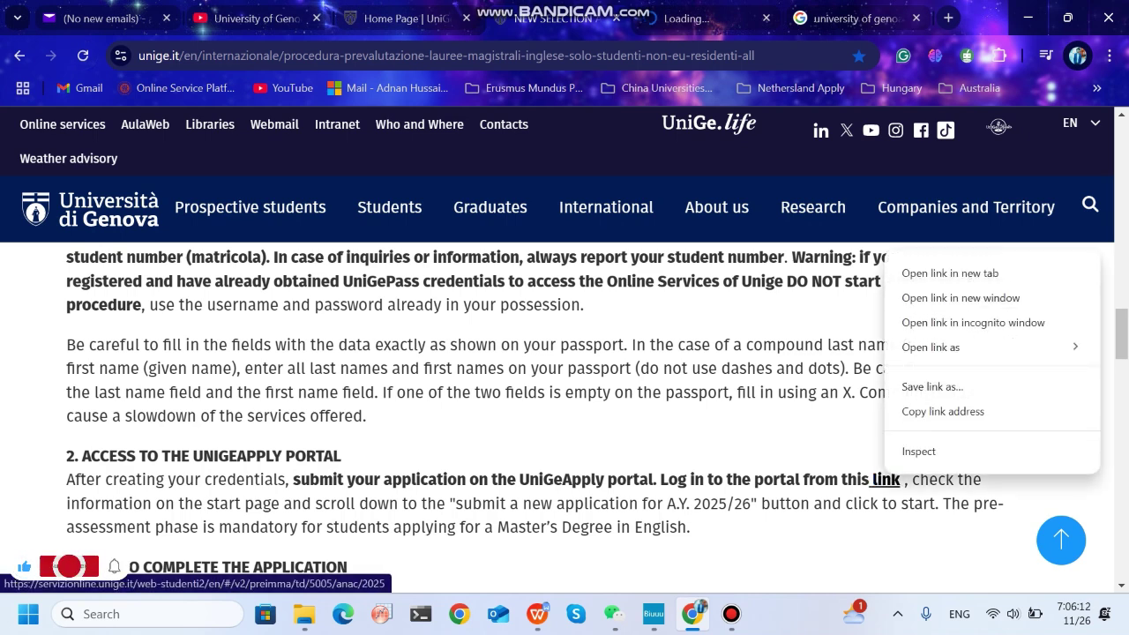
click(950, 272)
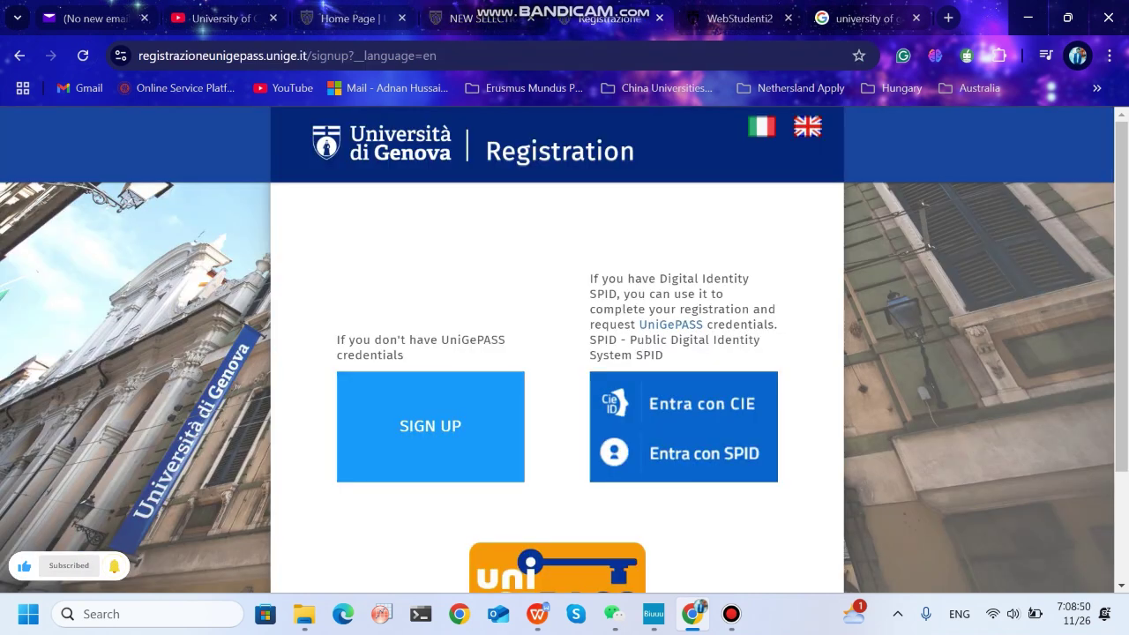
Open the sign-up form for applicants without UniGePASS credentials and review its personal data, birthplace and contact fields.
click(431, 426)
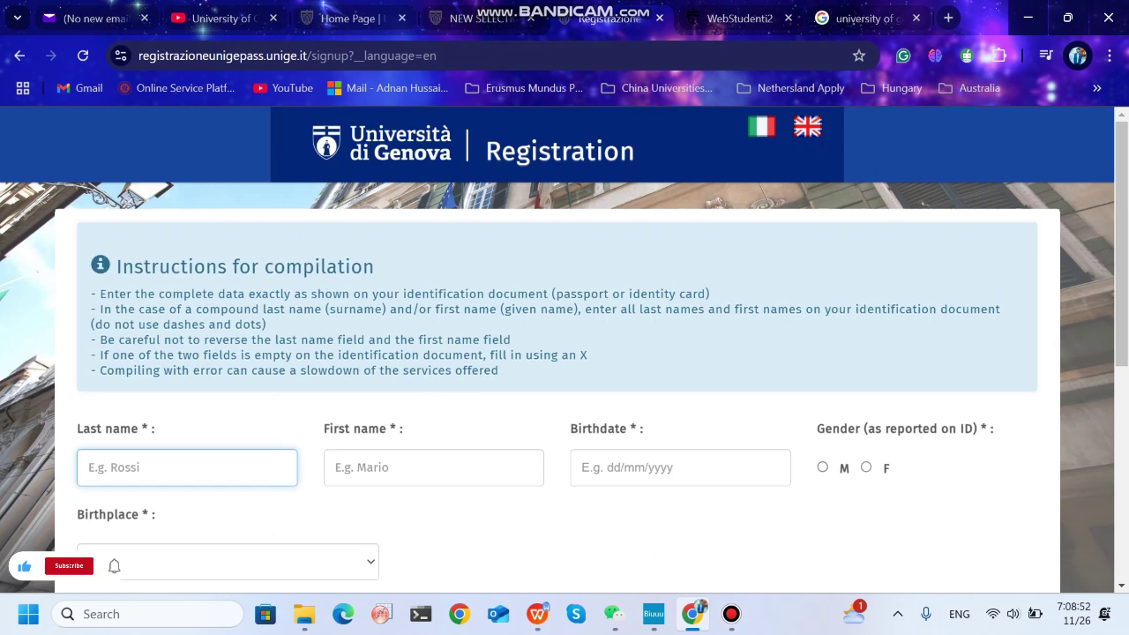
scroll(564, 353, down, 2)
scroll(564, 353, down, 1)
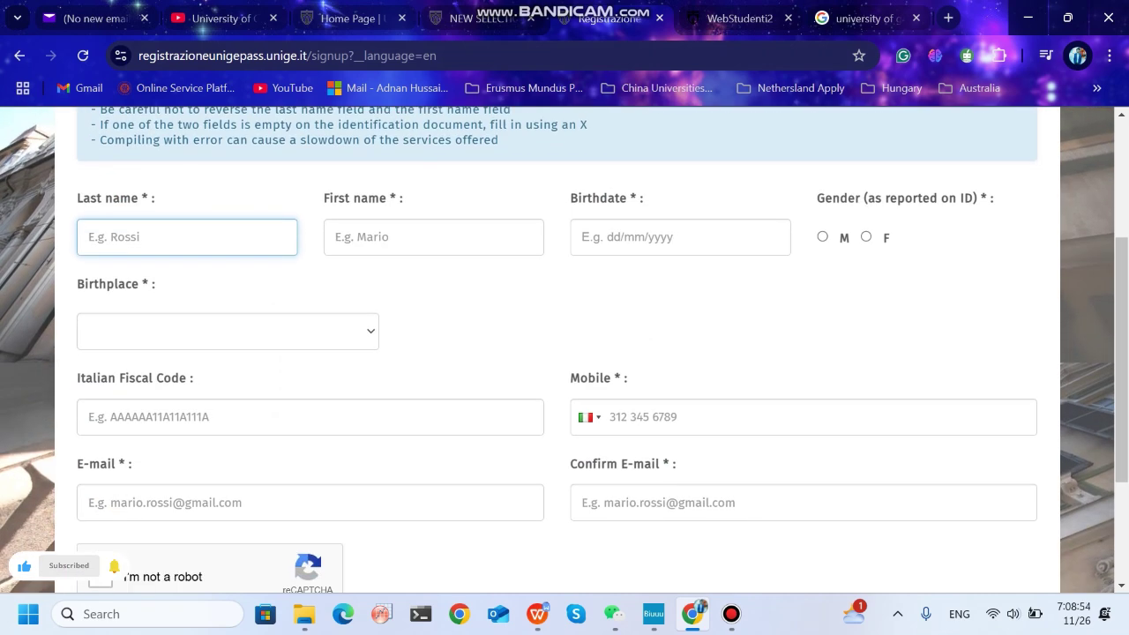
click(187, 237)
click(529, 309)
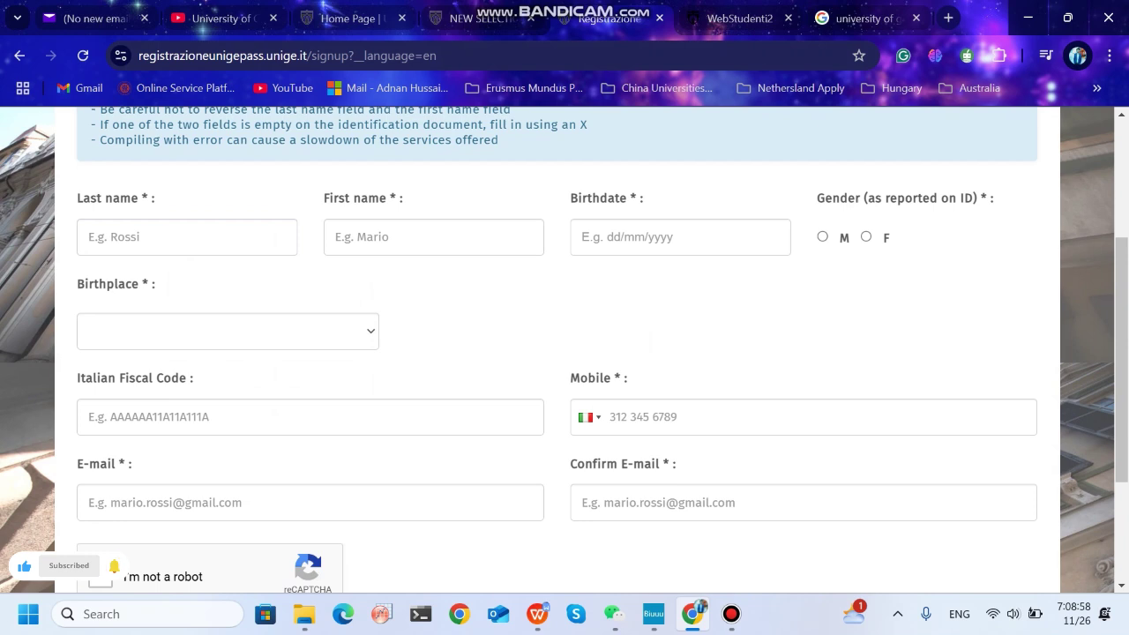
scroll(565, 353, down, 2)
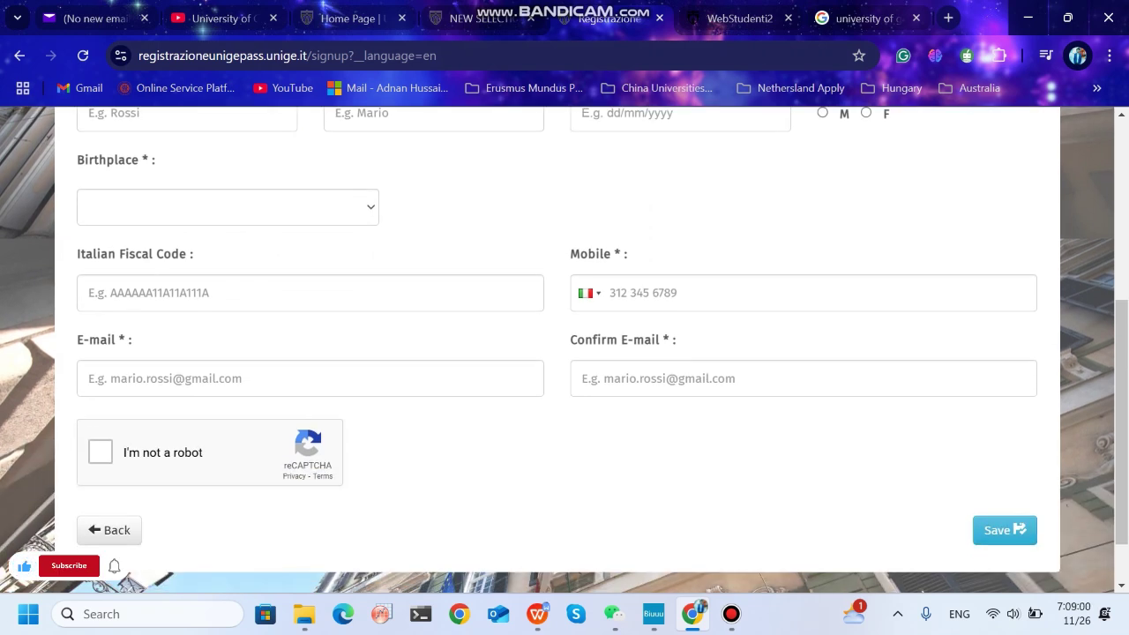
click(228, 207)
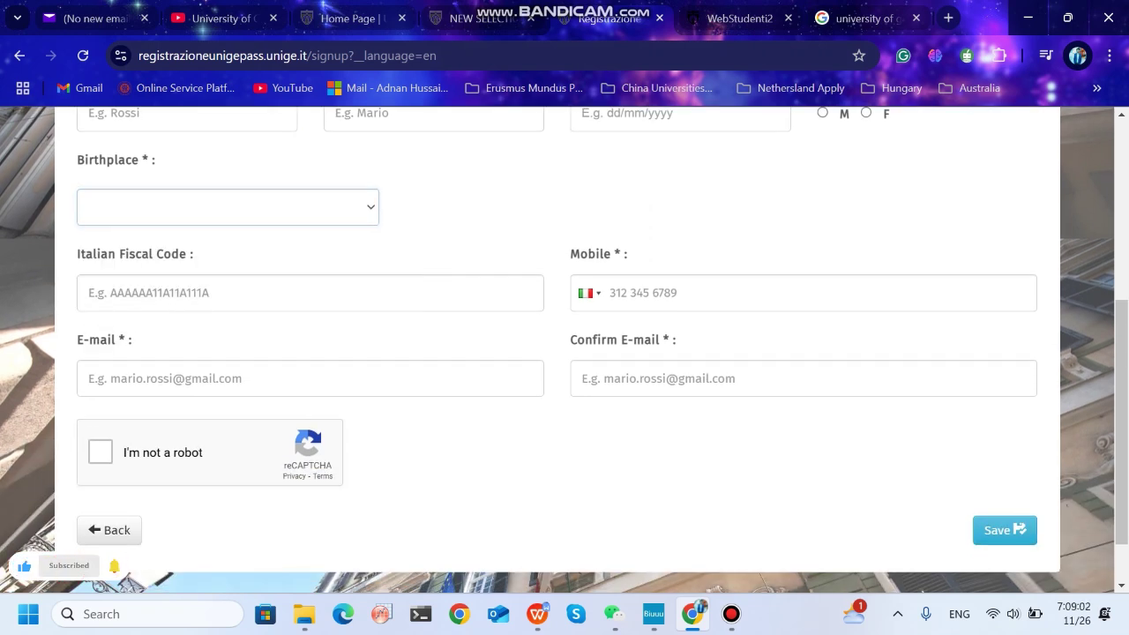
click(477, 209)
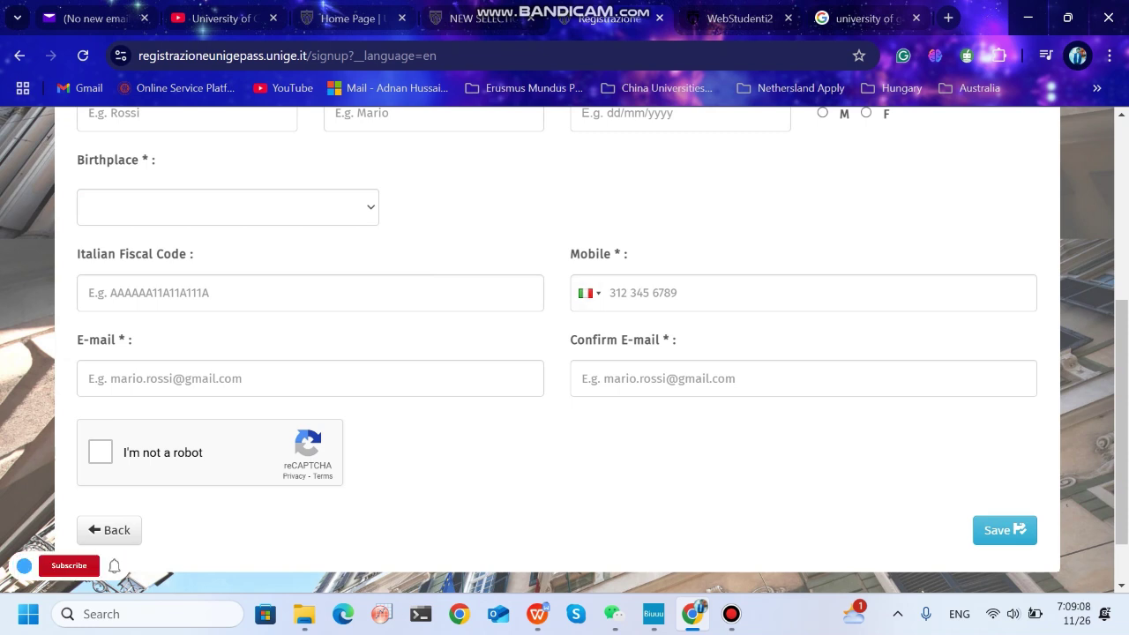
Look over the UniGePASS sign-up form, from the identification data instructions to the e-mail fields and the reCAPTCHA check.
scroll(565, 350, down, 1)
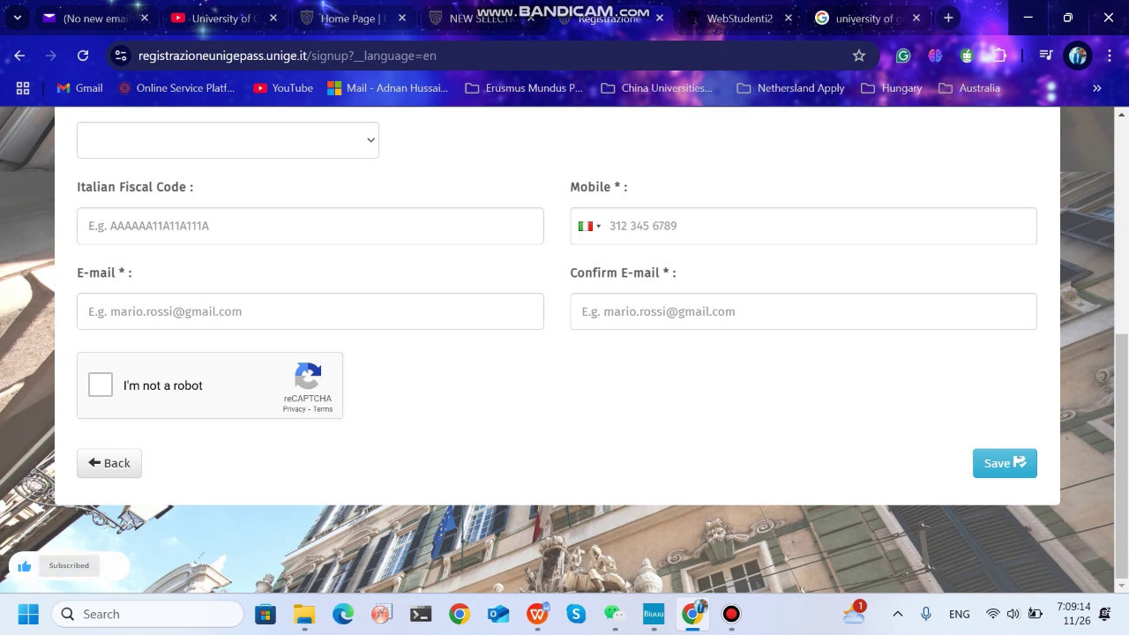
scroll(557, 349, up, 5)
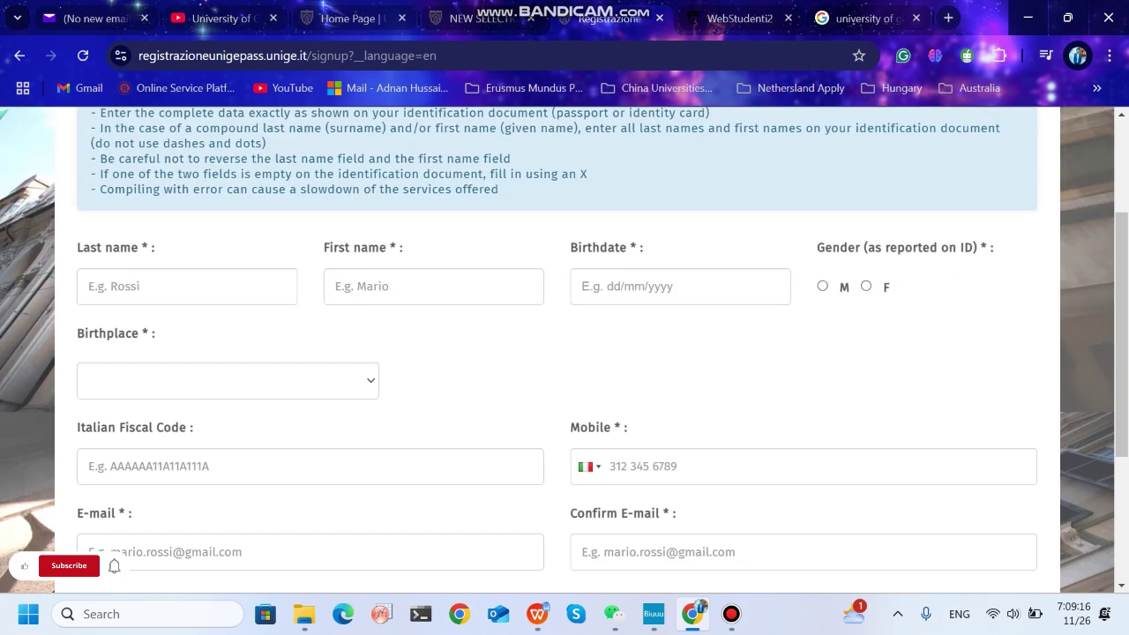
scroll(564, 349, down, 2)
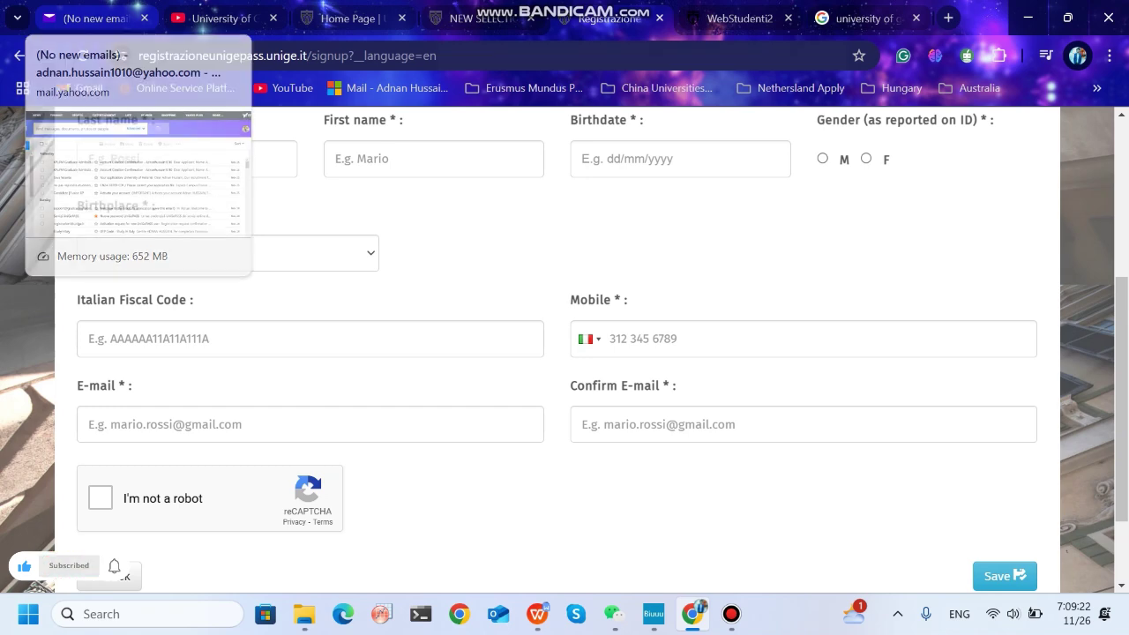
scroll(564, 350, down, 1)
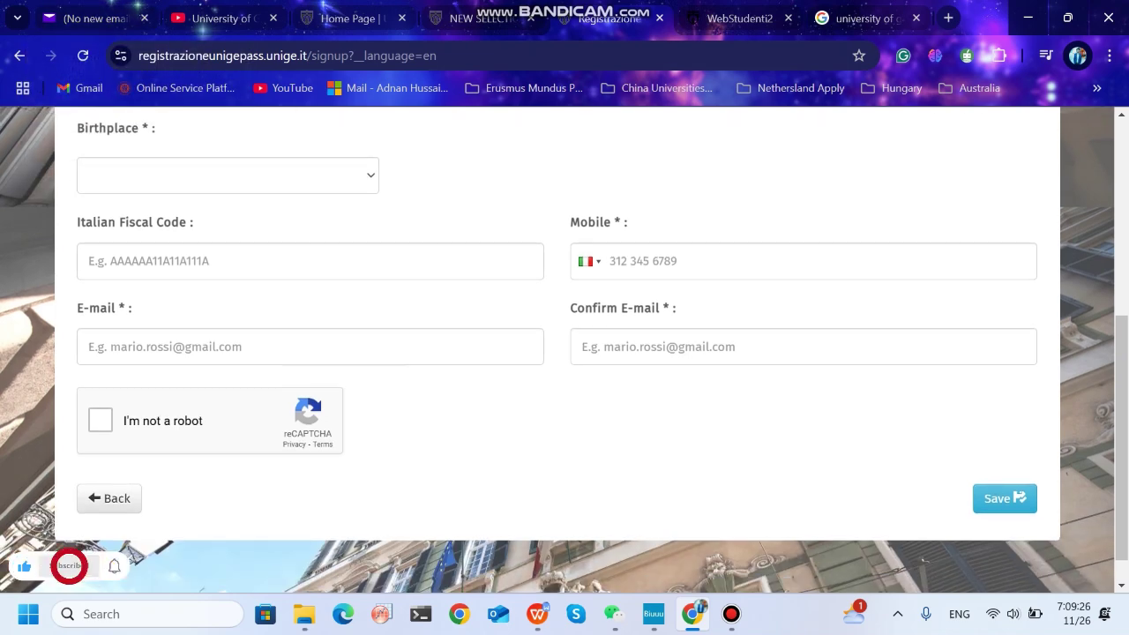
right_click(498, 402)
key(Escape)
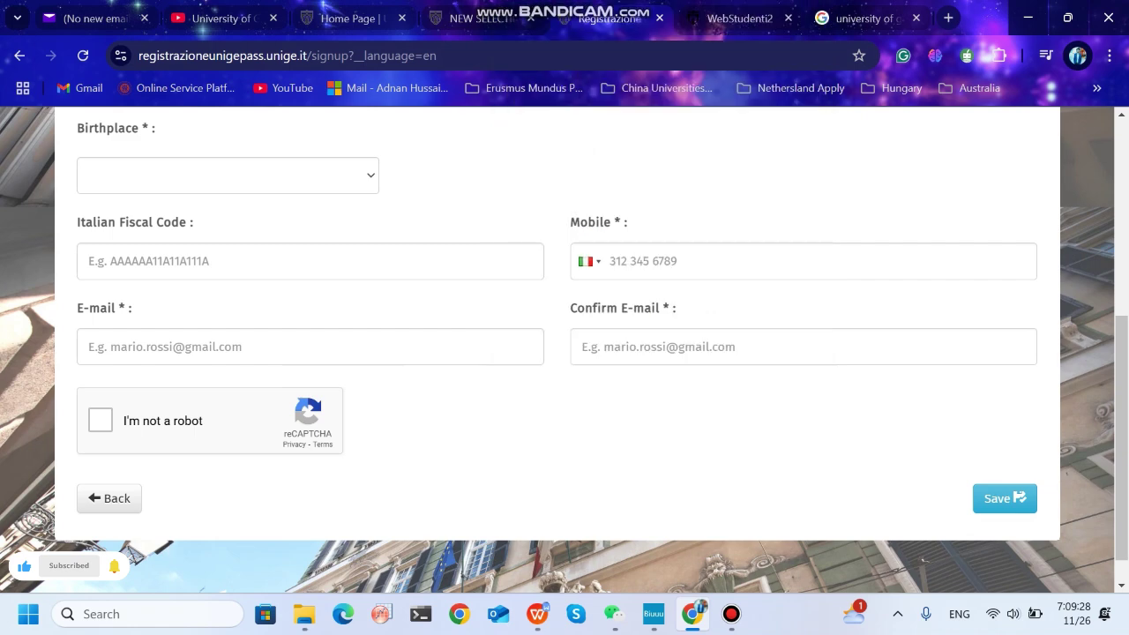
scroll(565, 349, down, 1)
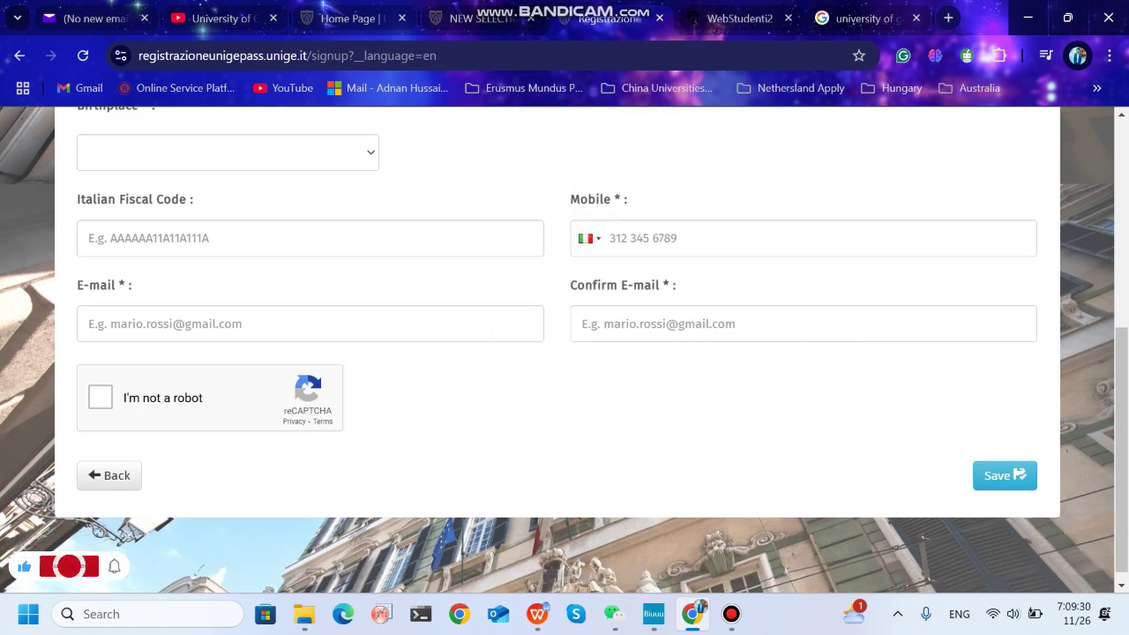
scroll(564, 349, up, 5)
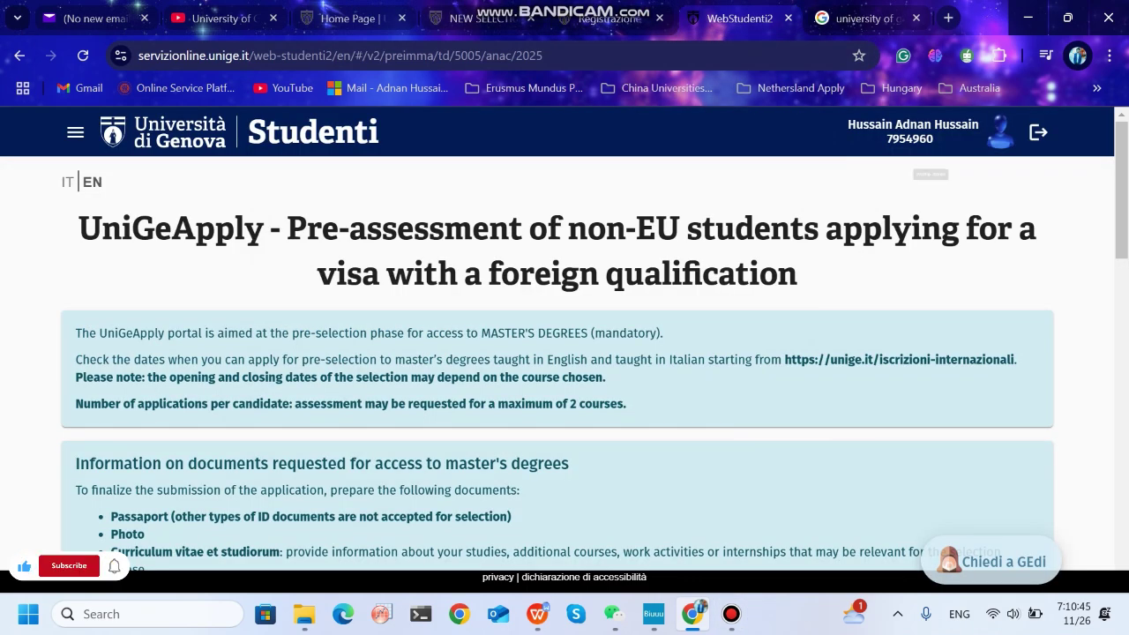
Review the document and selection information on the UniGeApply page and start a new application for A.Y. 2025/2026.
scroll(565, 348, down, 1)
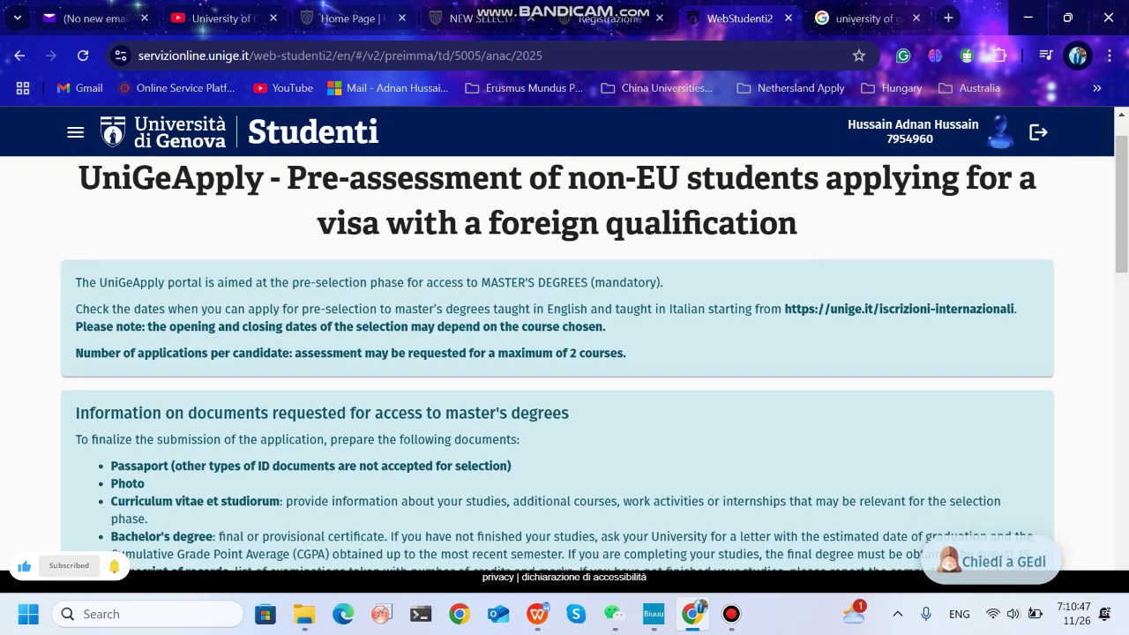
scroll(564, 353, down, 10)
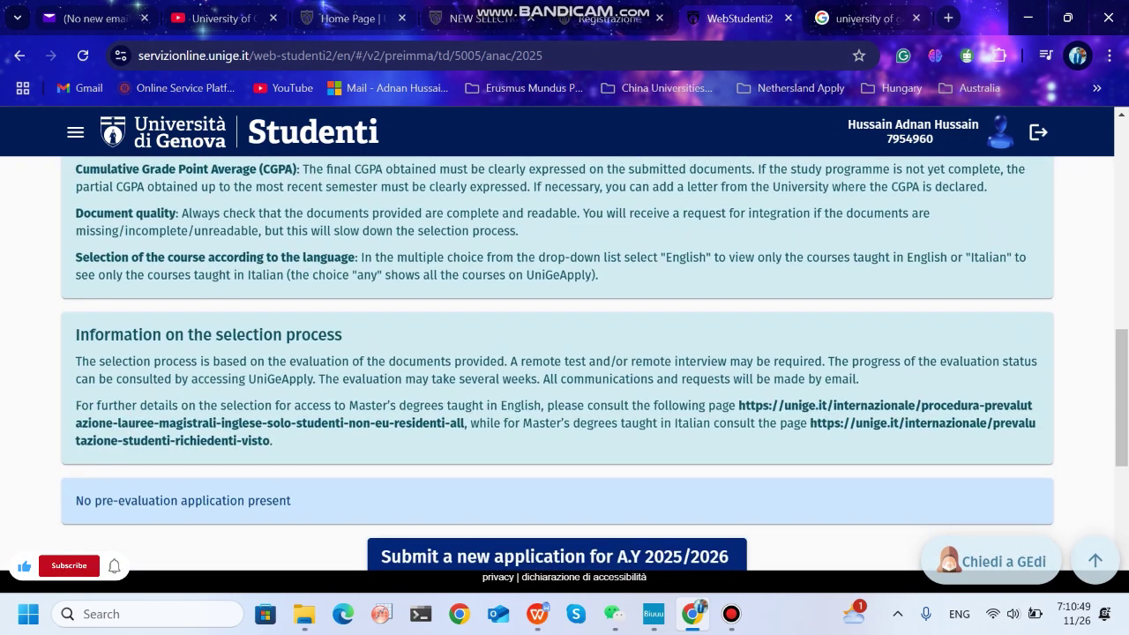
scroll(565, 371, down, 4)
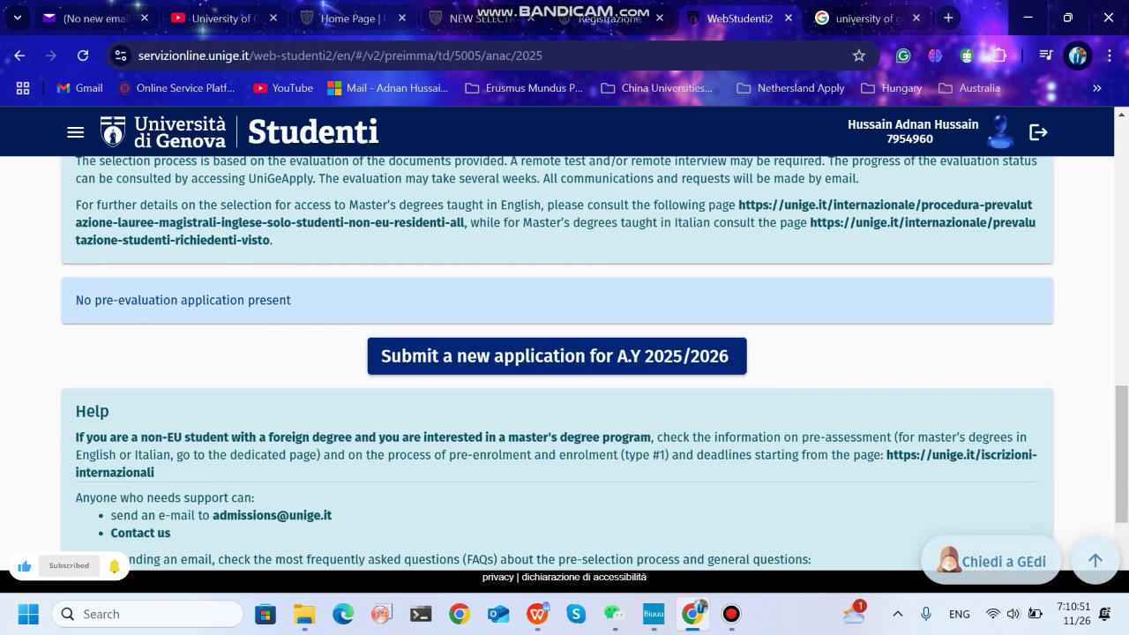
click(556, 356)
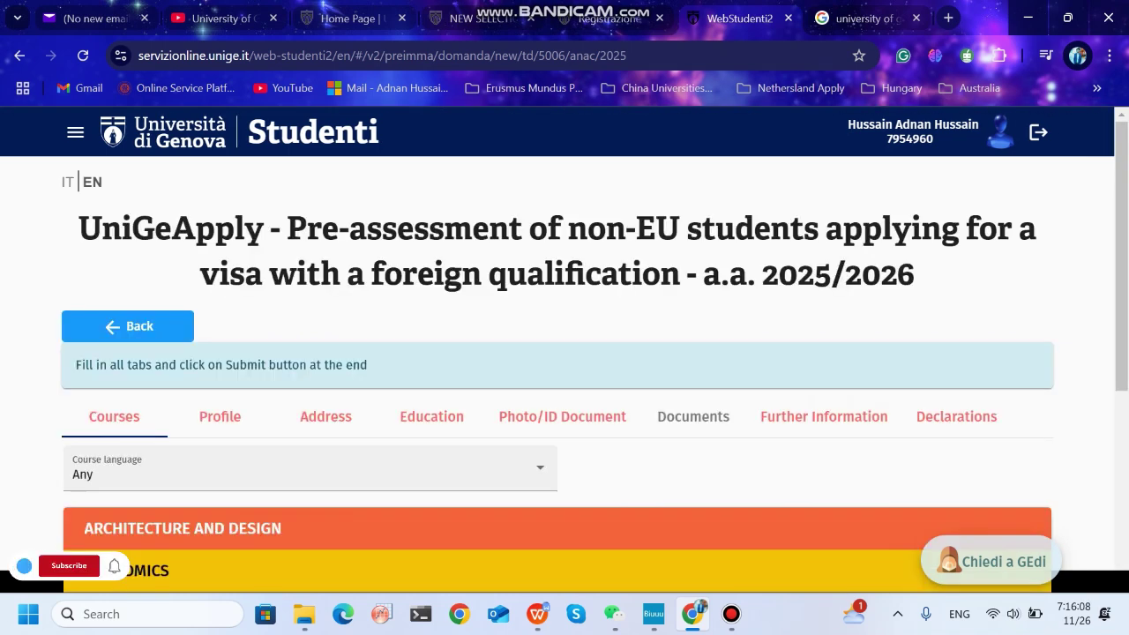
Look through the course areas and examine the master's courses under Architecture and Design, then collapse that section.
scroll(565, 370, down, 3)
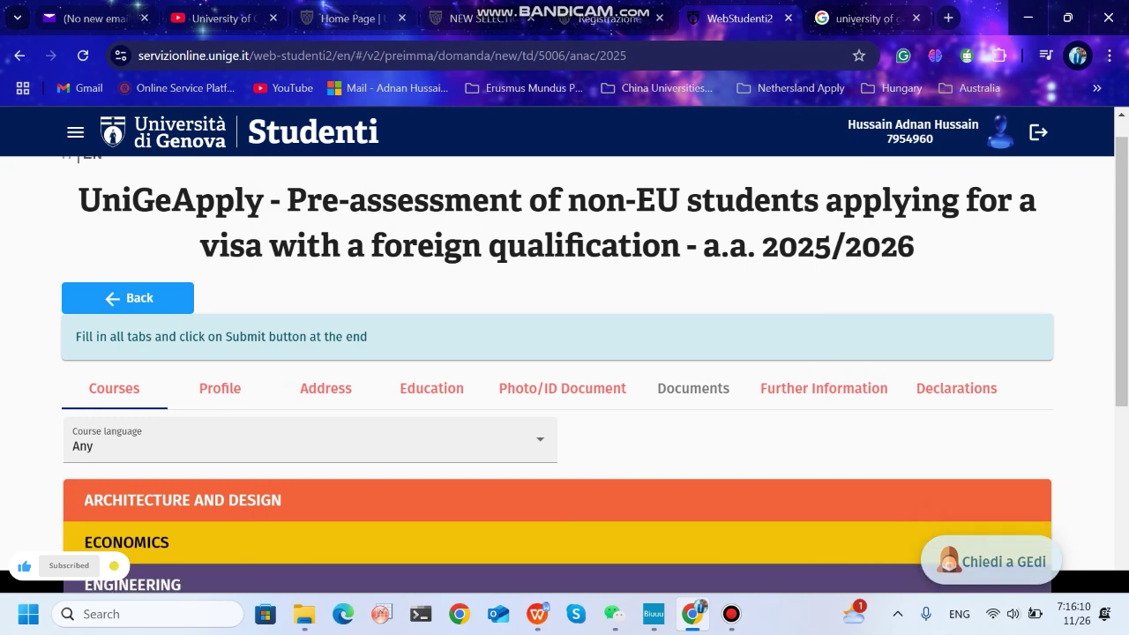
scroll(565, 370, down, 2)
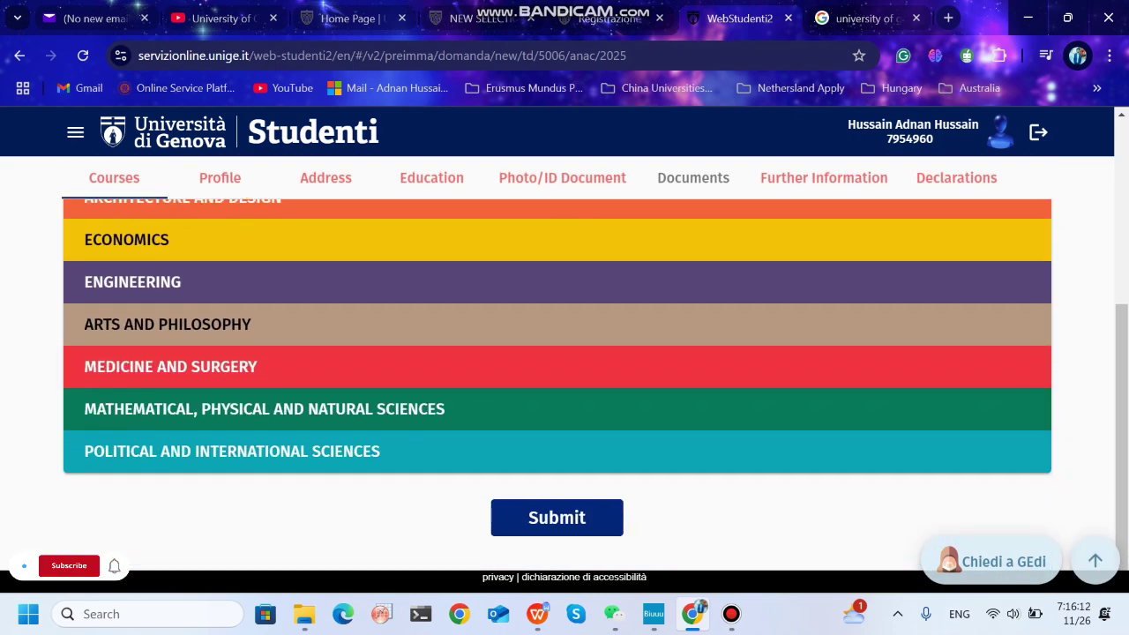
scroll(565, 371, up, 1)
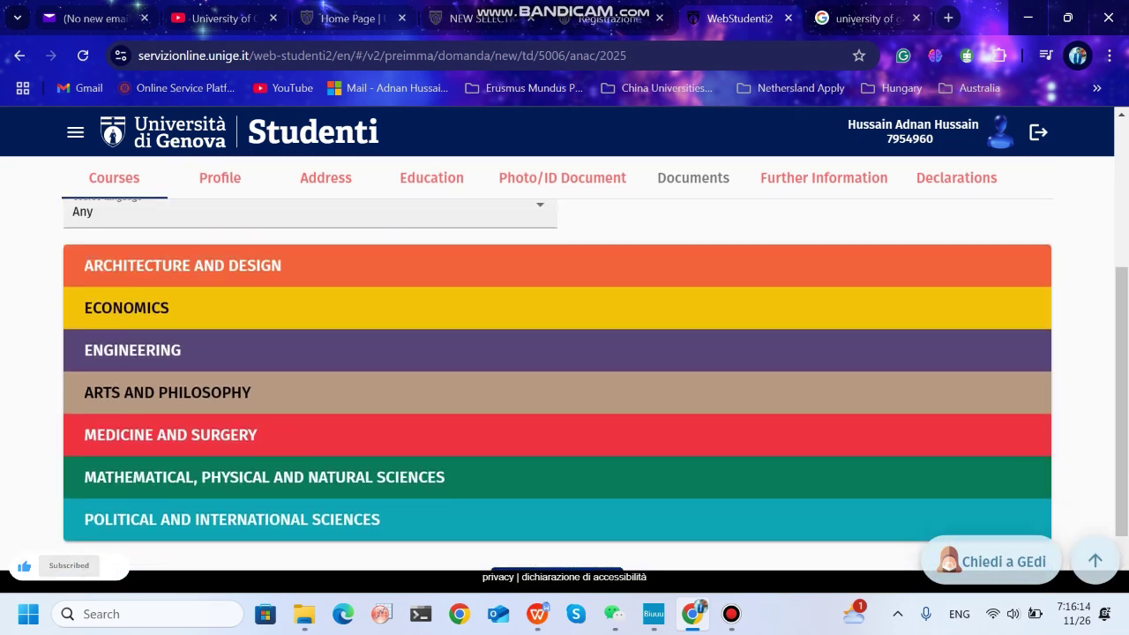
click(183, 266)
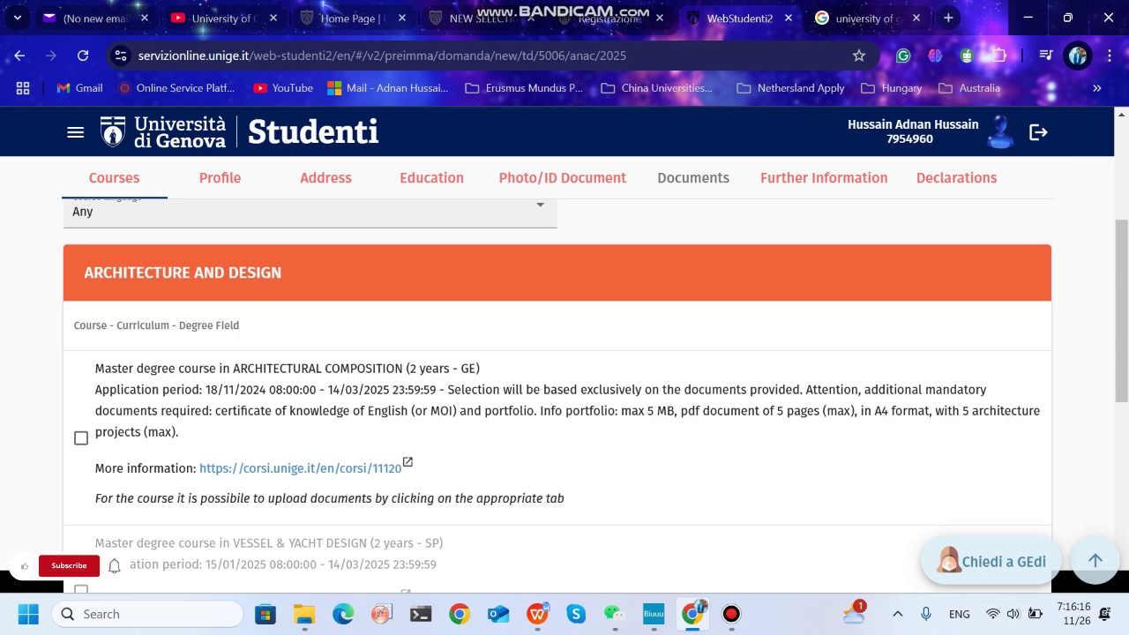
scroll(565, 397, down, 2)
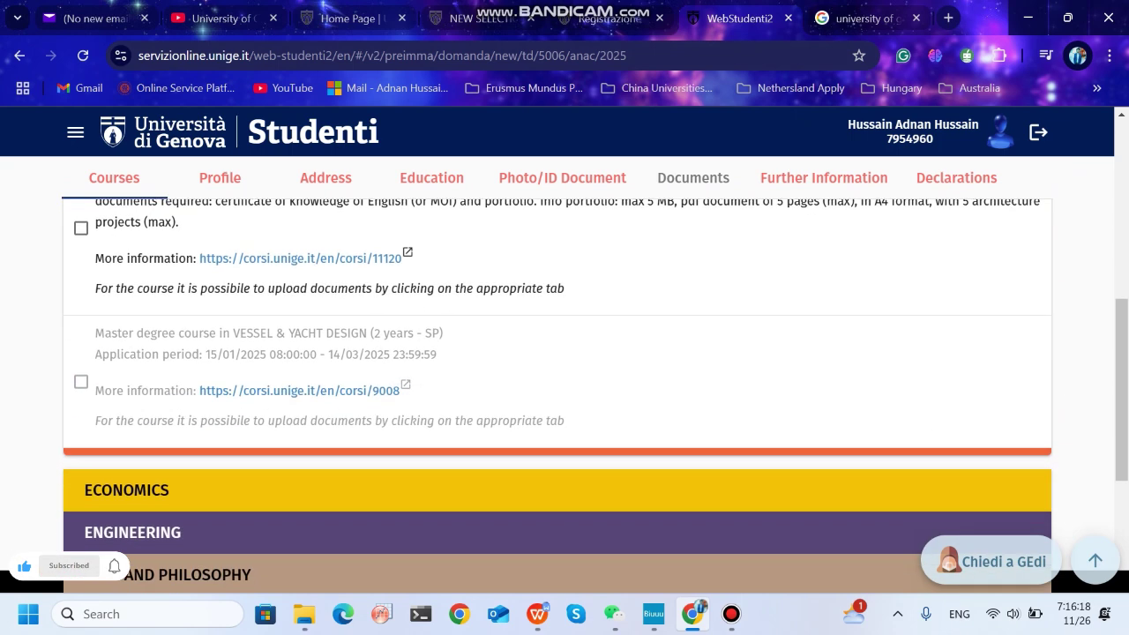
scroll(565, 397, up, 3)
click(182, 297)
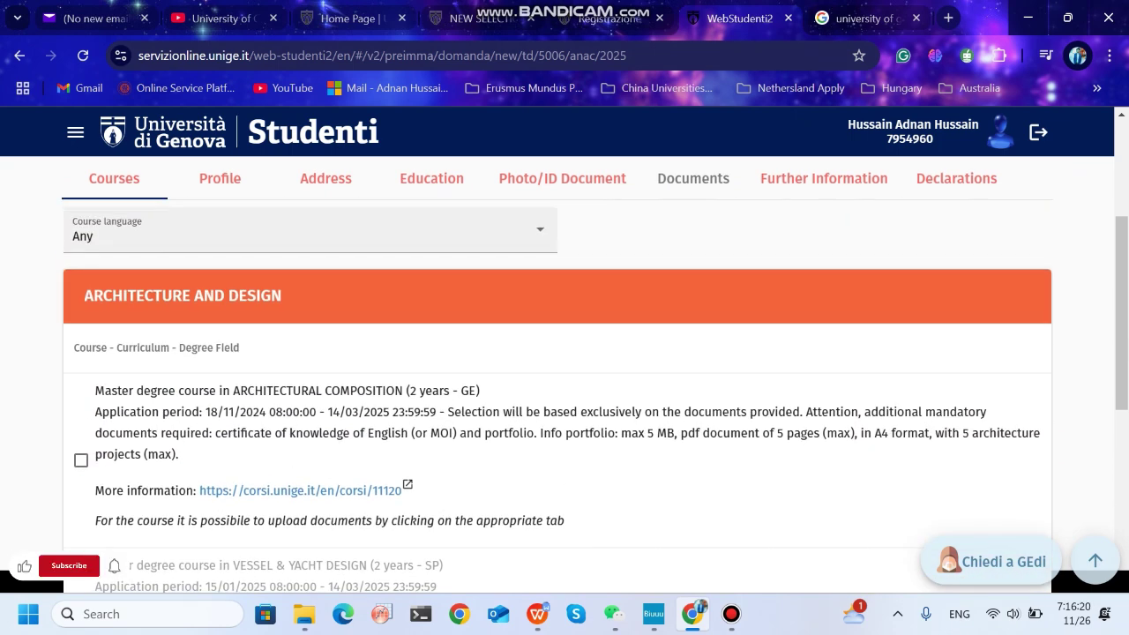
Examine the master's courses and application periods under Economics, then collapse the section.
click(126, 332)
scroll(564, 397, down, 2)
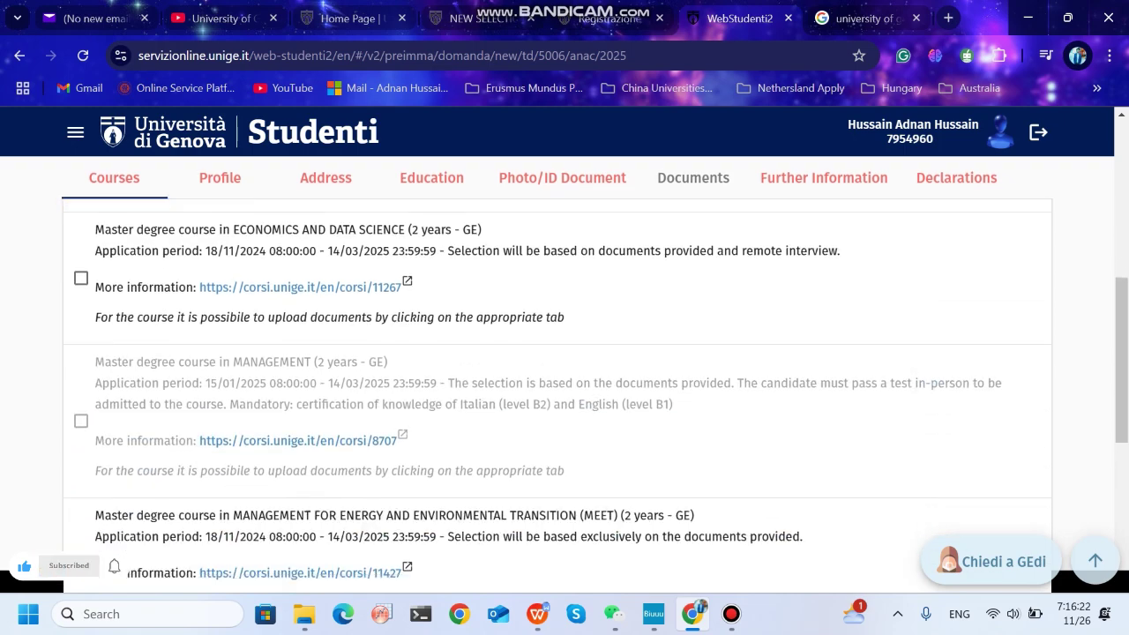
scroll(564, 397, up, 2)
click(126, 331)
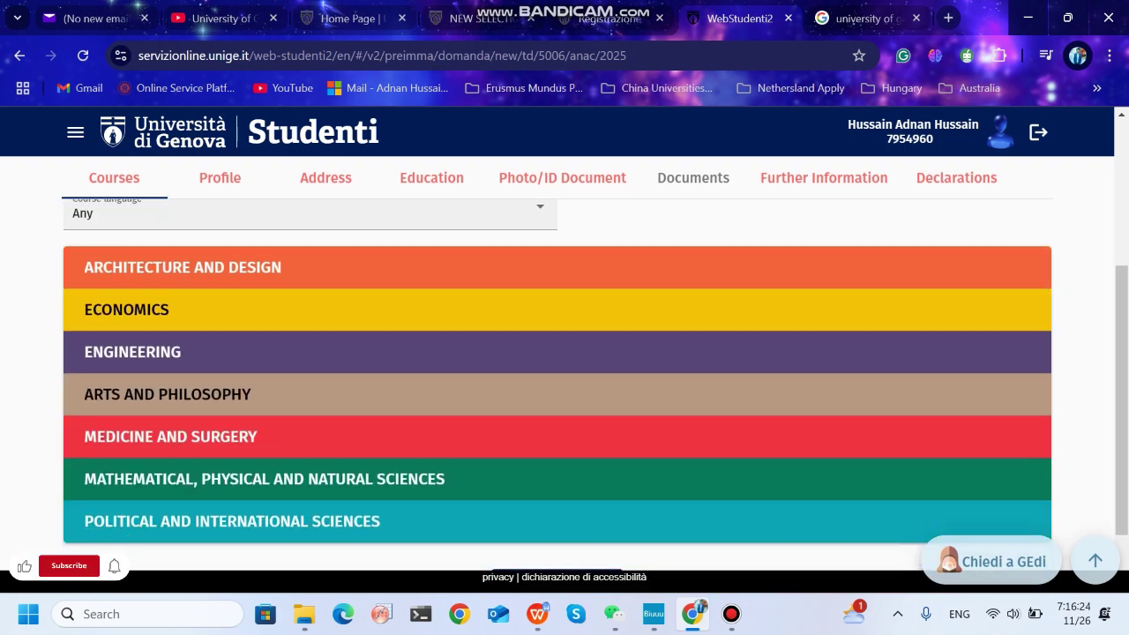
Read through the master's courses, application periods and selection criteria under Engineering, then collapse the section.
click(132, 350)
scroll(564, 397, down, 20)
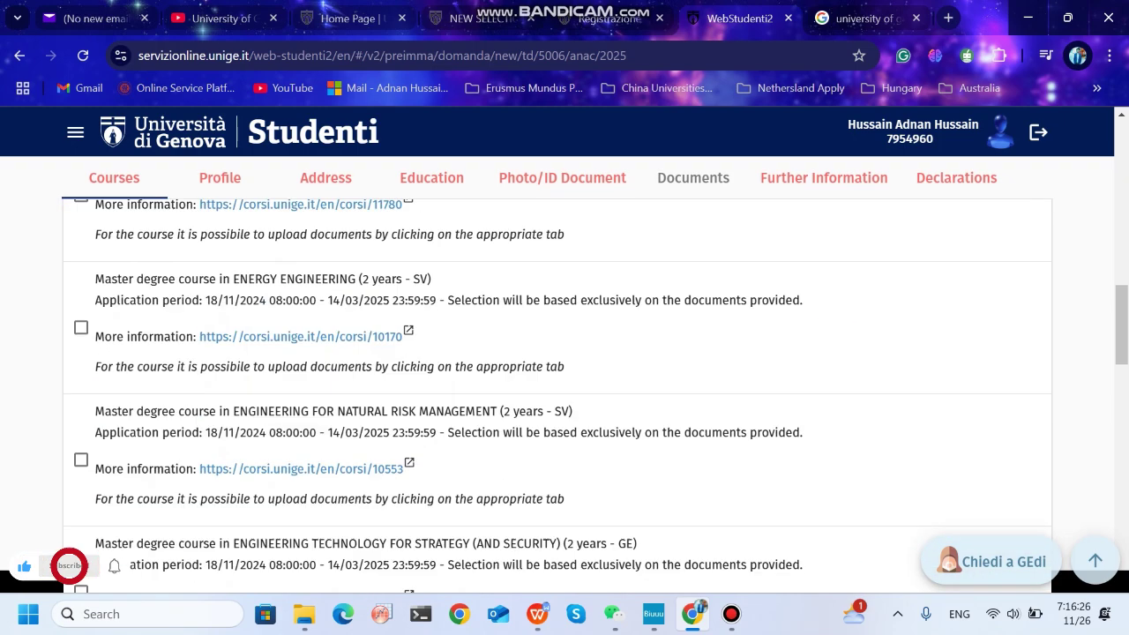
scroll(113, 566, up, 15)
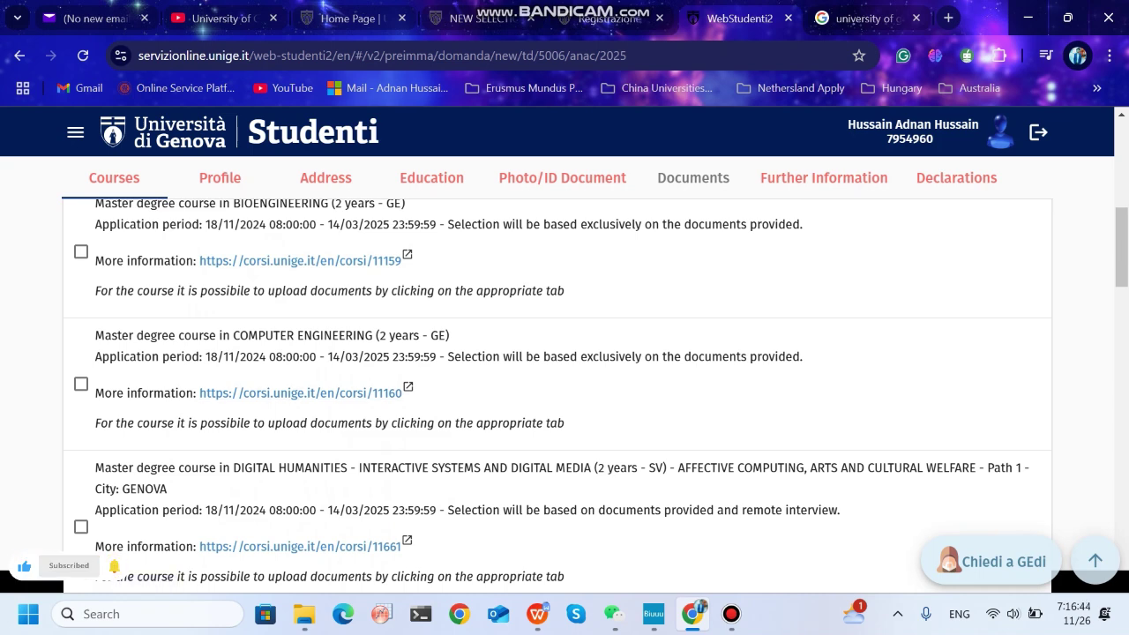
scroll(557, 393, down, 1)
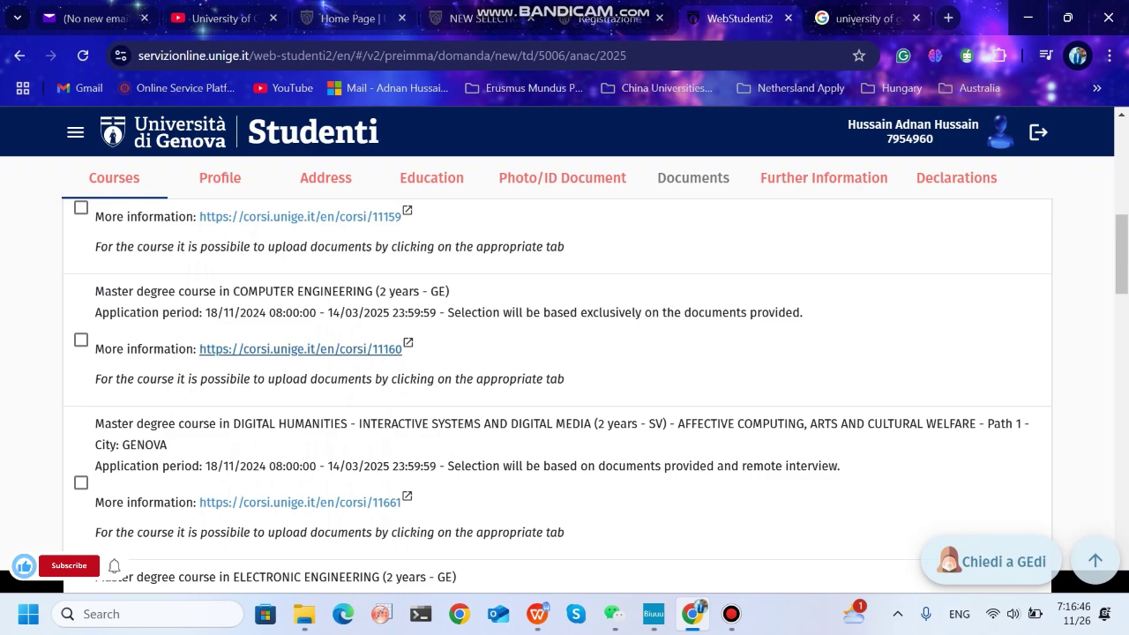
scroll(558, 393, down, 1)
scroll(557, 393, down, 5)
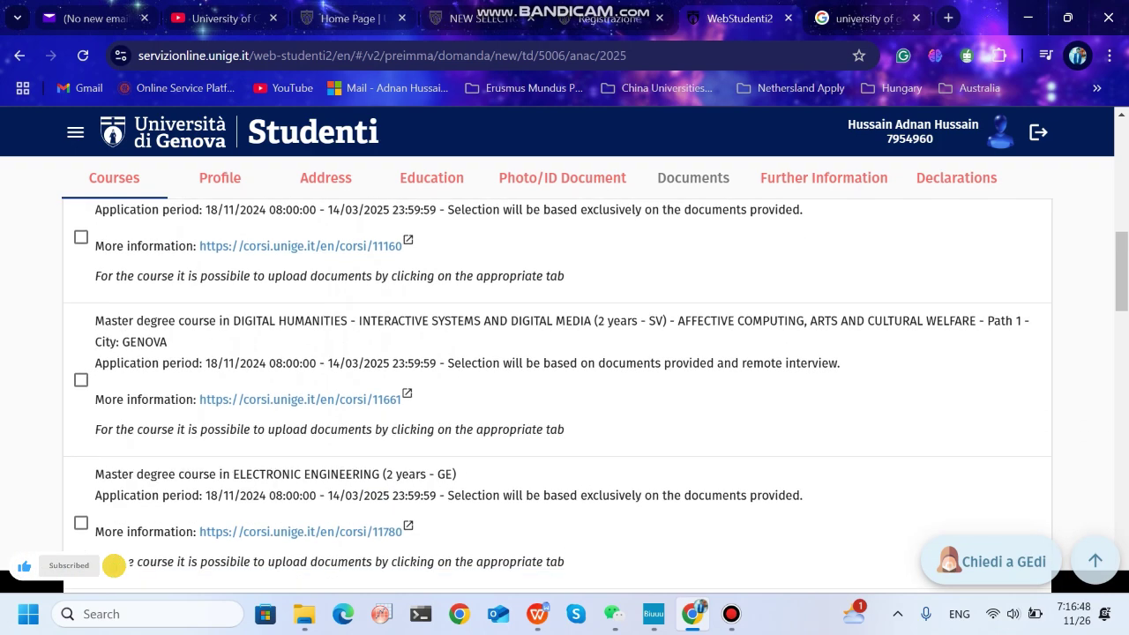
scroll(557, 392, up, 8)
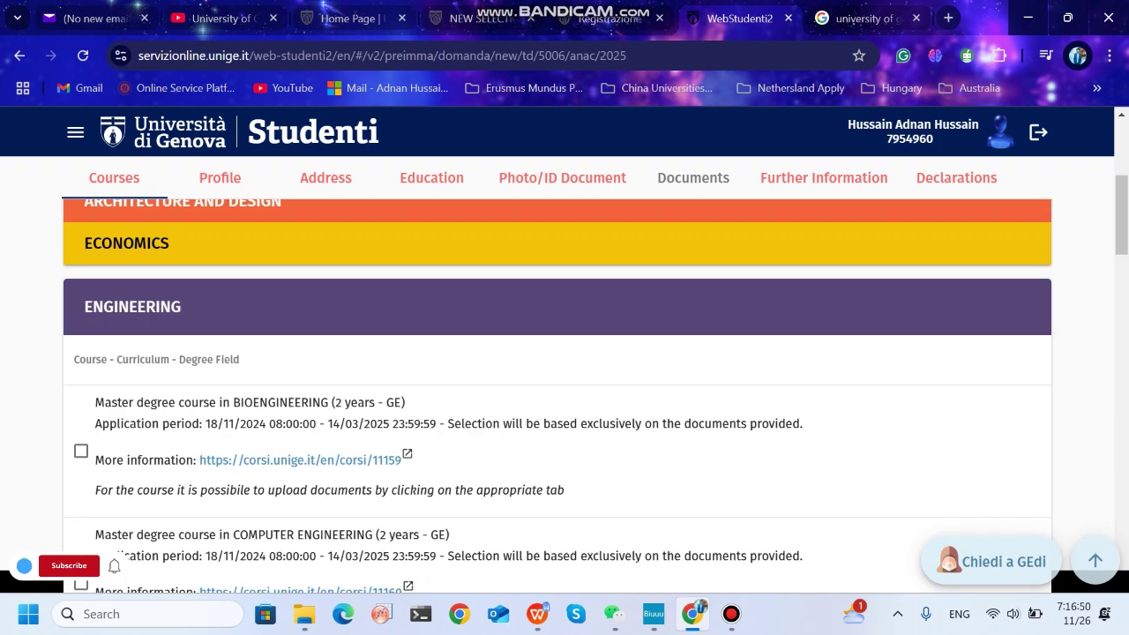
scroll(558, 392, down, 1)
click(557, 289)
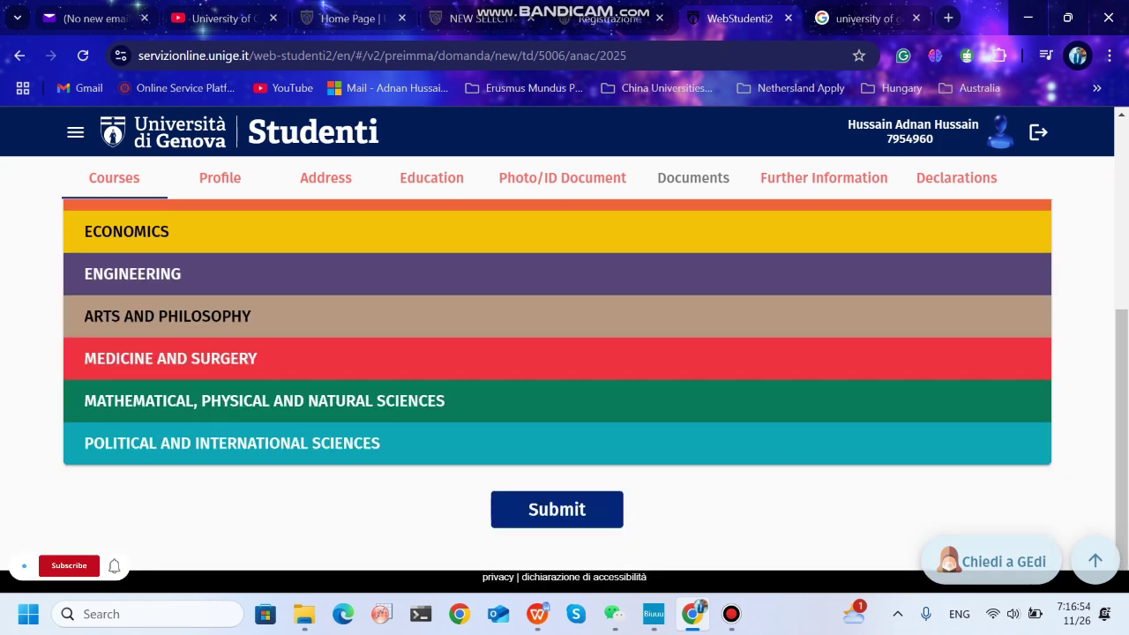
Examine the master's course offered under Medicine and Surgery, then collapse the section.
click(558, 358)
scroll(558, 392, down, 2)
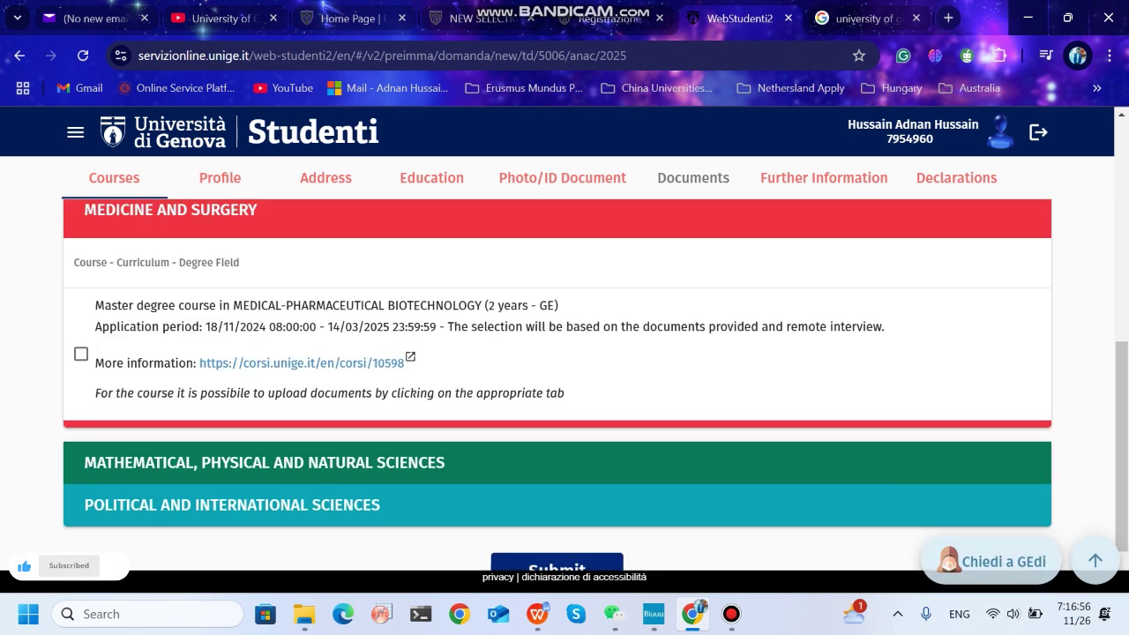
scroll(558, 393, up, 1)
click(557, 299)
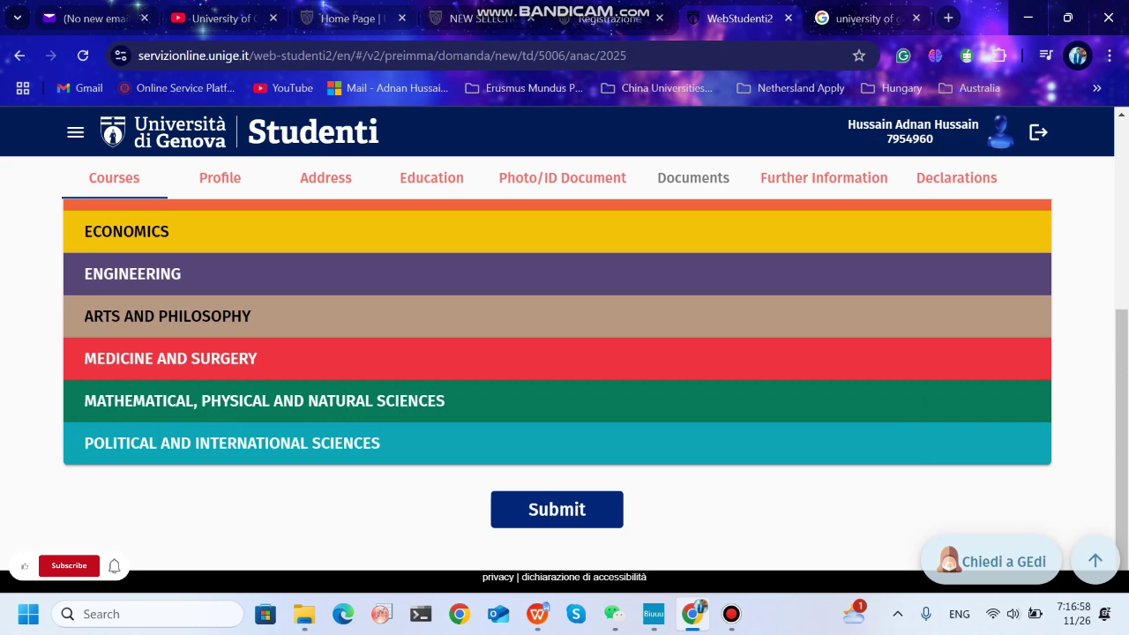
Examine the courses and their document requirements under Mathematical, Physical and Natural Sciences, then collapse the section.
click(558, 400)
scroll(557, 397, down, 3)
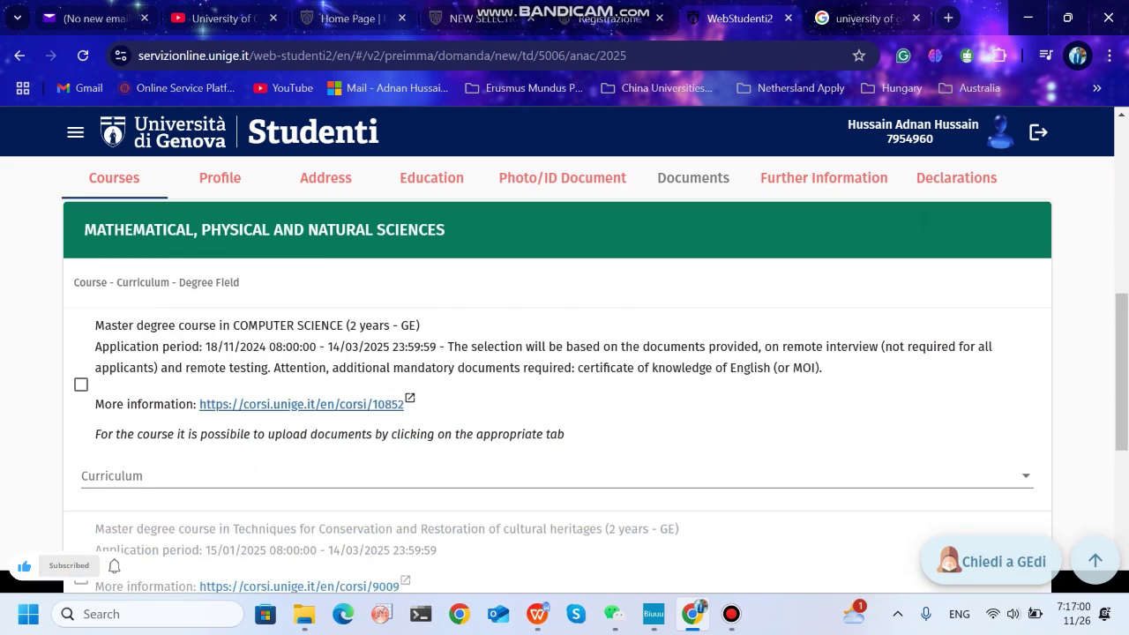
scroll(558, 397, down, 3)
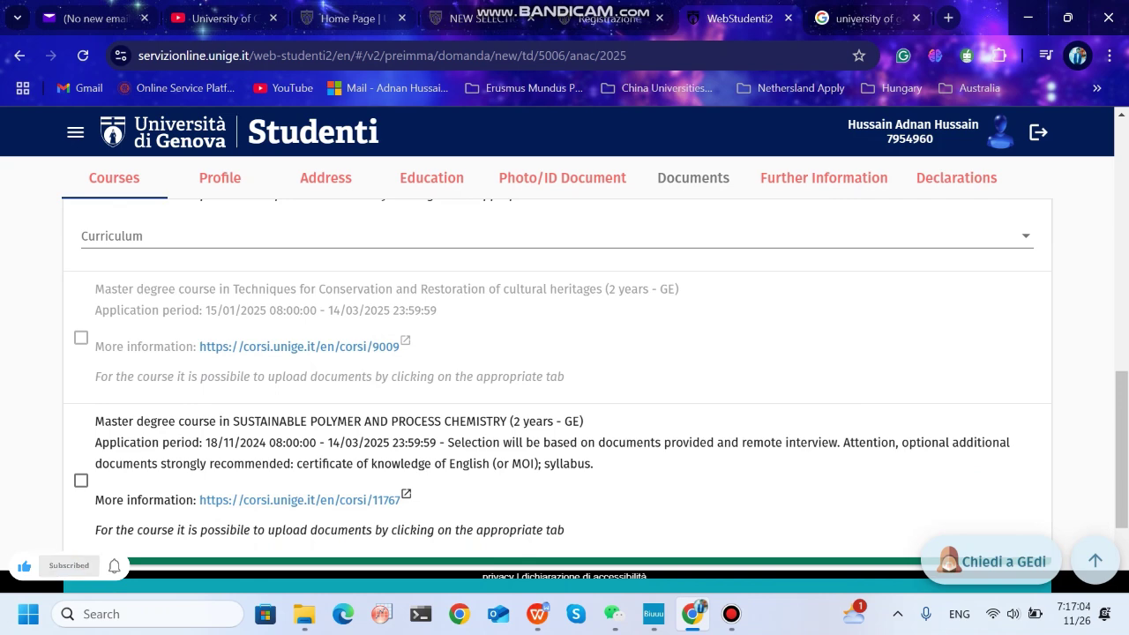
scroll(558, 397, up, 3)
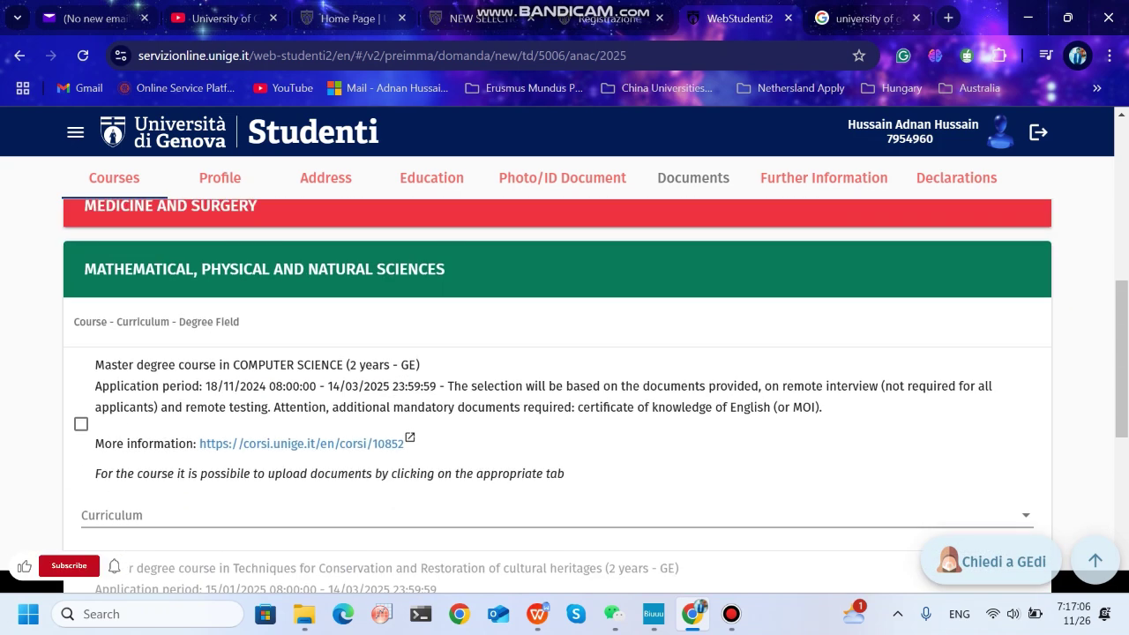
click(558, 269)
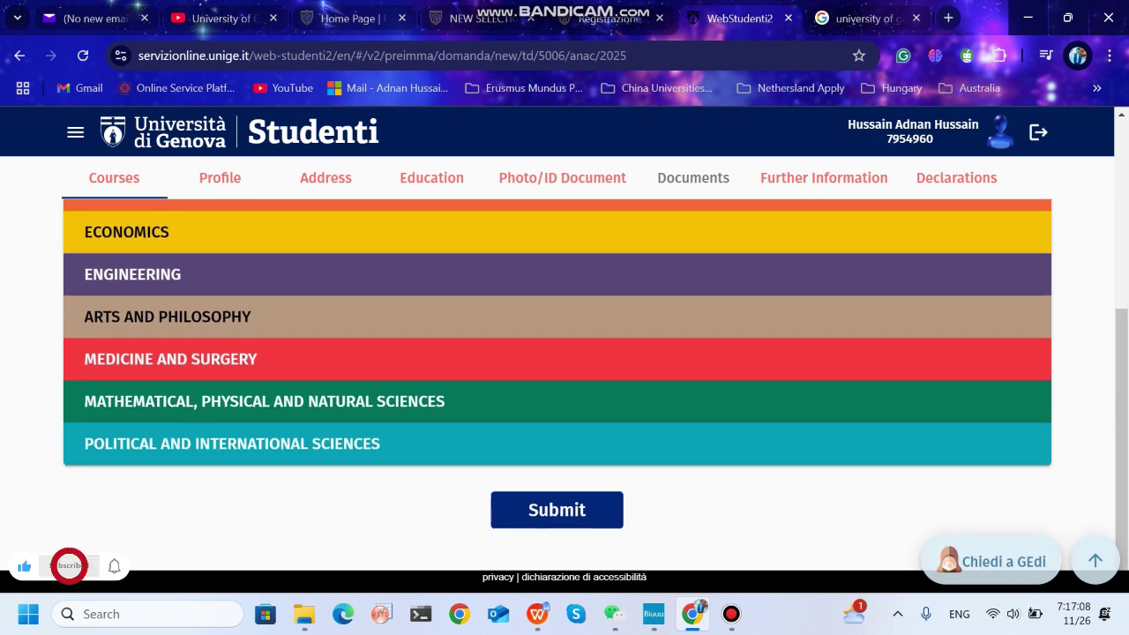
Check the course under Political and International Sciences and the Engineering list again, leaving both sections collapsed.
click(557, 445)
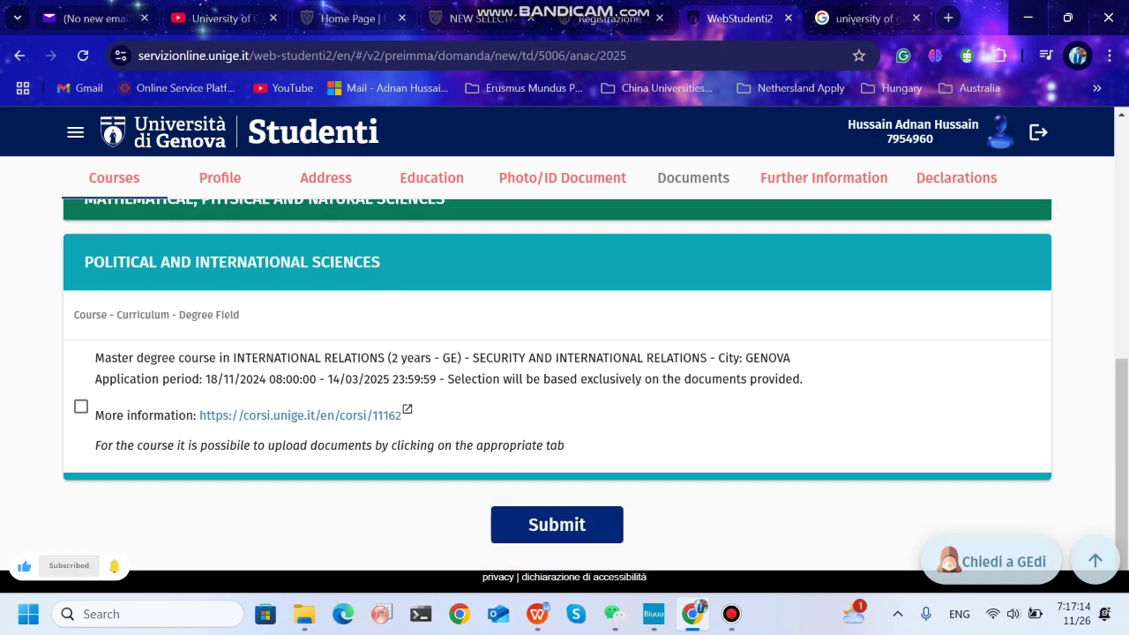
key(Return)
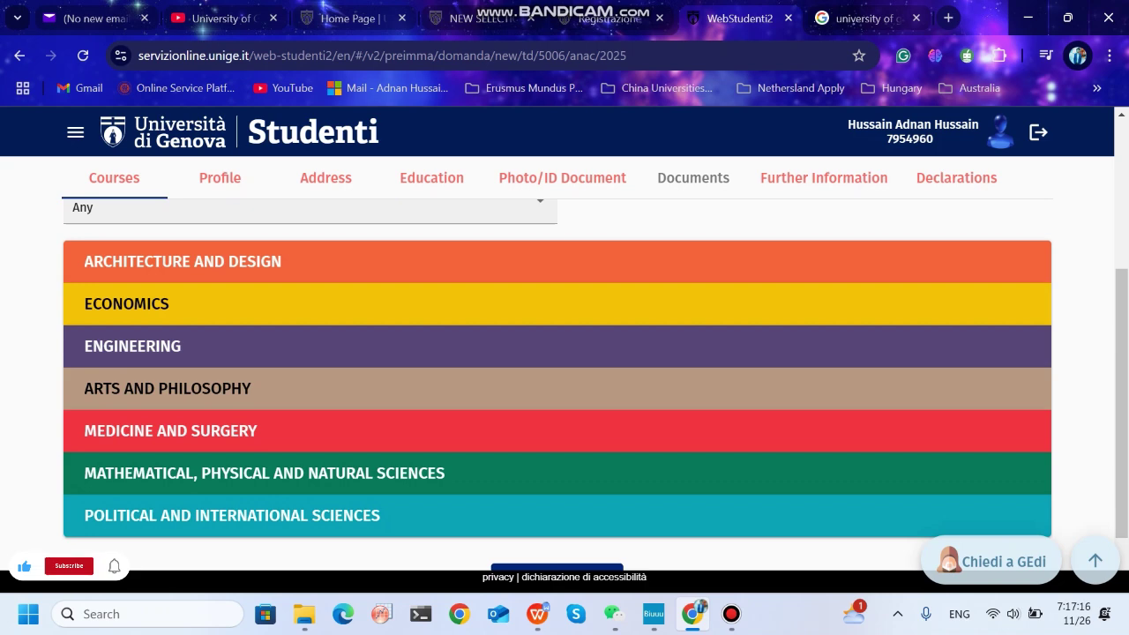
click(133, 351)
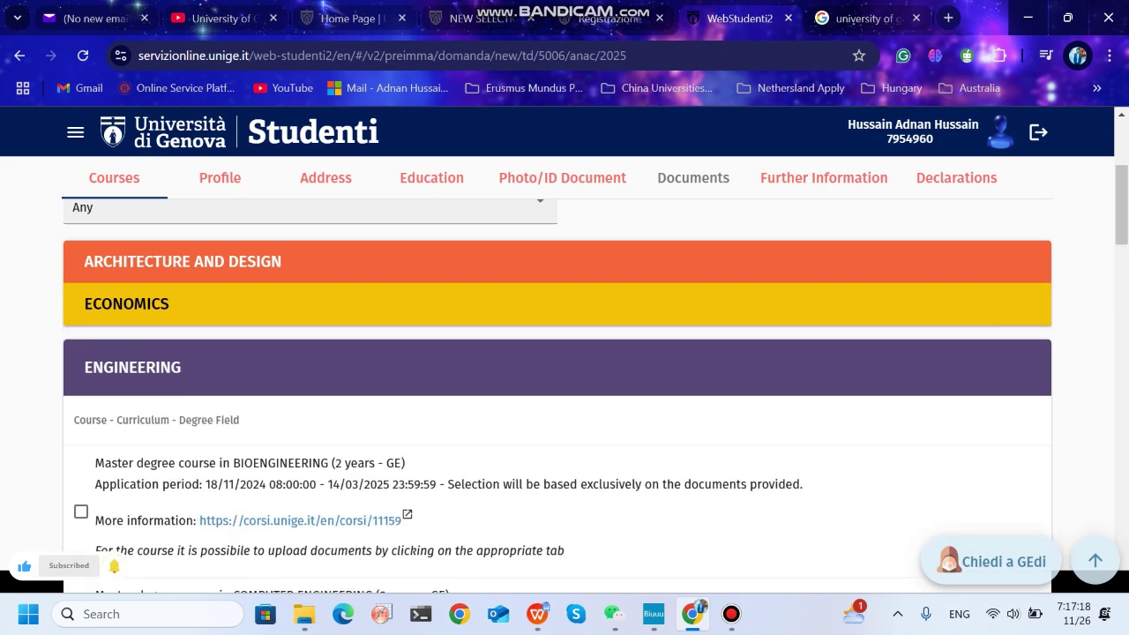
click(133, 351)
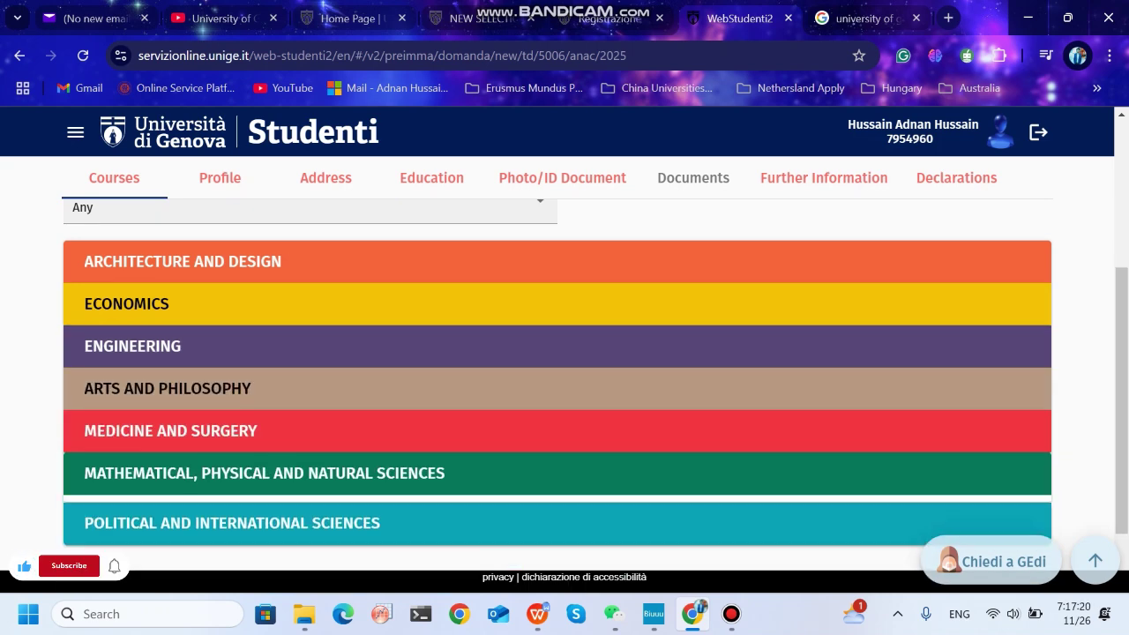
Select the Sustainable Polymer and Process Chemistry master's course under Mathematical, Physical and Natural Sciences.
click(264, 473)
scroll(564, 397, down, 3)
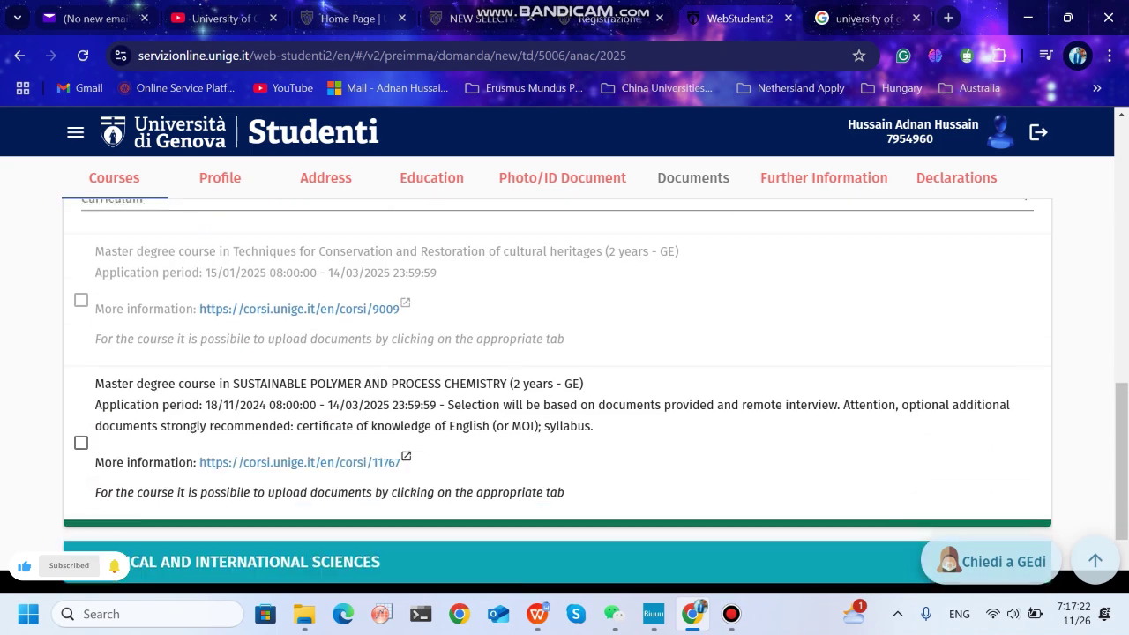
click(81, 441)
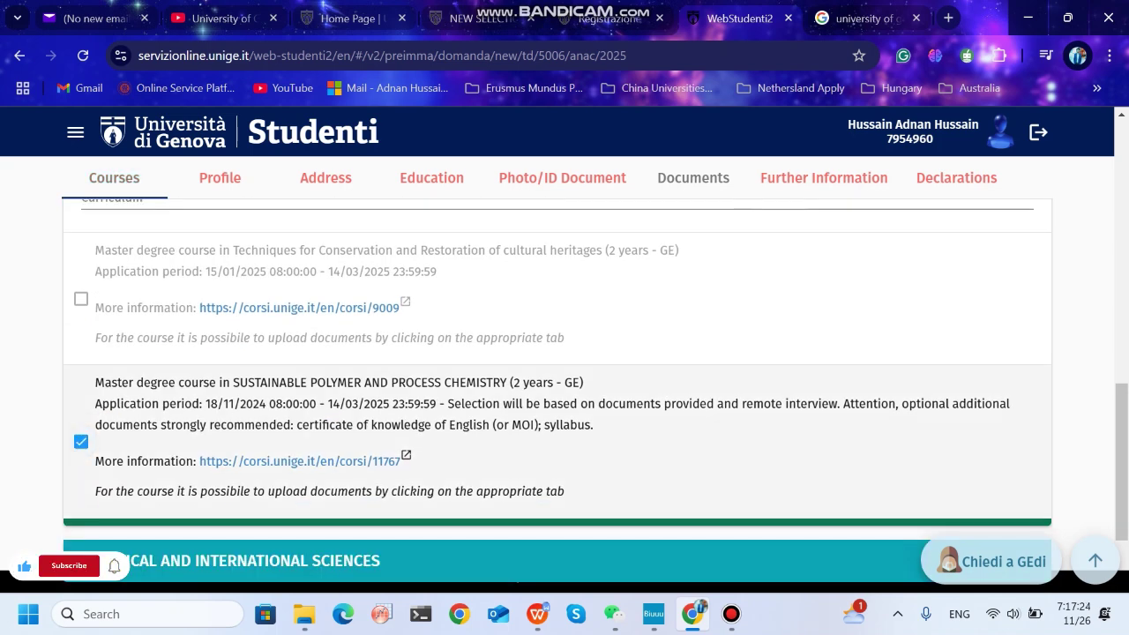
Go to the Profile section of the application and set the birth city to ATTOCK.
scroll(564, 397, up, 2)
click(220, 177)
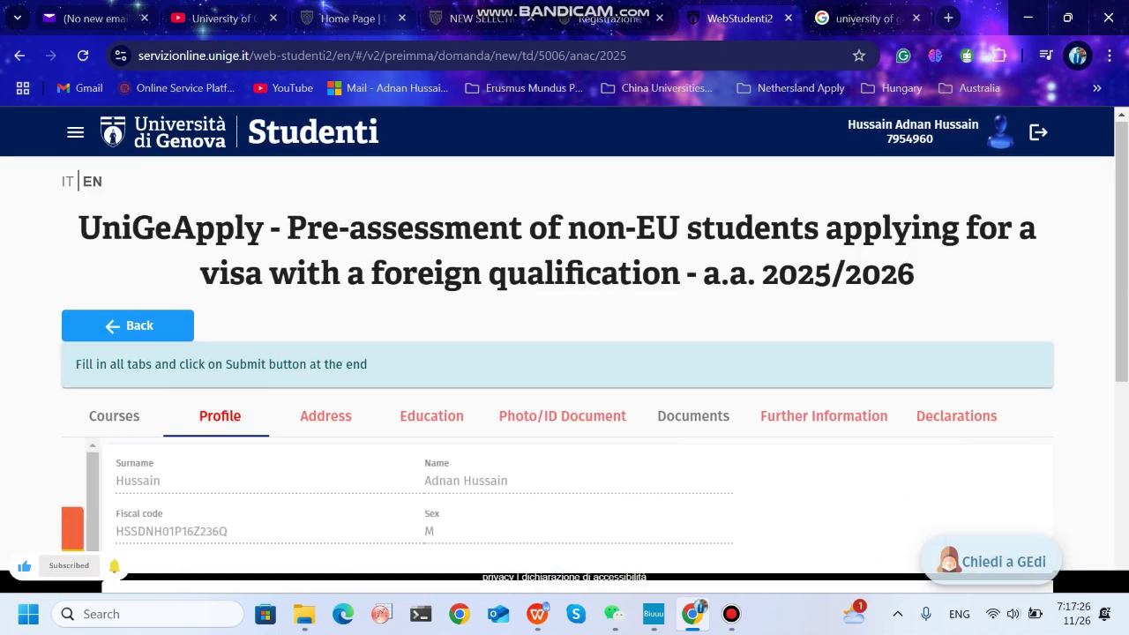
scroll(564, 397, down, 4)
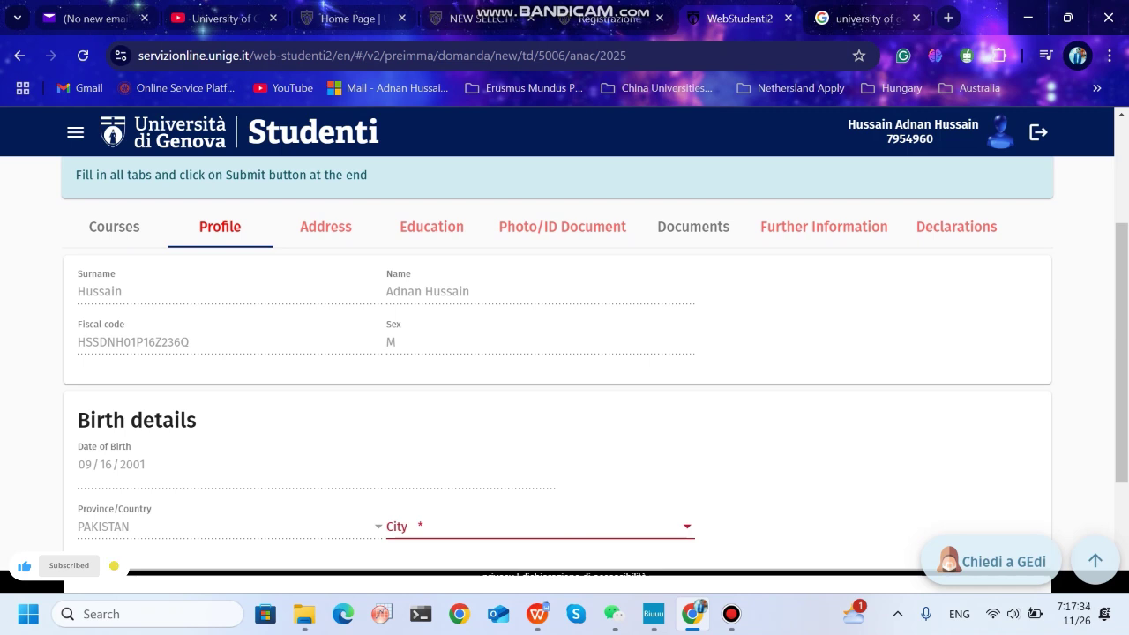
scroll(565, 370, down, 2)
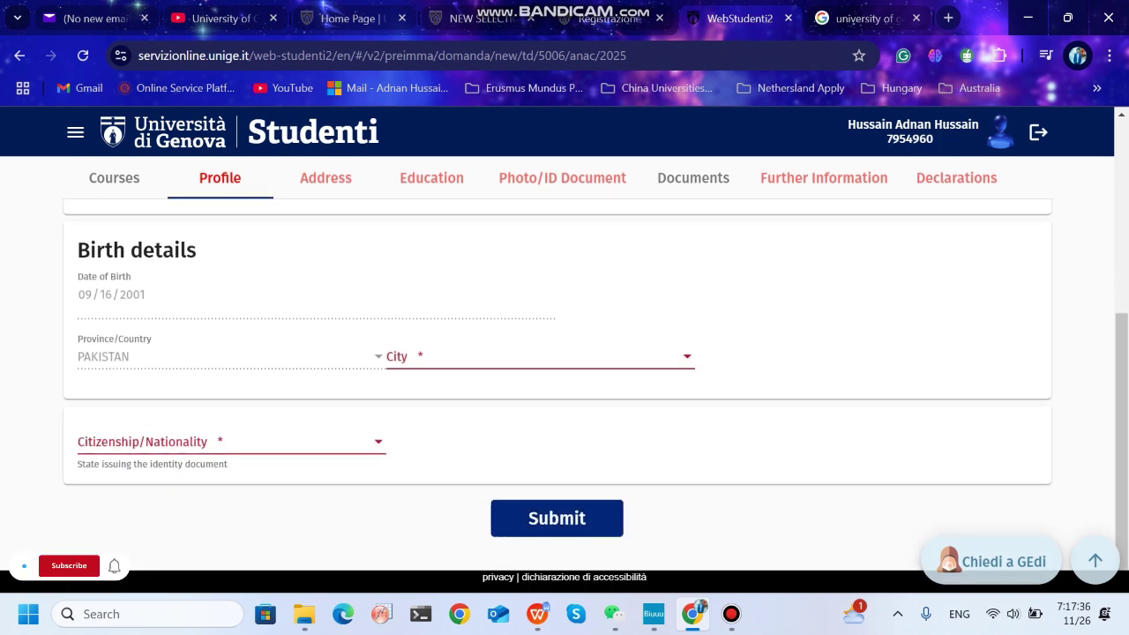
click(538, 356)
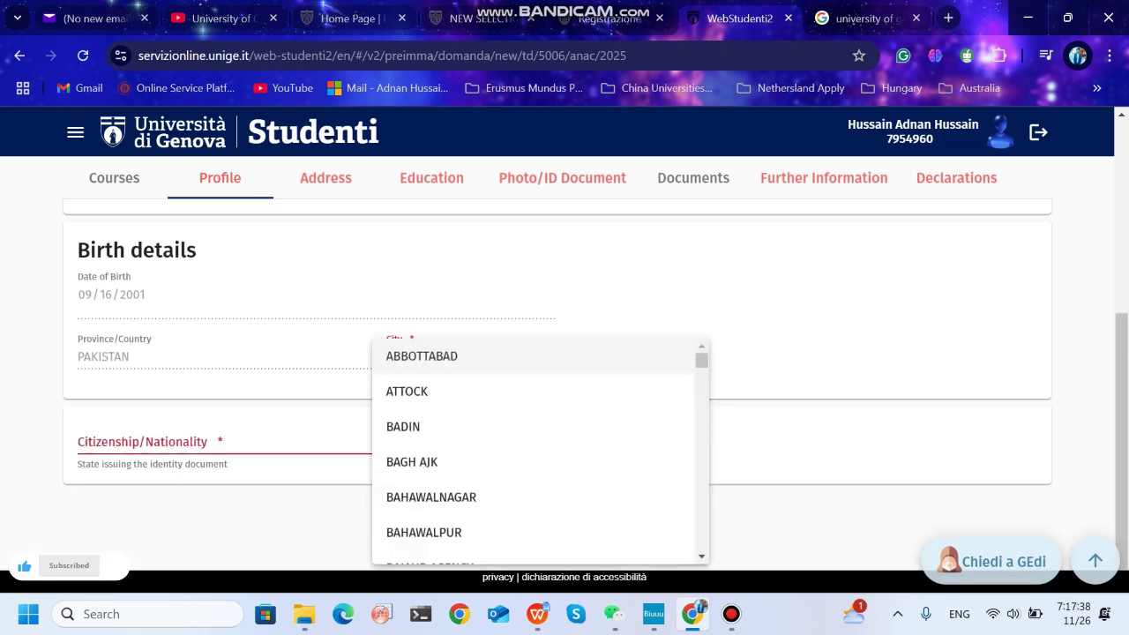
key(Down)
key(Return)
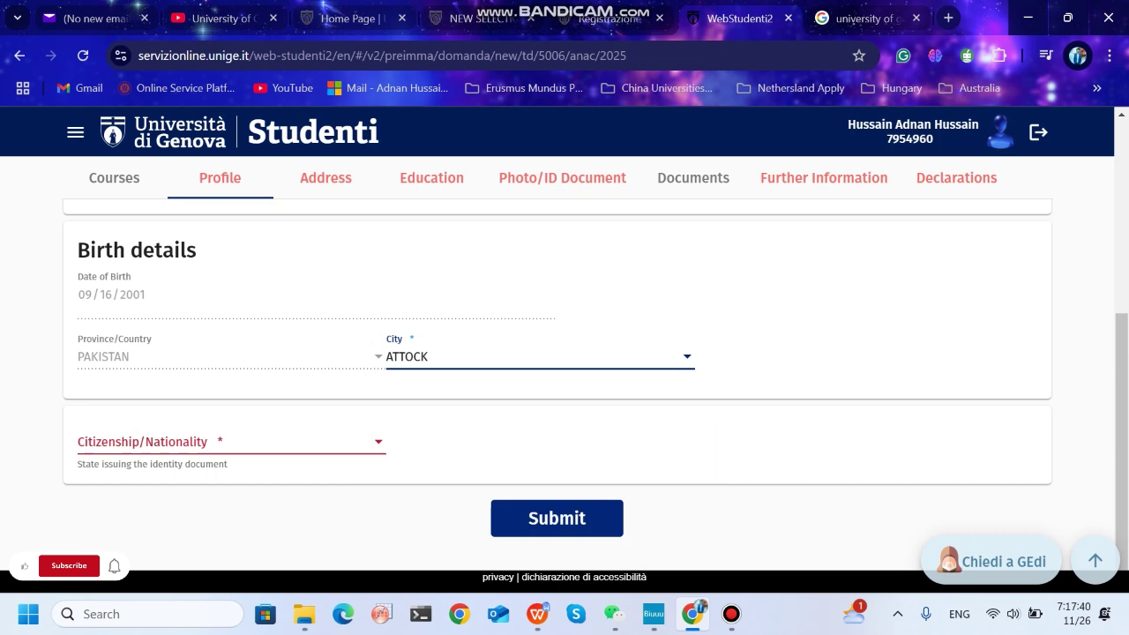
Set the Citizenship/Nationality in the Profile section to PAKISTAN.
key(Tab)
key(space)
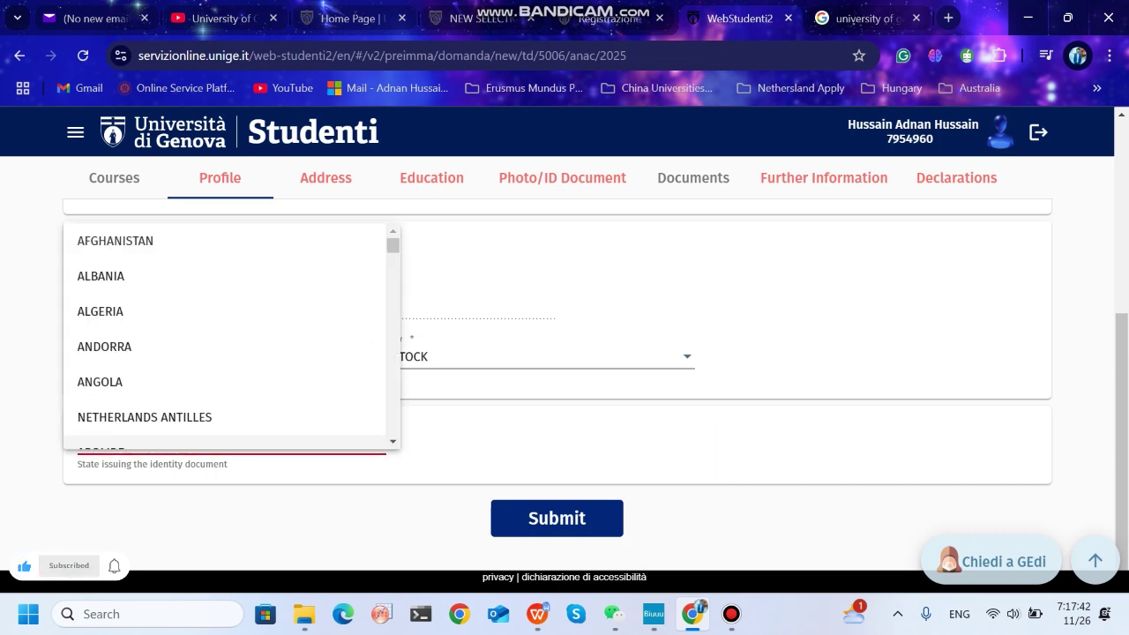
text(por)
key(Up)
key(Up)
key(Up)
key(Up)
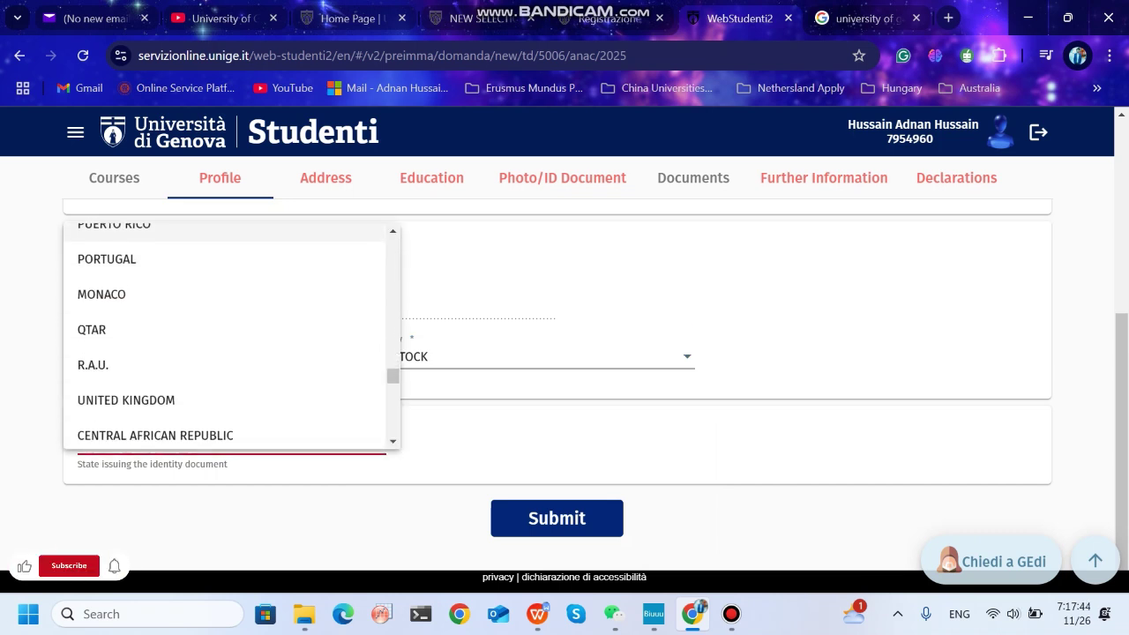
key(Up)
key(Up)
key(Up)
key(Up)
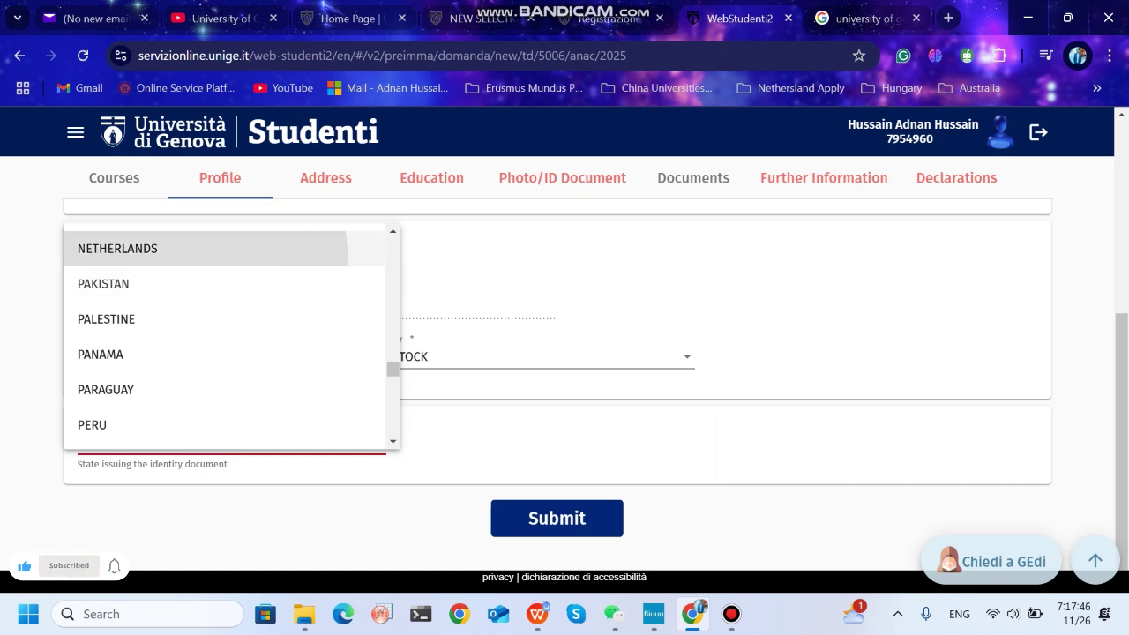
key(Return)
click(231, 443)
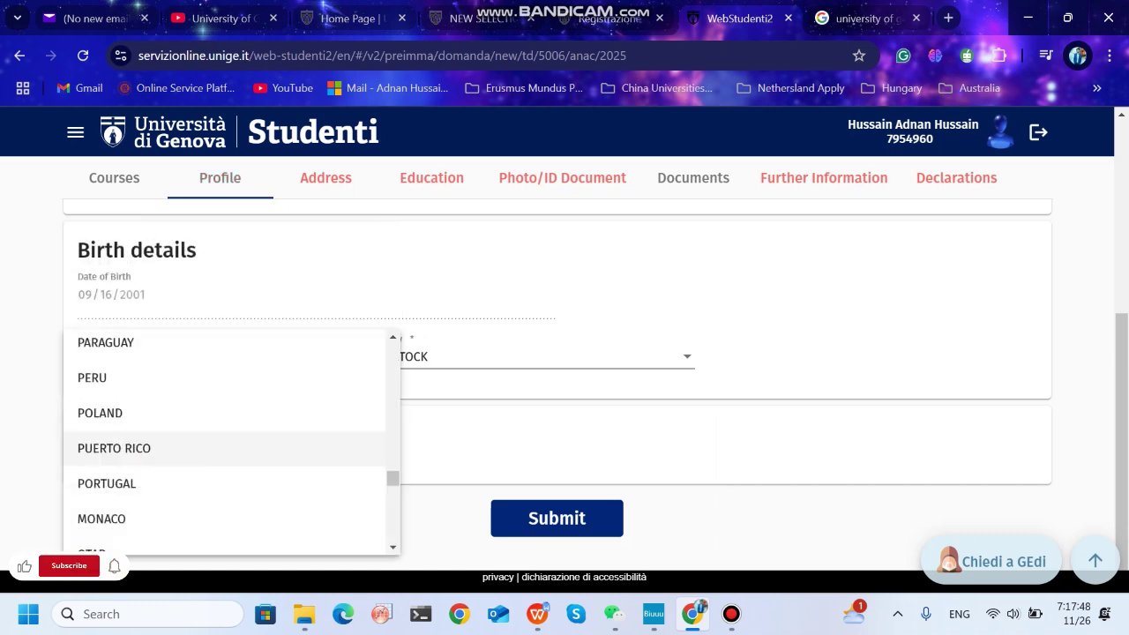
key(Up)
key(Up)
key(Up)
key(Up)
key(Up)
key(Up)
key(Up)
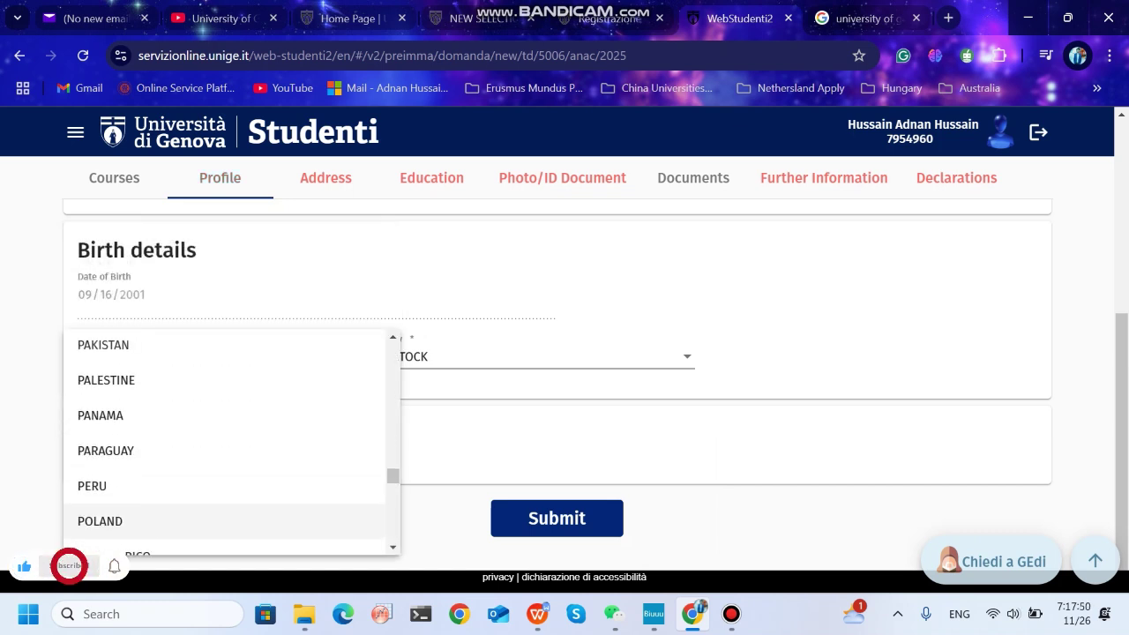
key(Return)
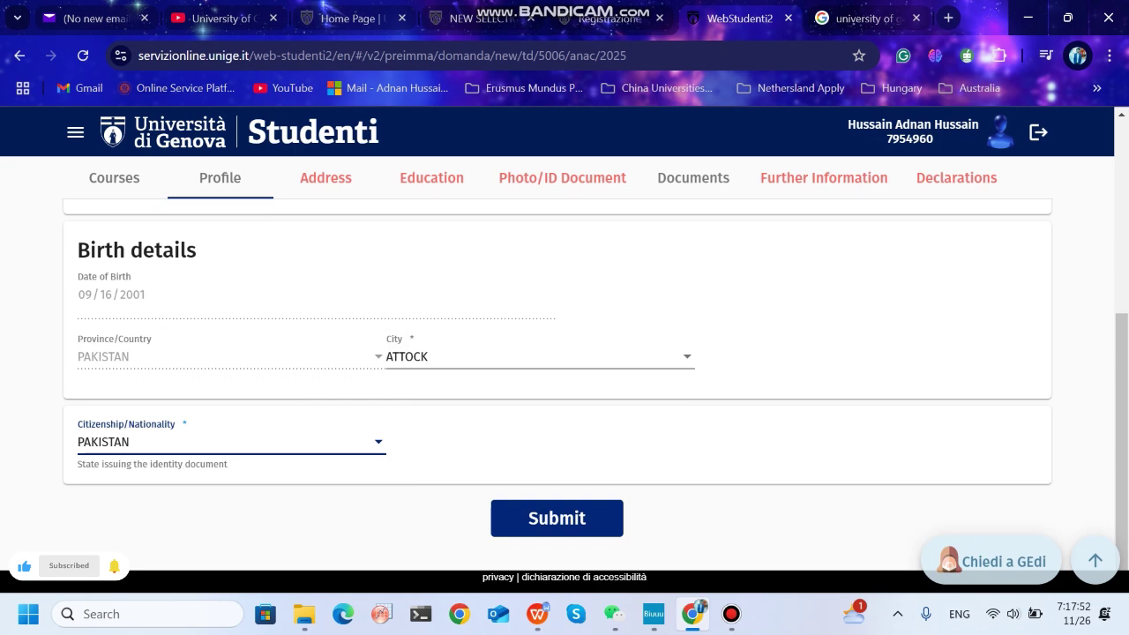
Examine the Address section's place of residence fields, its country options and the contact details.
click(326, 178)
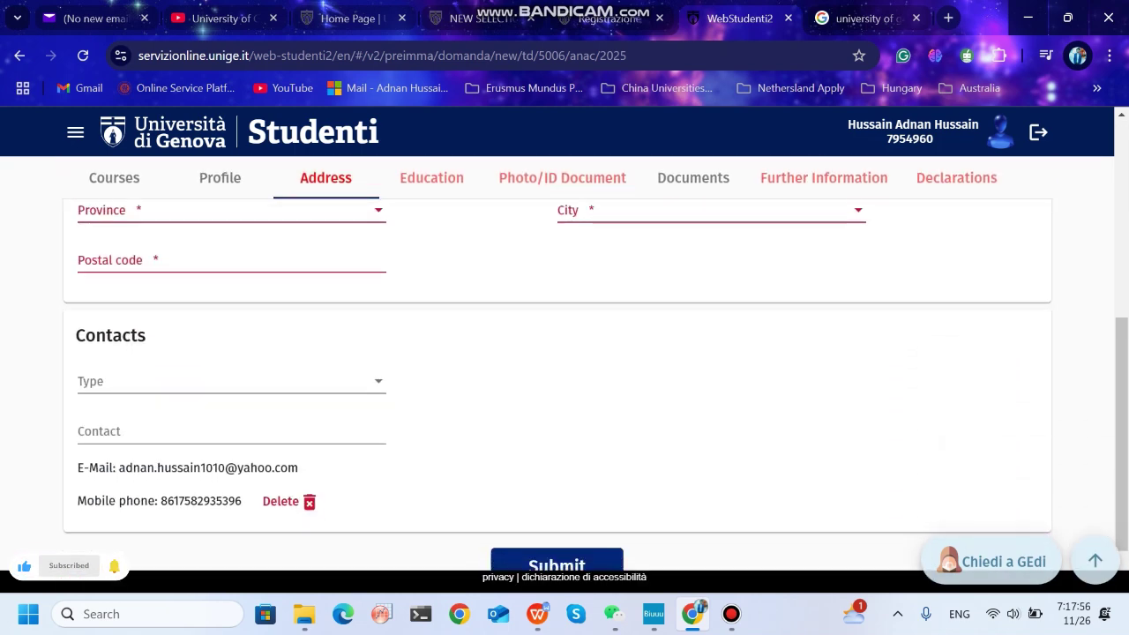
click(231, 331)
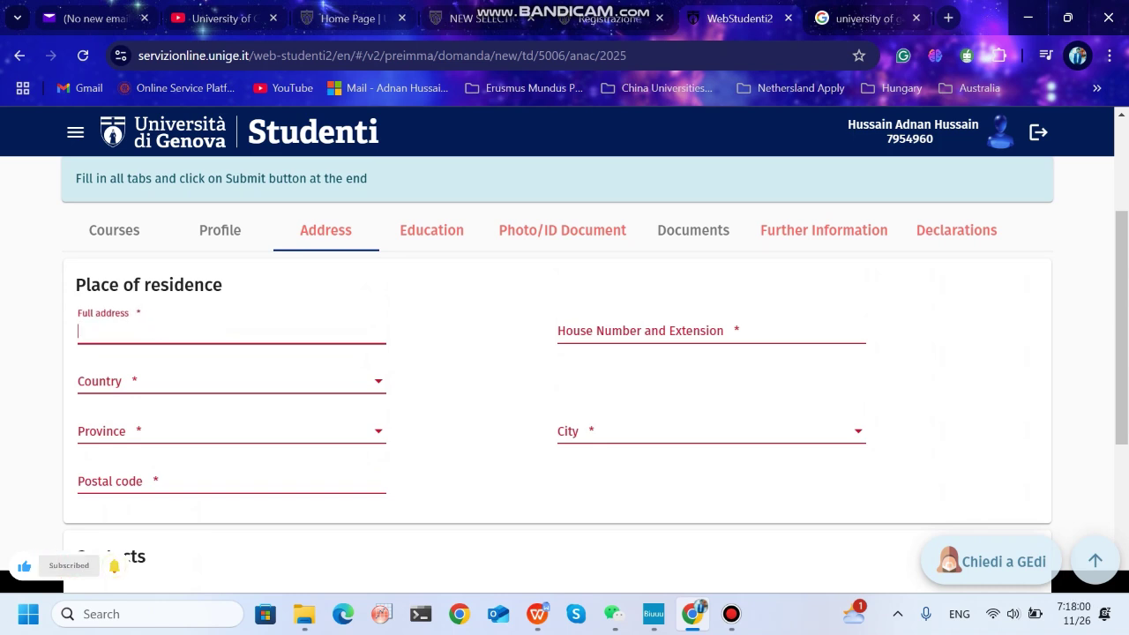
click(231, 381)
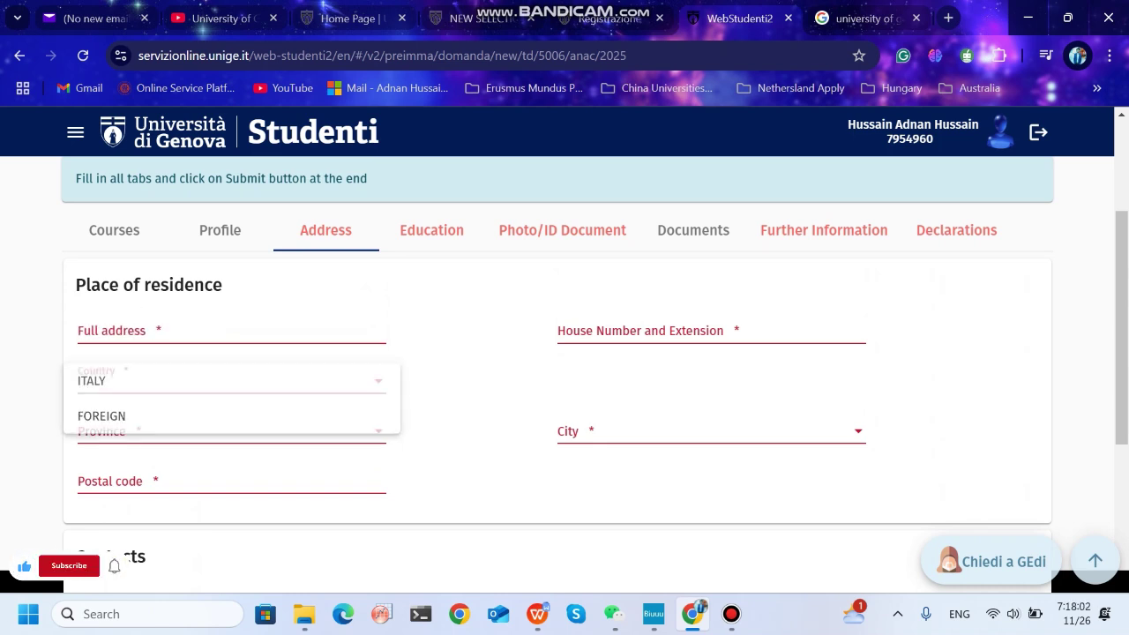
scroll(565, 371, down, 1)
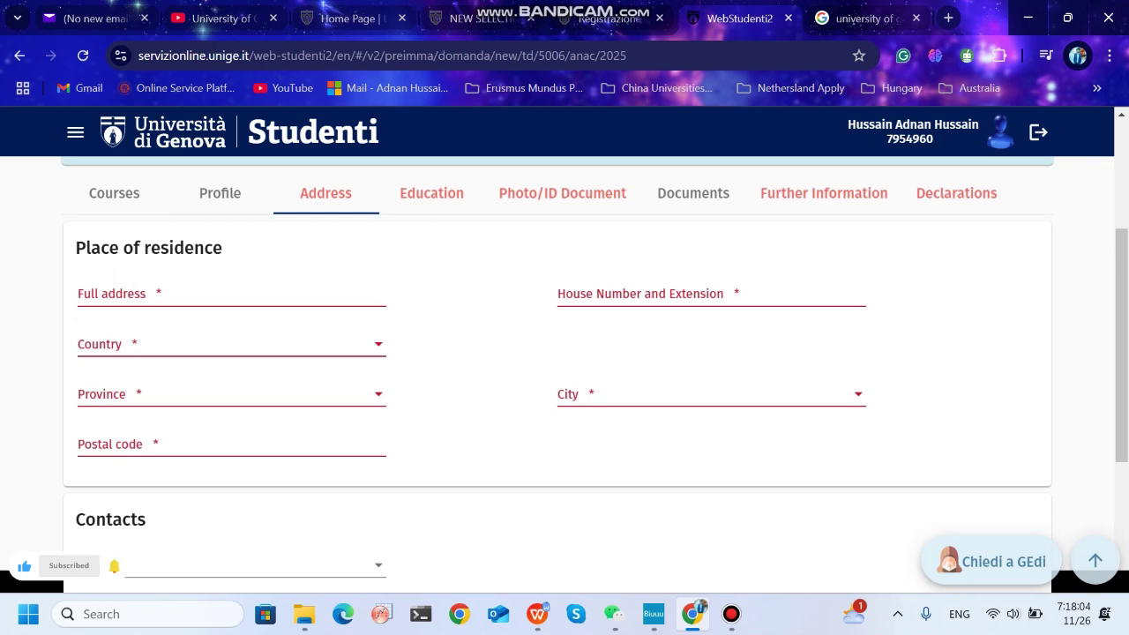
click(231, 344)
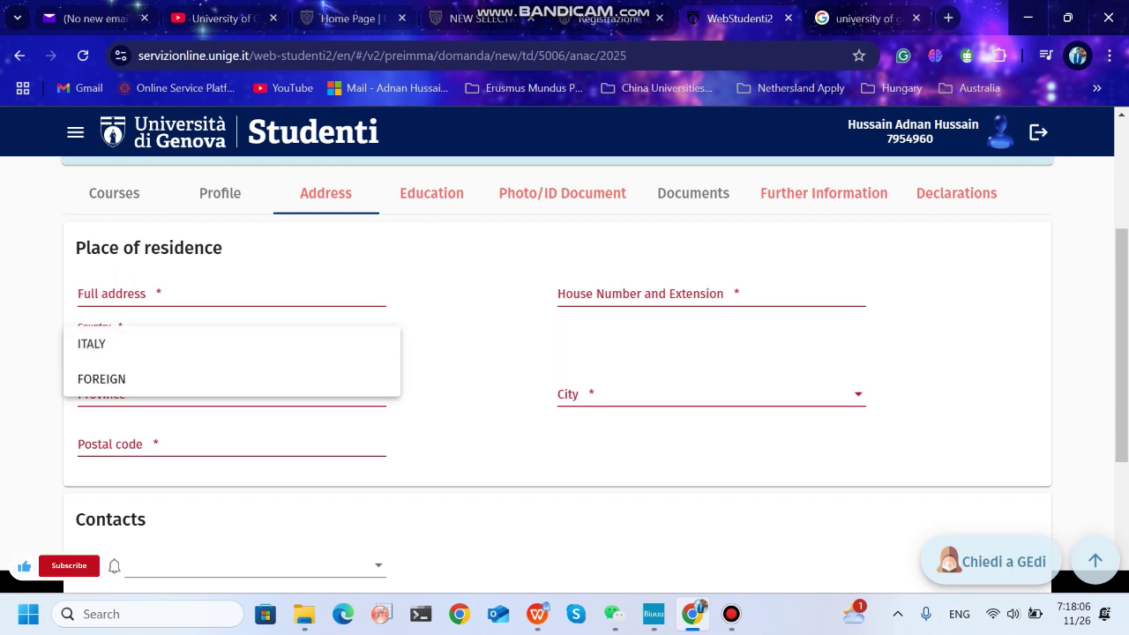
scroll(564, 371, down, 1)
scroll(564, 371, down, 3)
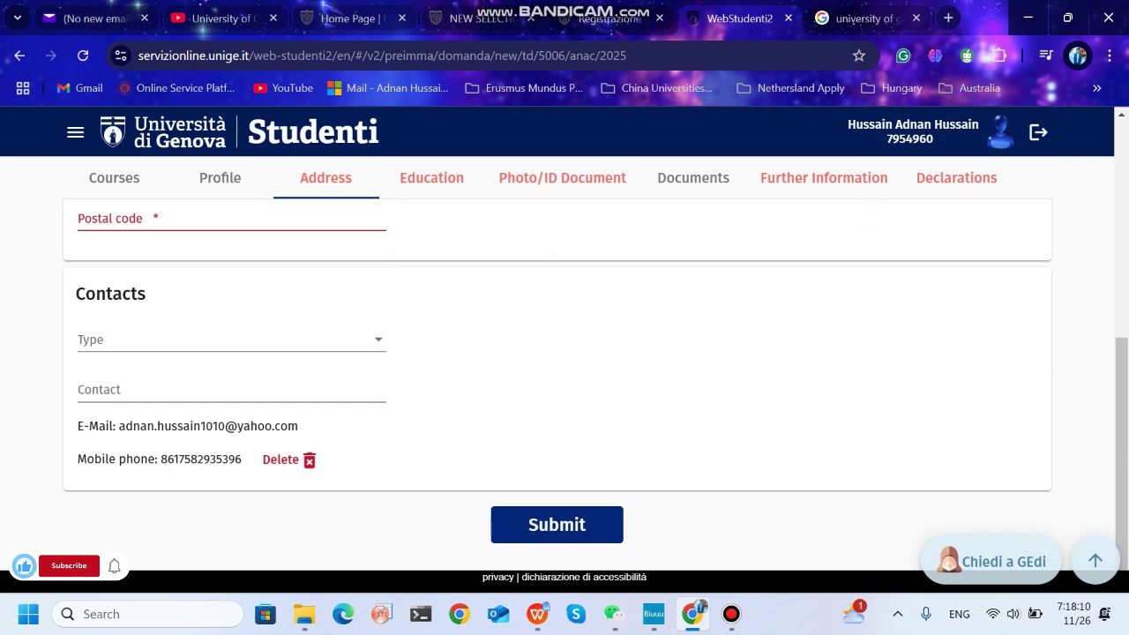
scroll(564, 371, up, 4)
scroll(565, 371, down, 4)
scroll(564, 370, up, 5)
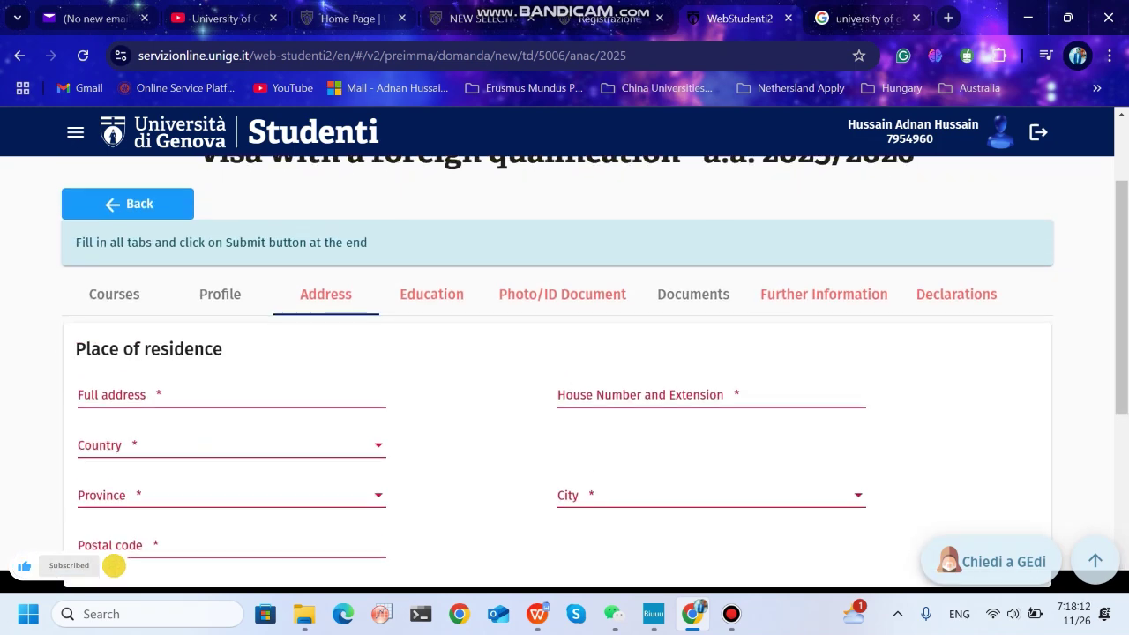
Go to the Education section and set the type of diploma to Foreign high school diploma.
click(431, 309)
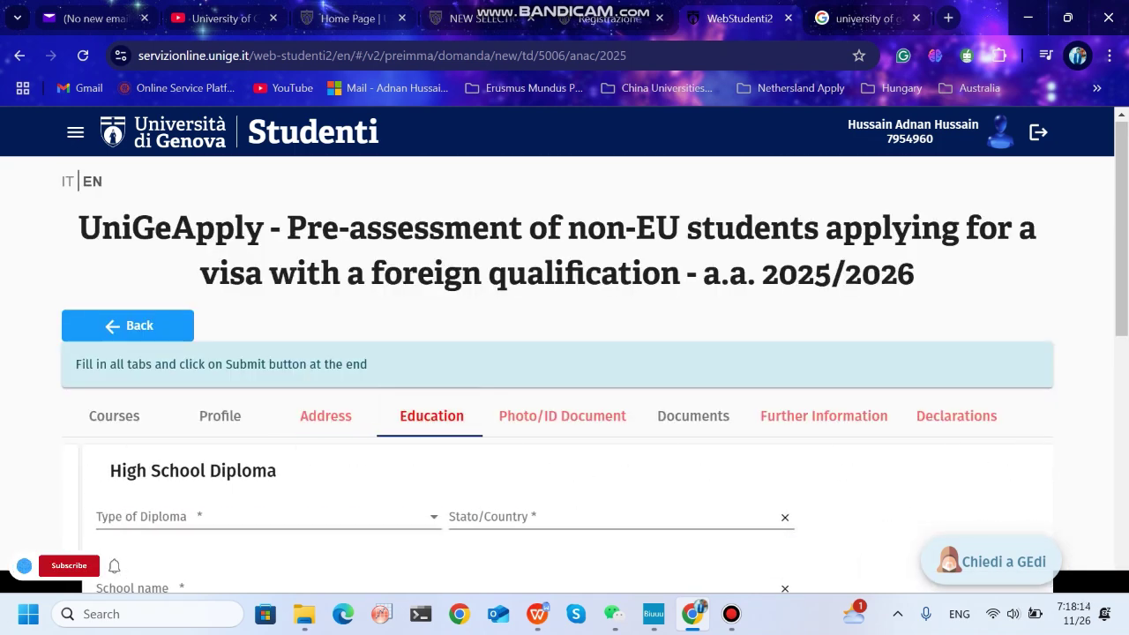
scroll(565, 371, down, 1)
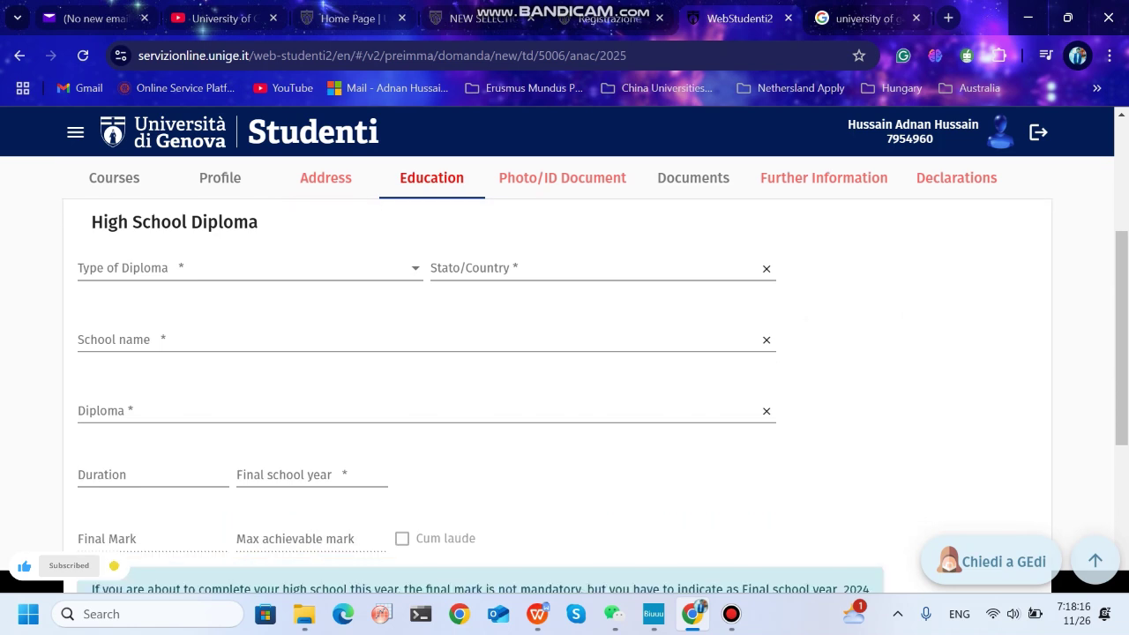
click(247, 268)
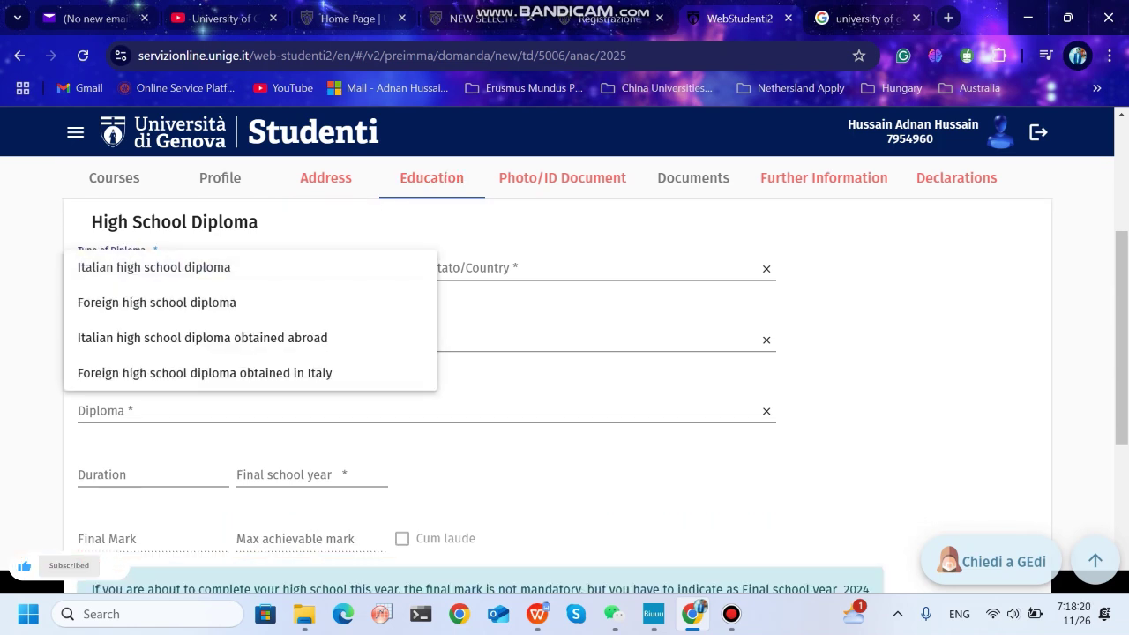
key(Escape)
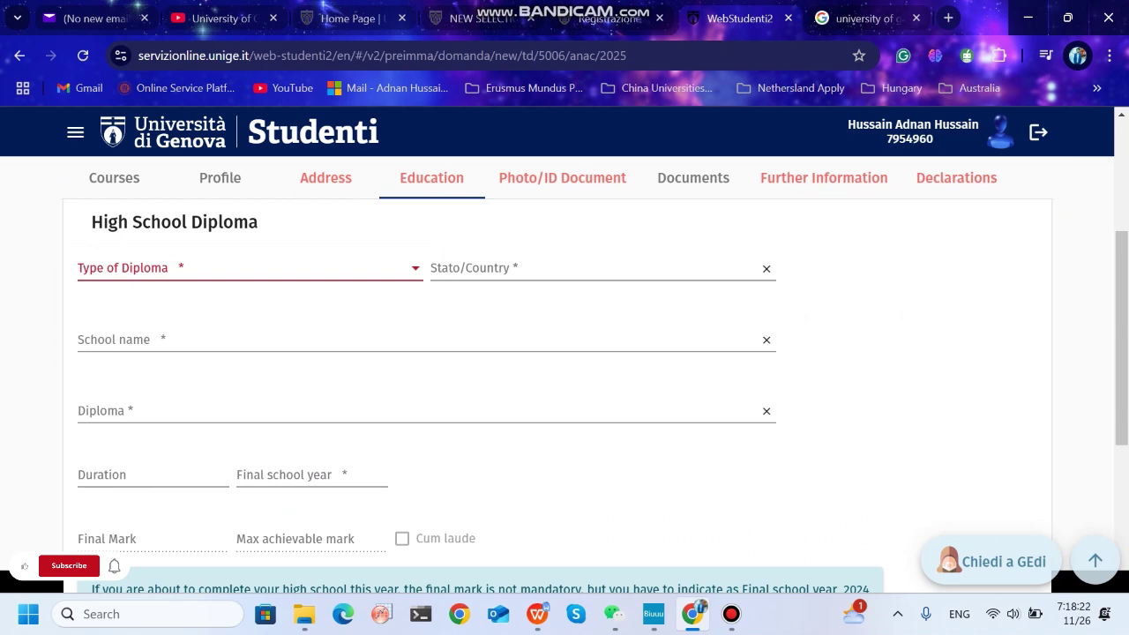
key(space)
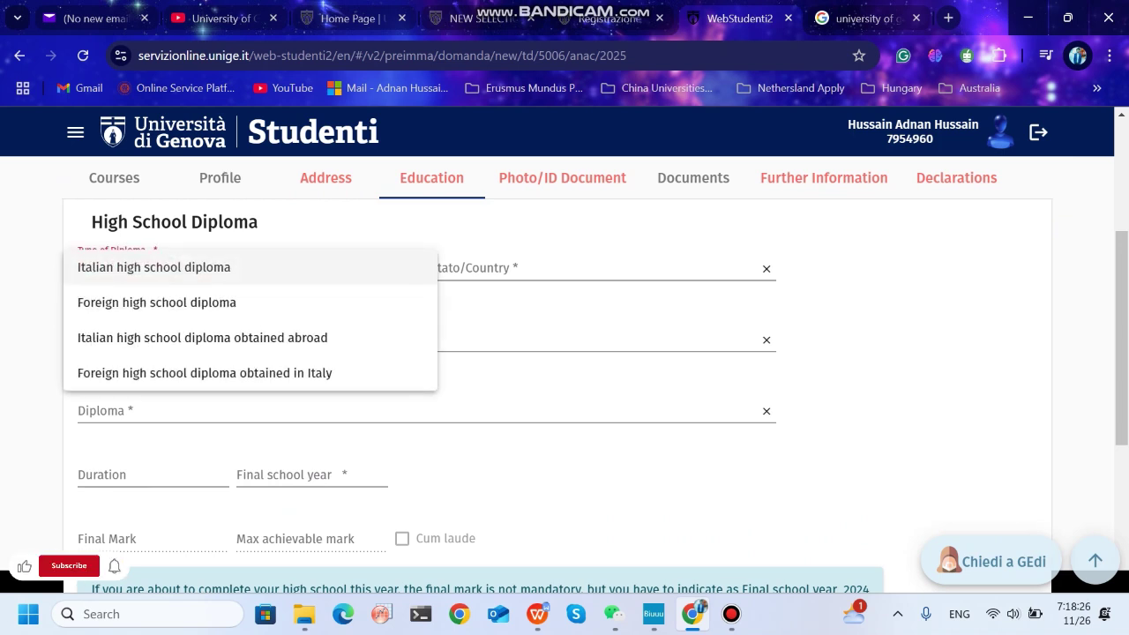
key(Down)
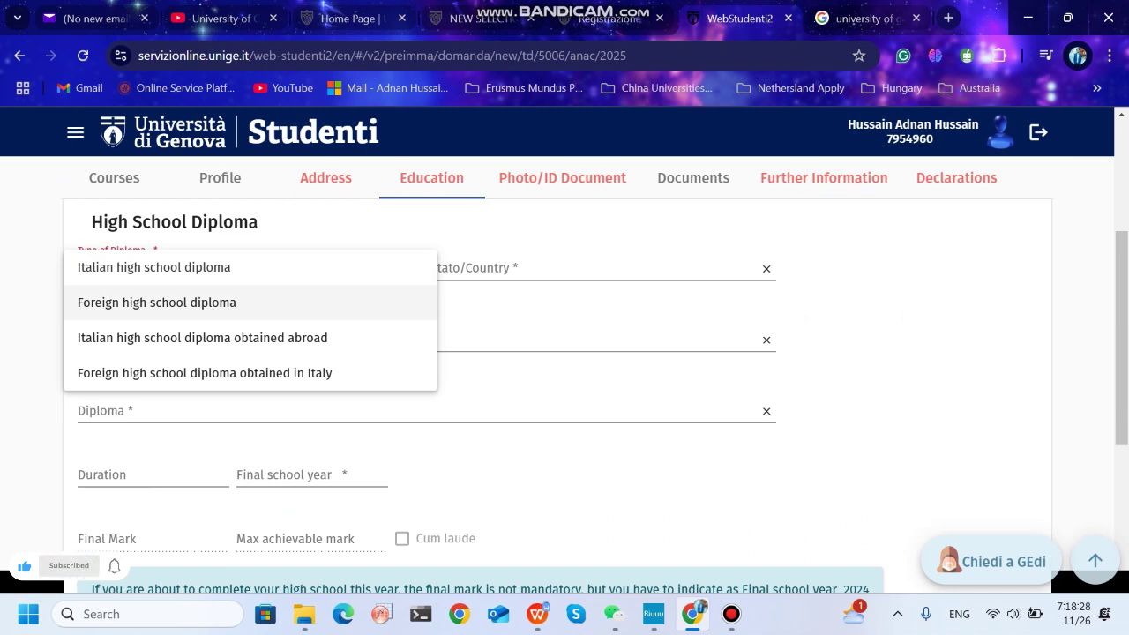
key(Up)
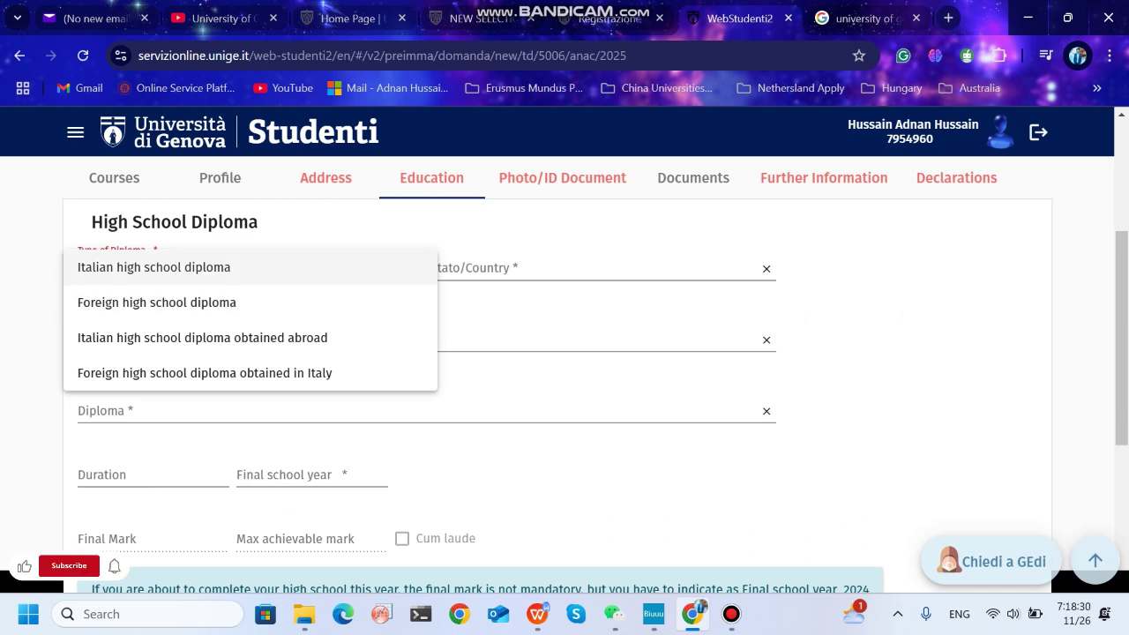
key(Down)
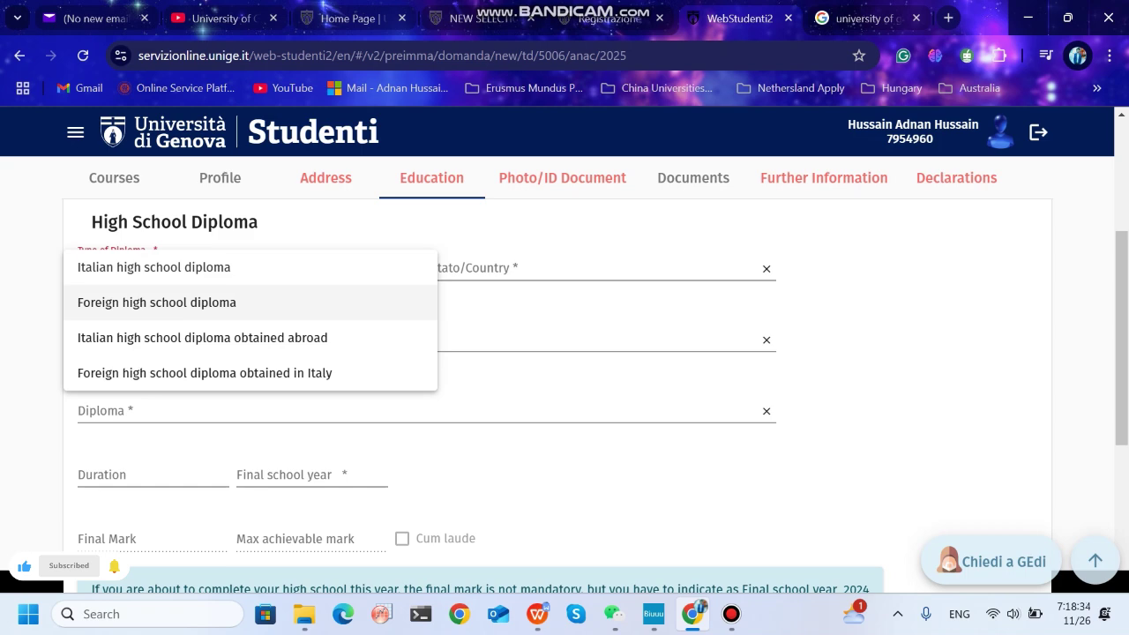
key(Return)
Enter 2018 as the final school year of the high school diploma, leaving the duration blank.
scroll(565, 397, down, 2)
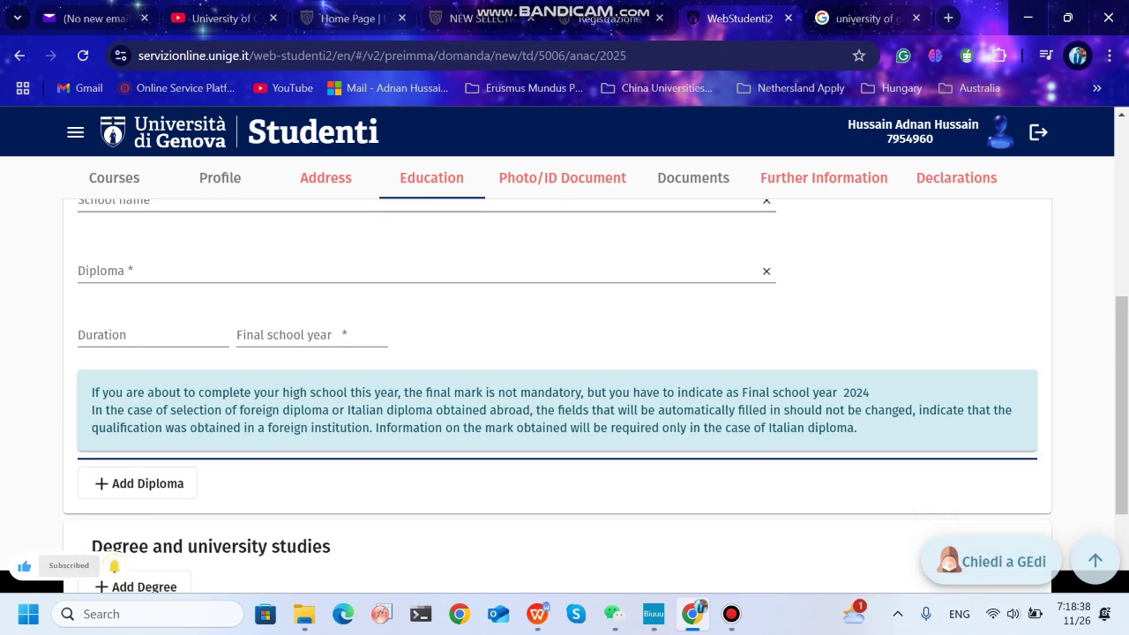
click(153, 336)
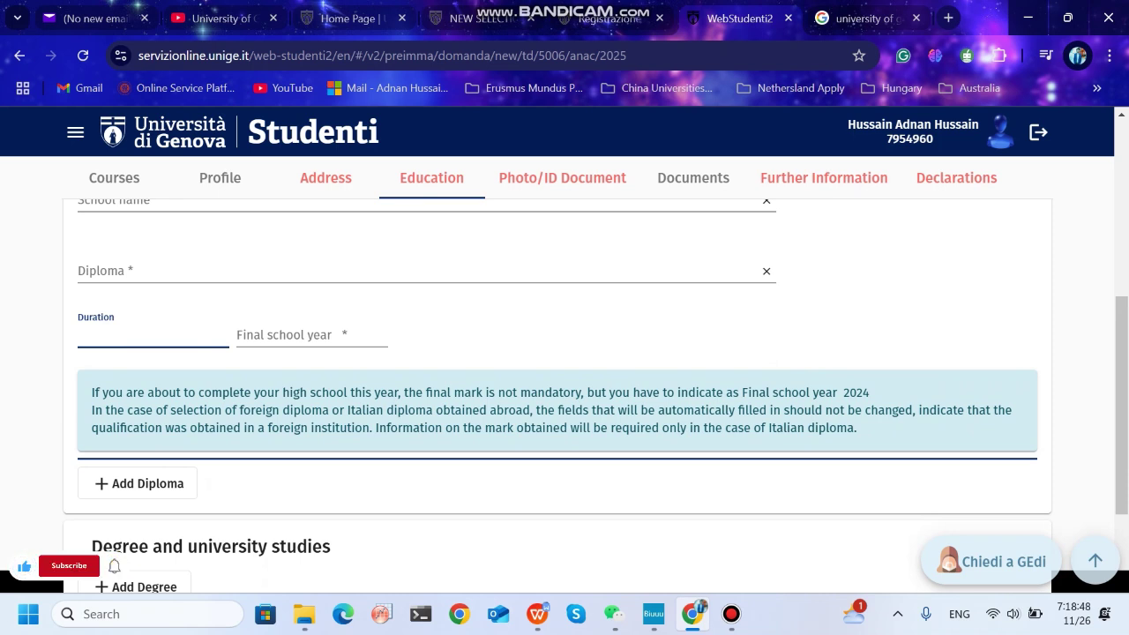
click(529, 326)
click(300, 336)
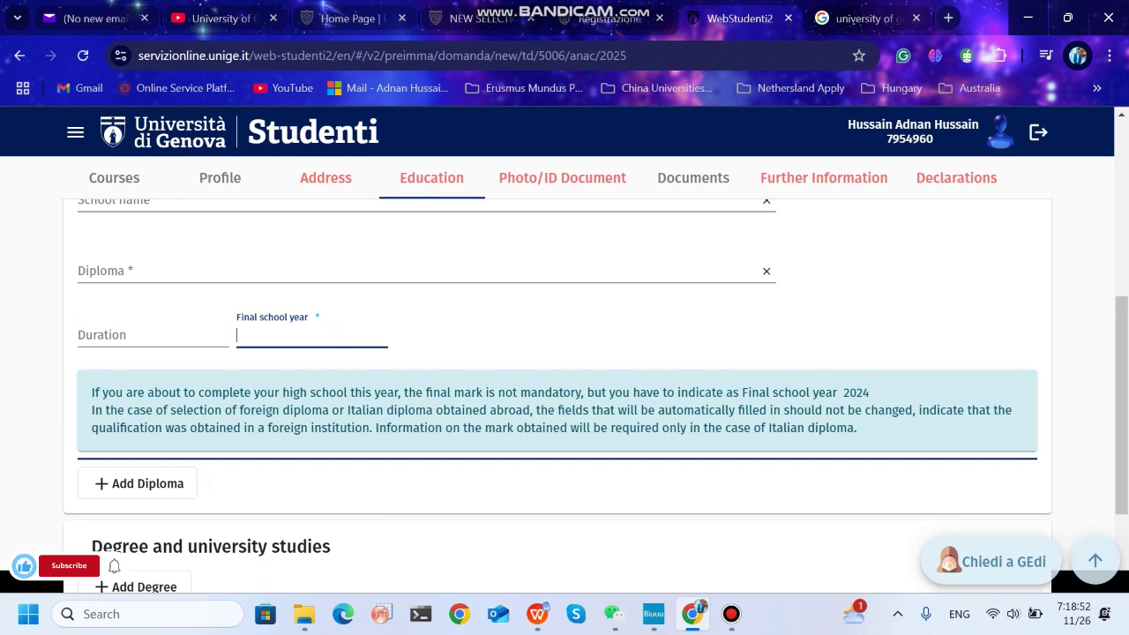
text(201)
text(8)
Add a degree entry under Degree and university studies in the Education section.
scroll(564, 397, down, 1)
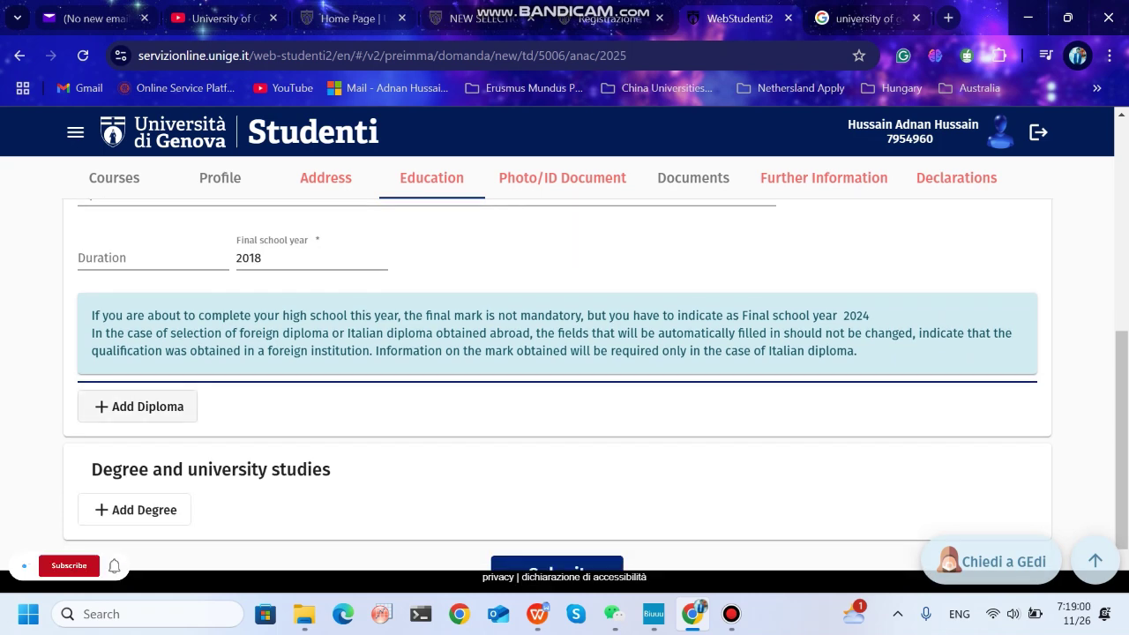
scroll(564, 353, down, 1)
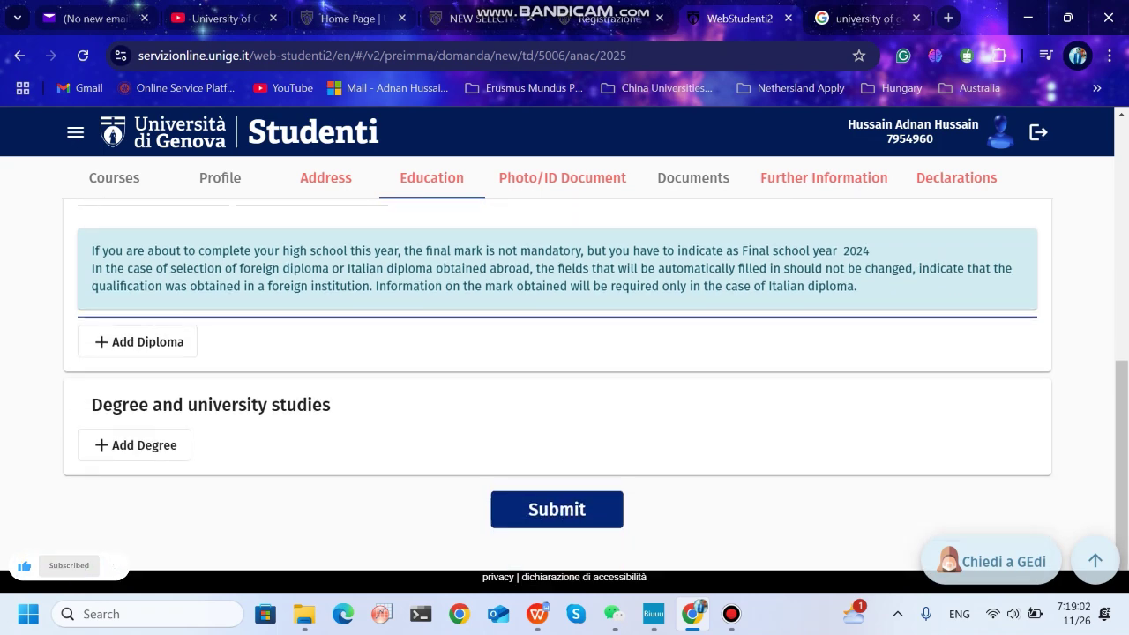
scroll(134, 441, up, 5)
scroll(134, 441, down, 5)
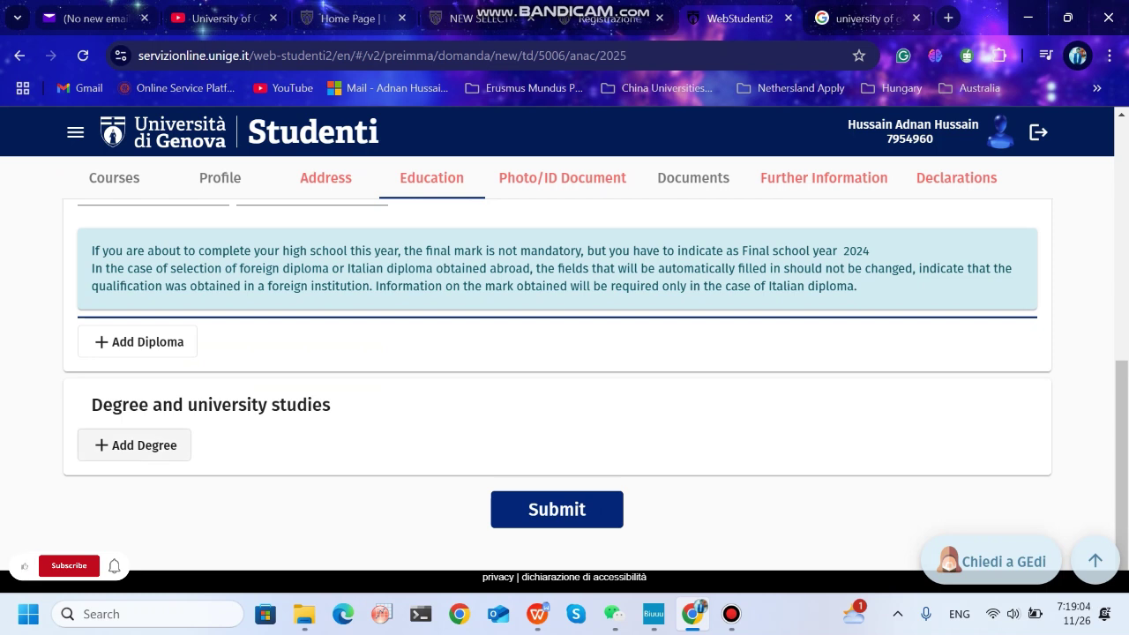
click(121, 445)
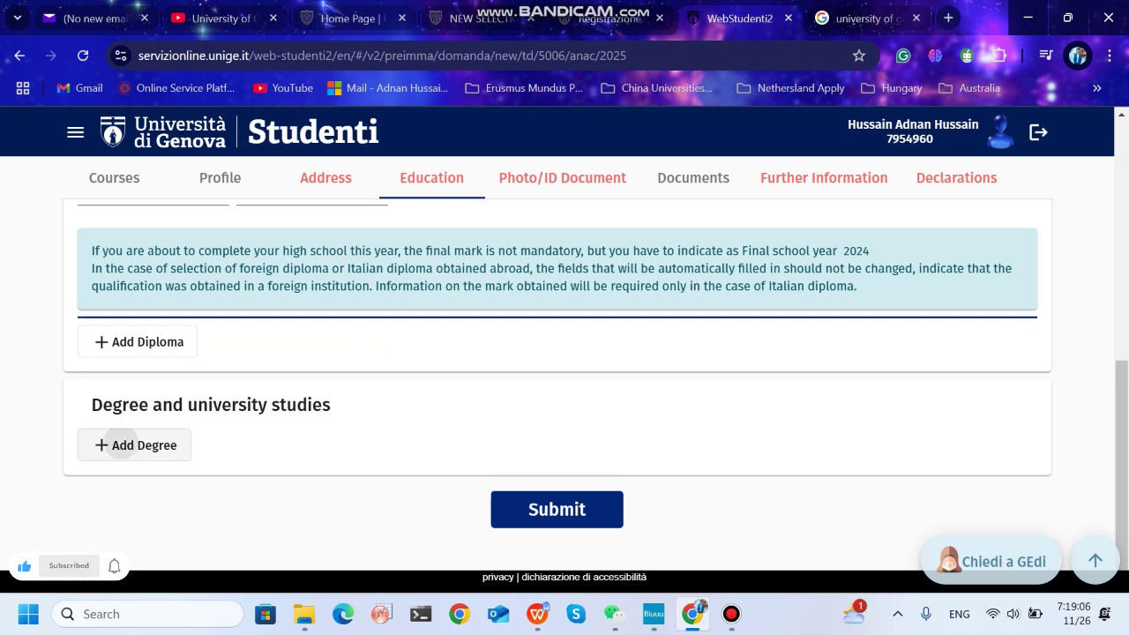
Set the new degree entry's Situation of Degree to "To have a degree".
scroll(558, 395, down, 3)
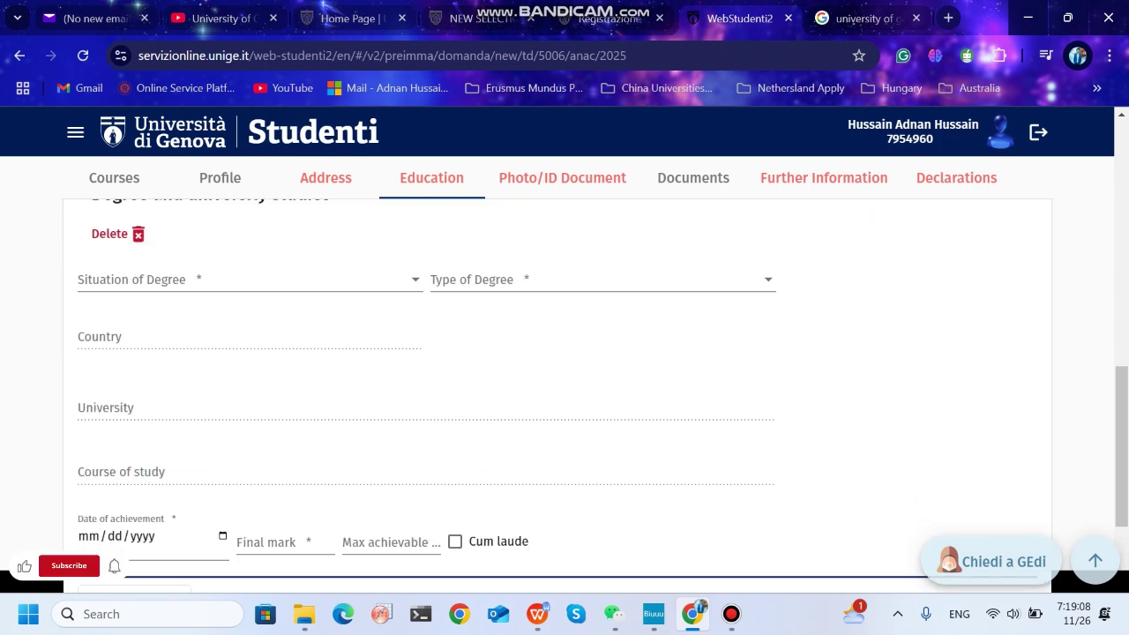
click(249, 279)
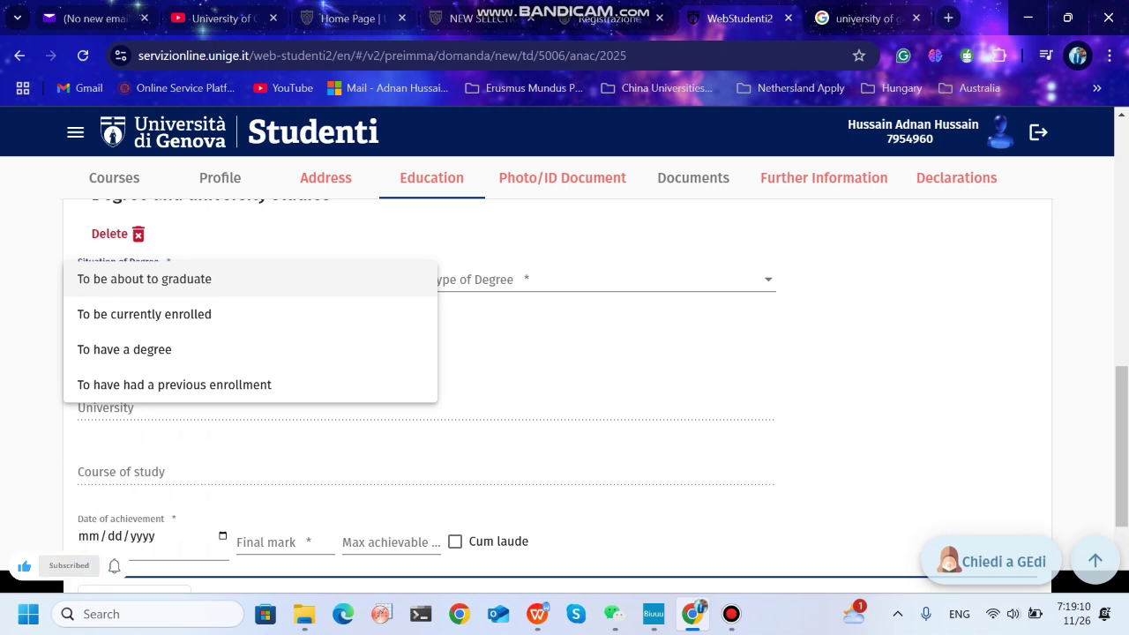
key(Up)
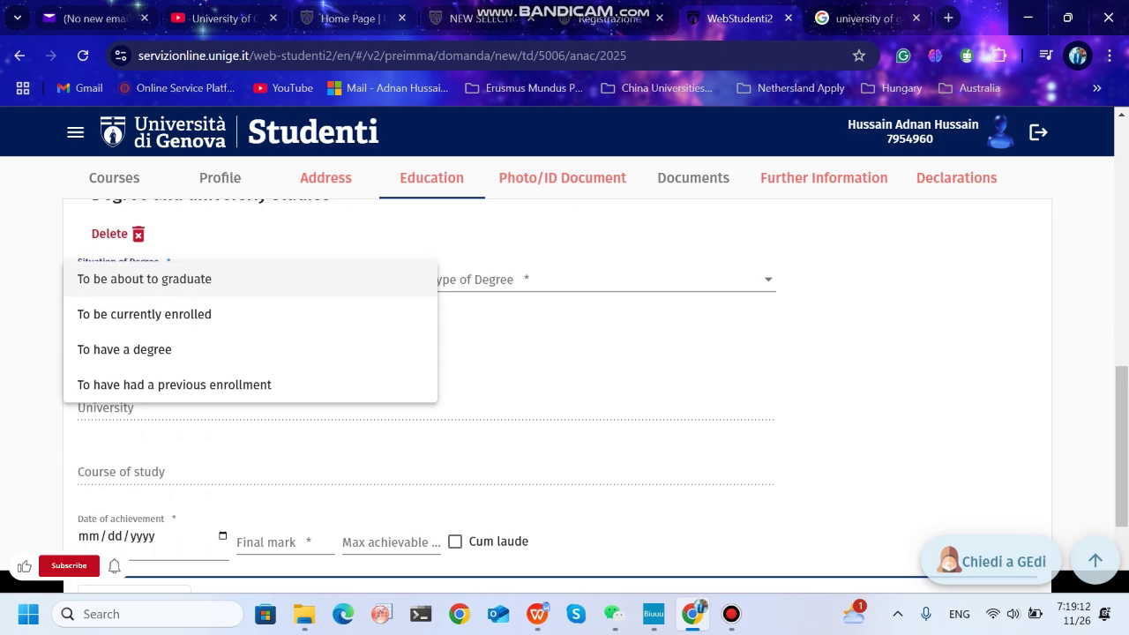
key(Down)
key(Down)
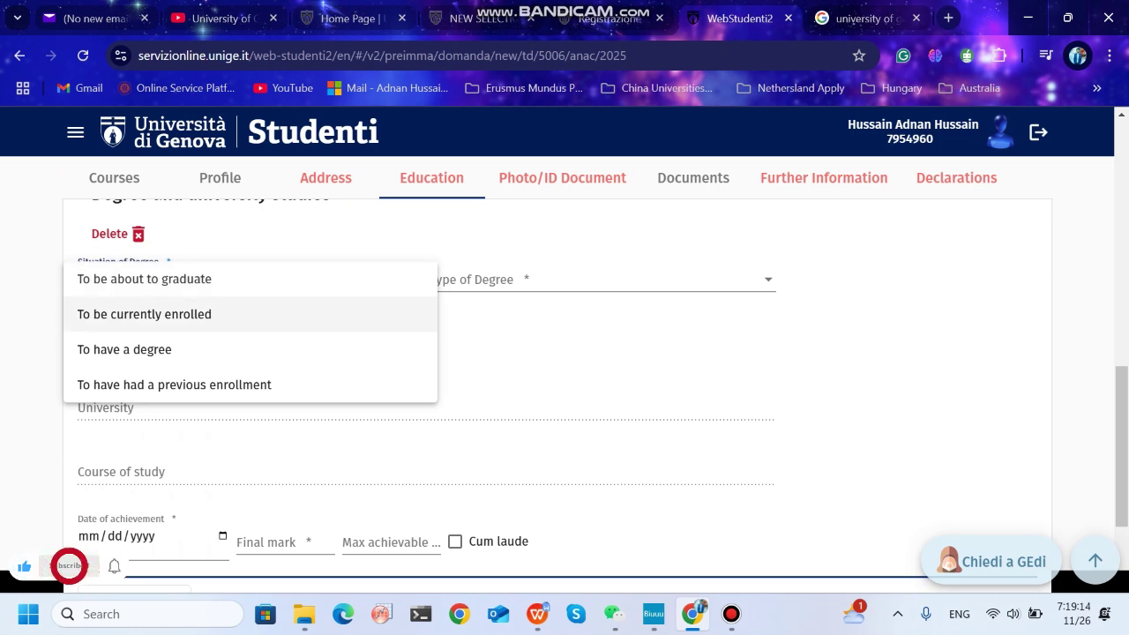
key(Down)
key(Up)
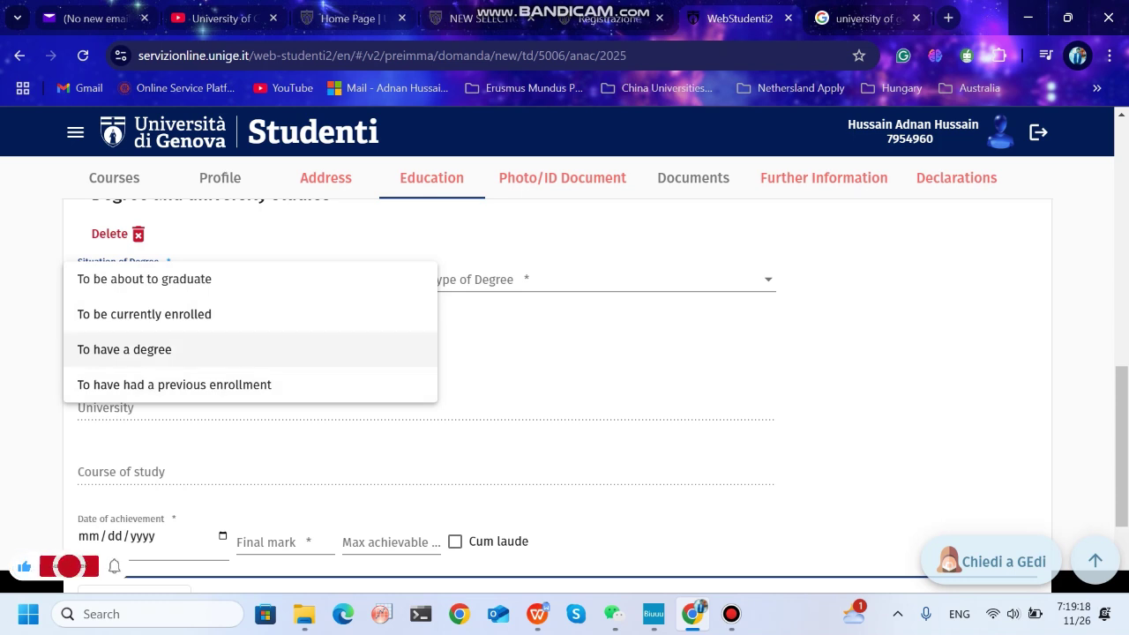
key(Return)
Set the Type of Degree to Foreign degree, leaving the Country field blank.
key(Tab)
key(space)
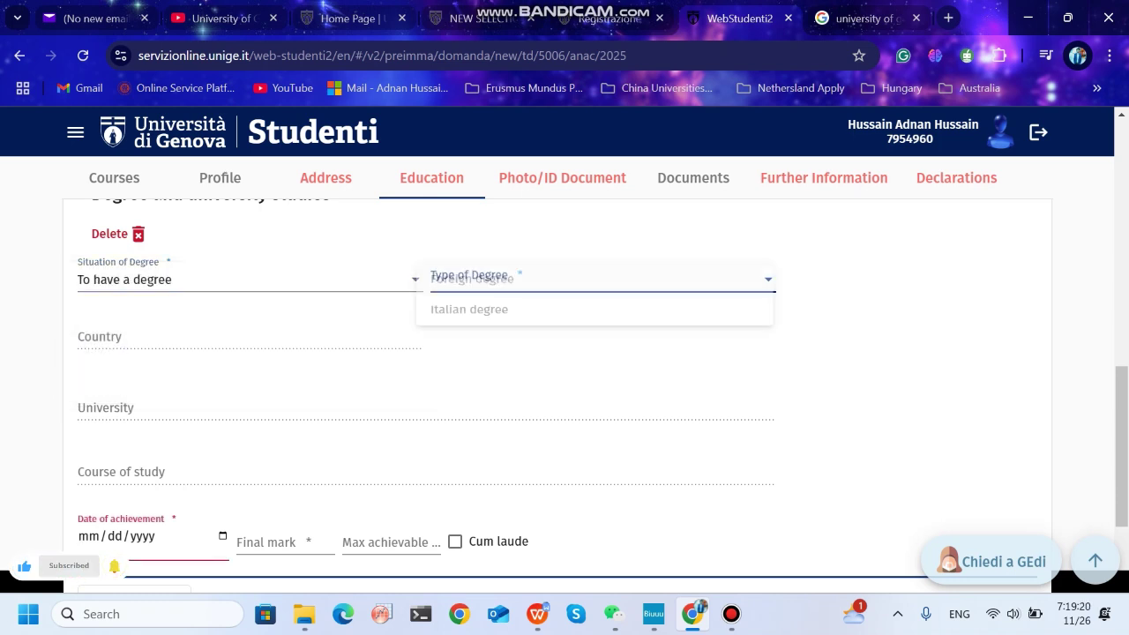
key(Return)
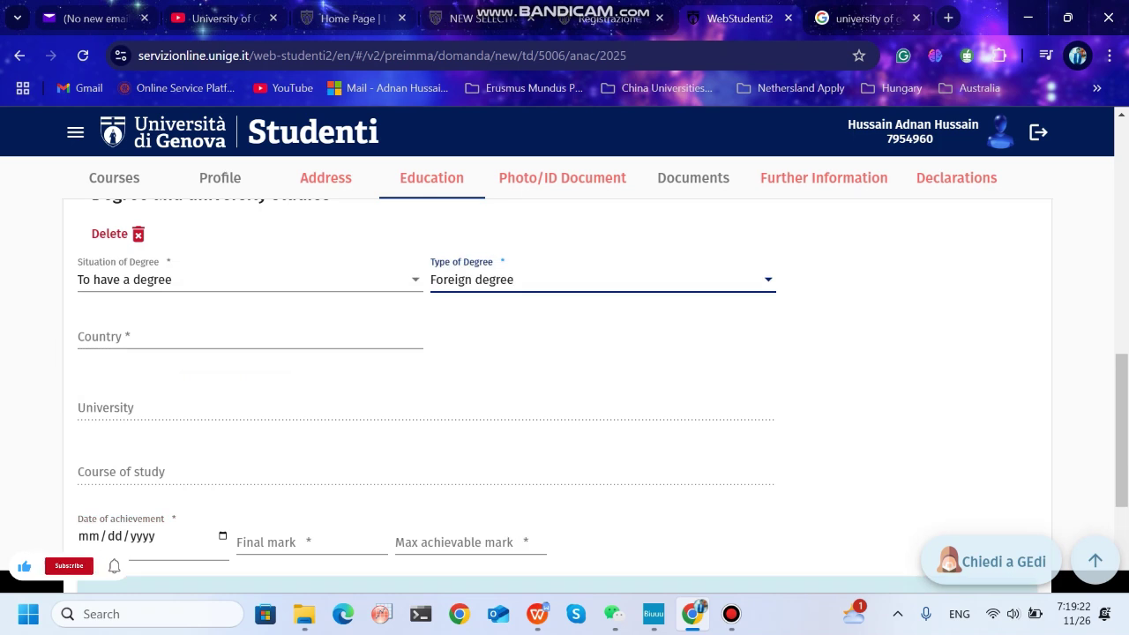
key(Tab)
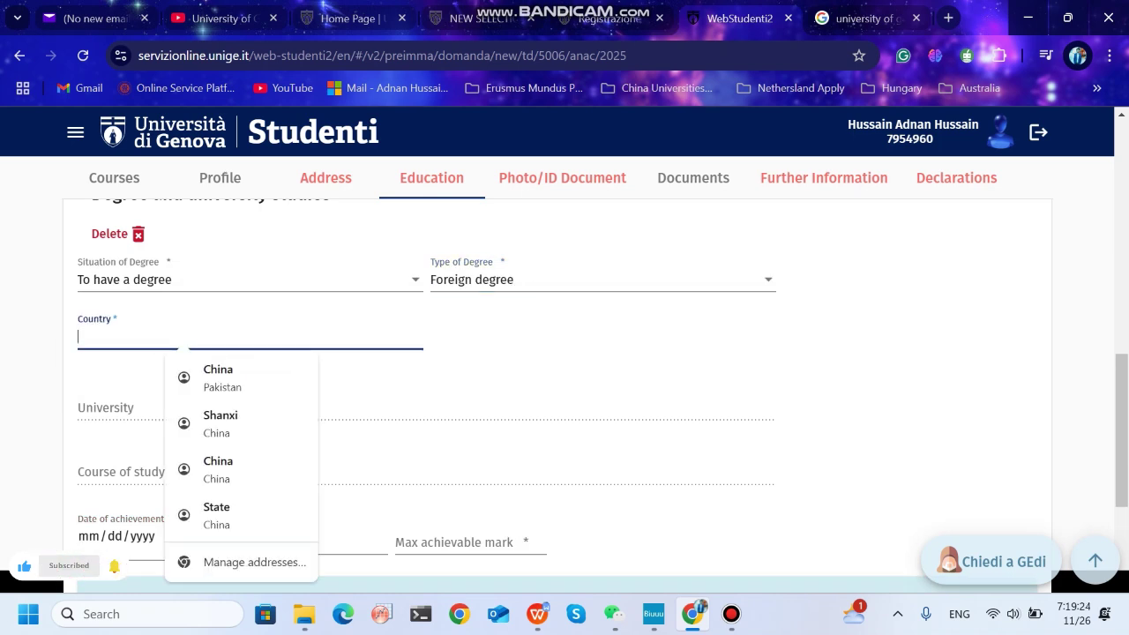
scroll(564, 388, down, 2)
click(670, 379)
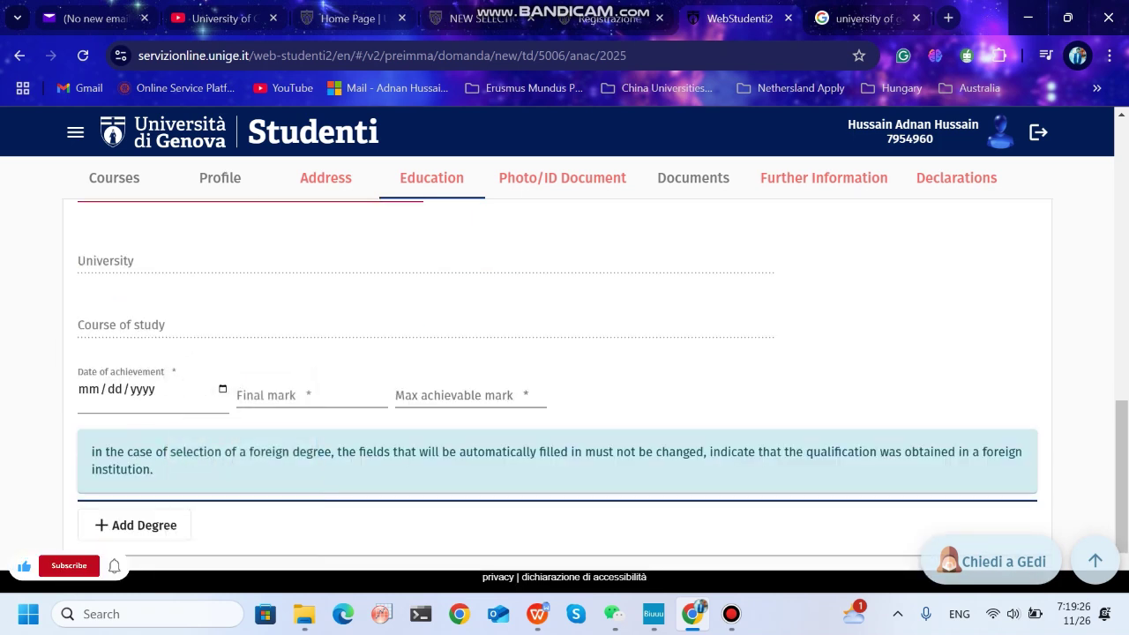
click(143, 389)
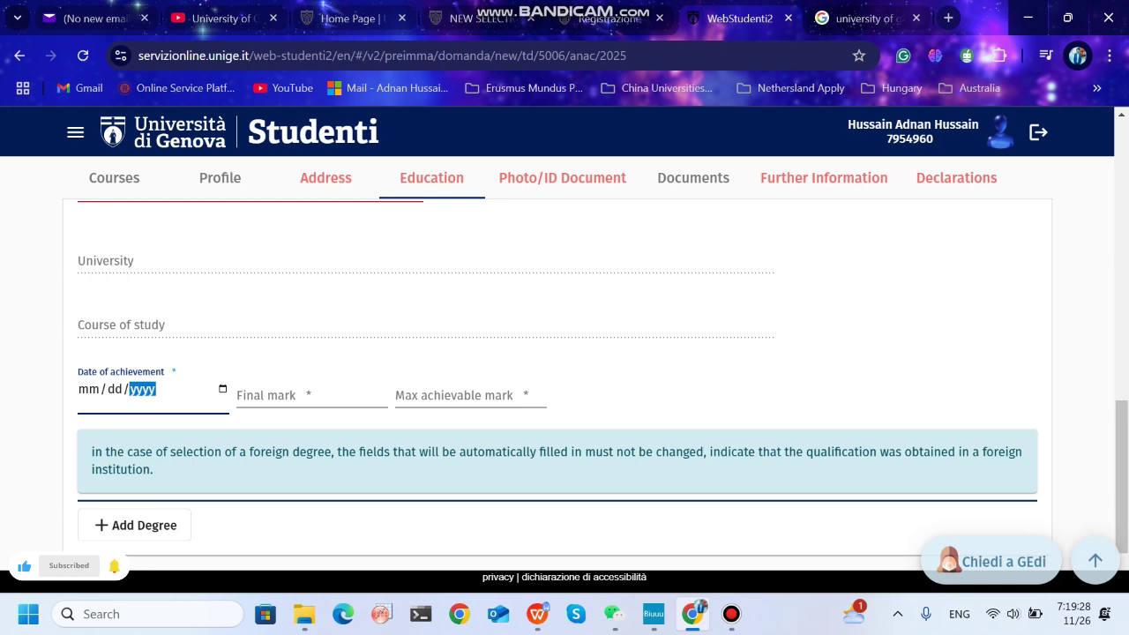
click(222, 389)
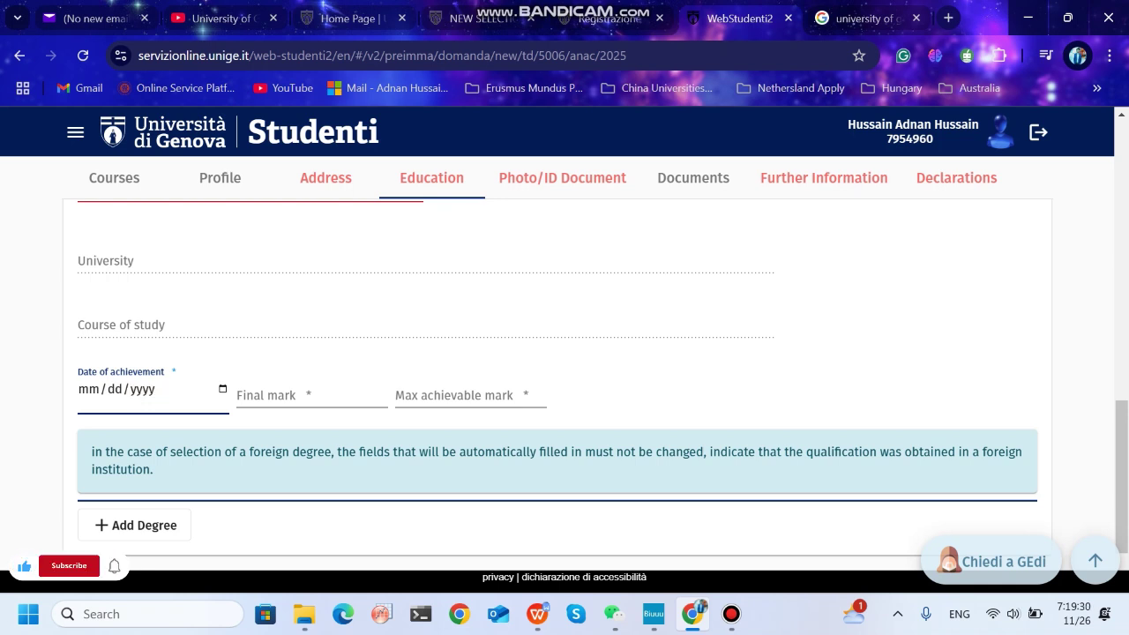
click(222, 389)
click(223, 389)
click(222, 389)
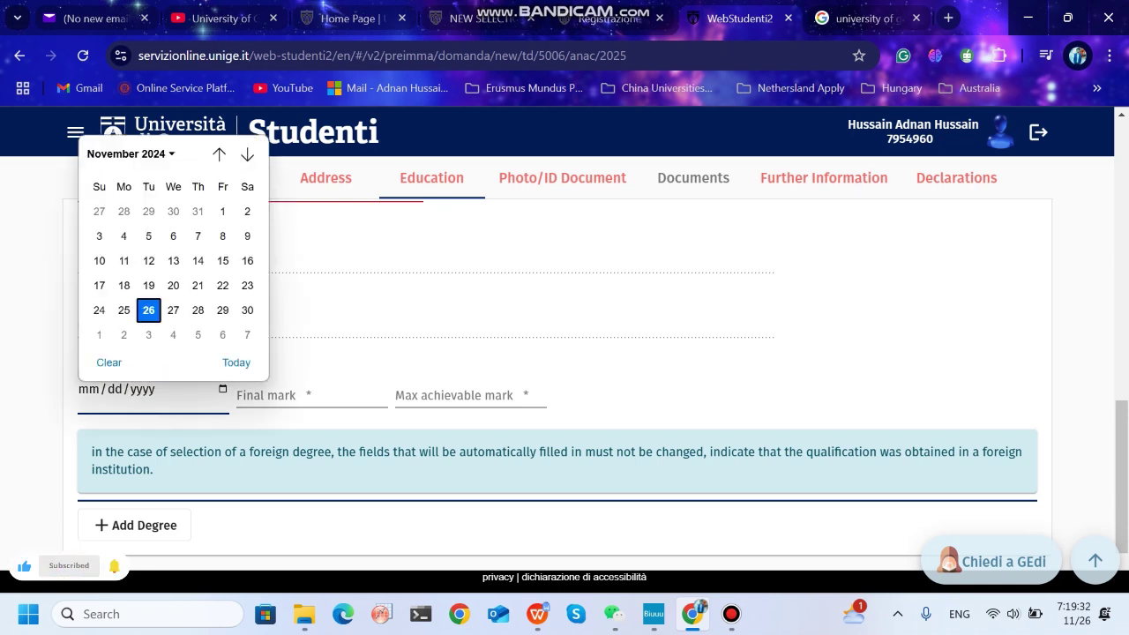
click(222, 389)
click(223, 389)
click(222, 389)
click(222, 389)
click(222, 389)
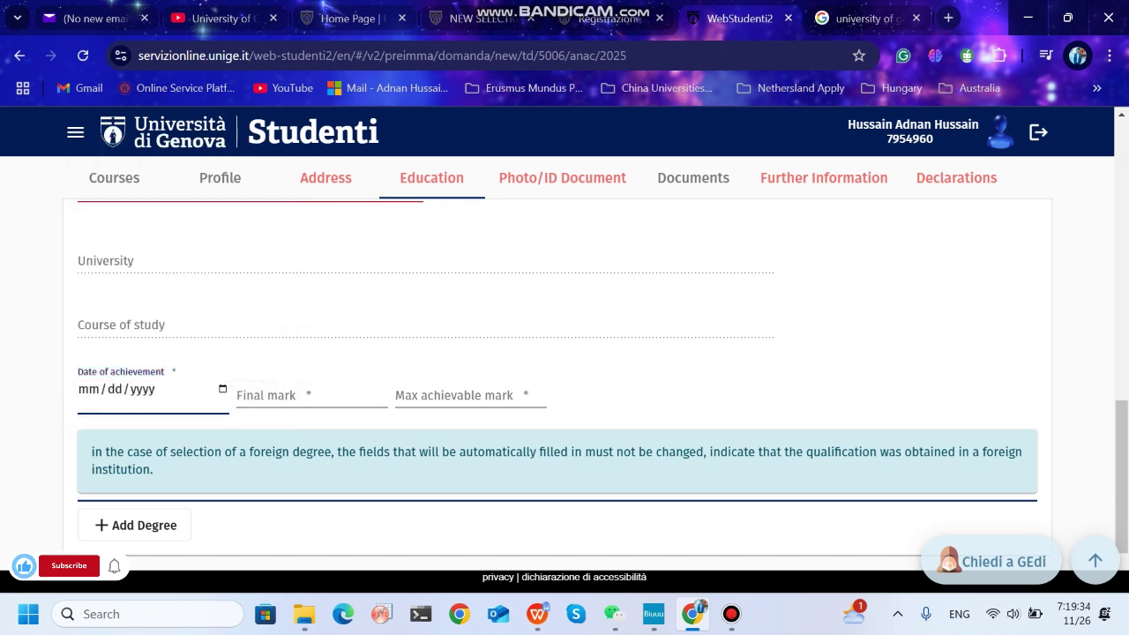
Enter a final mark of 4.00 and a maximum achievable mark of 3.5 for the foreign degree.
key(Tab)
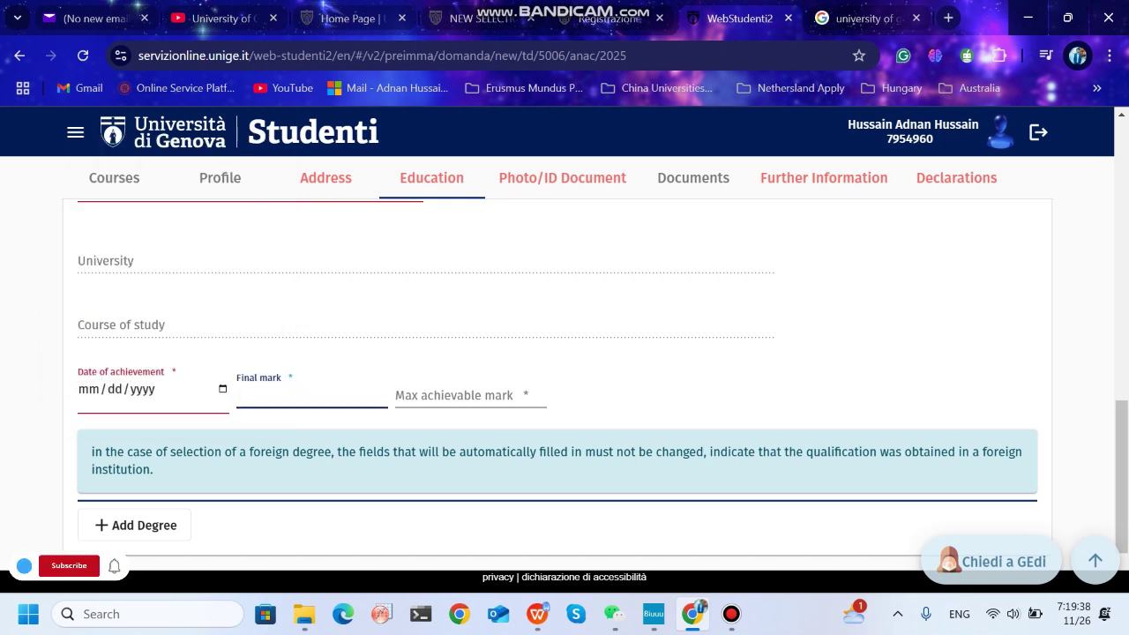
text(4.0)
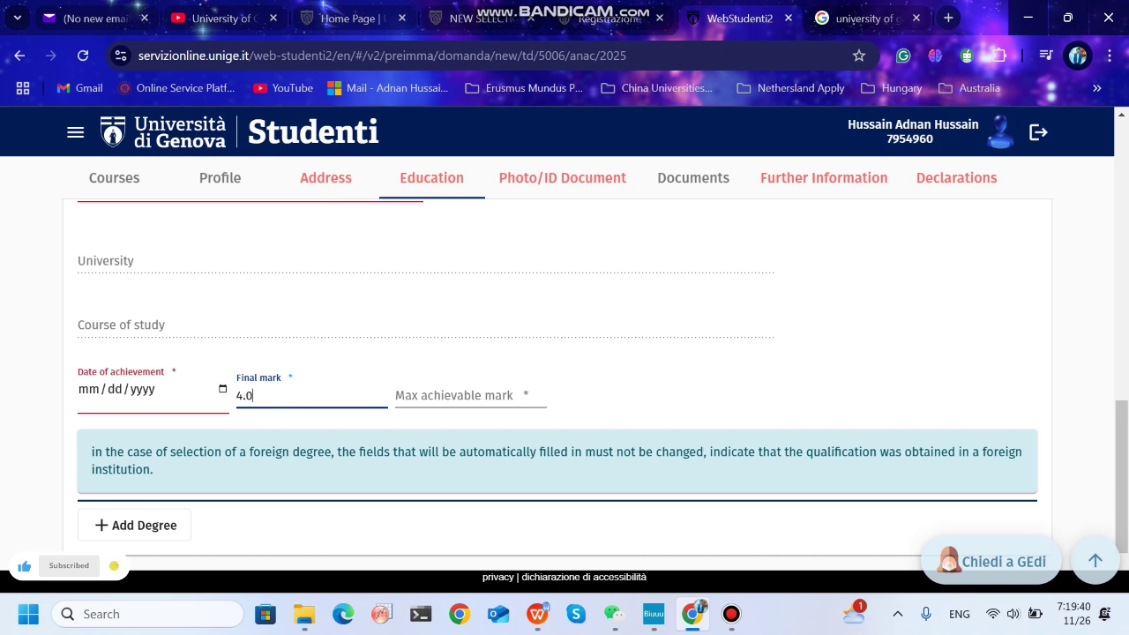
text(0)
key(Tab)
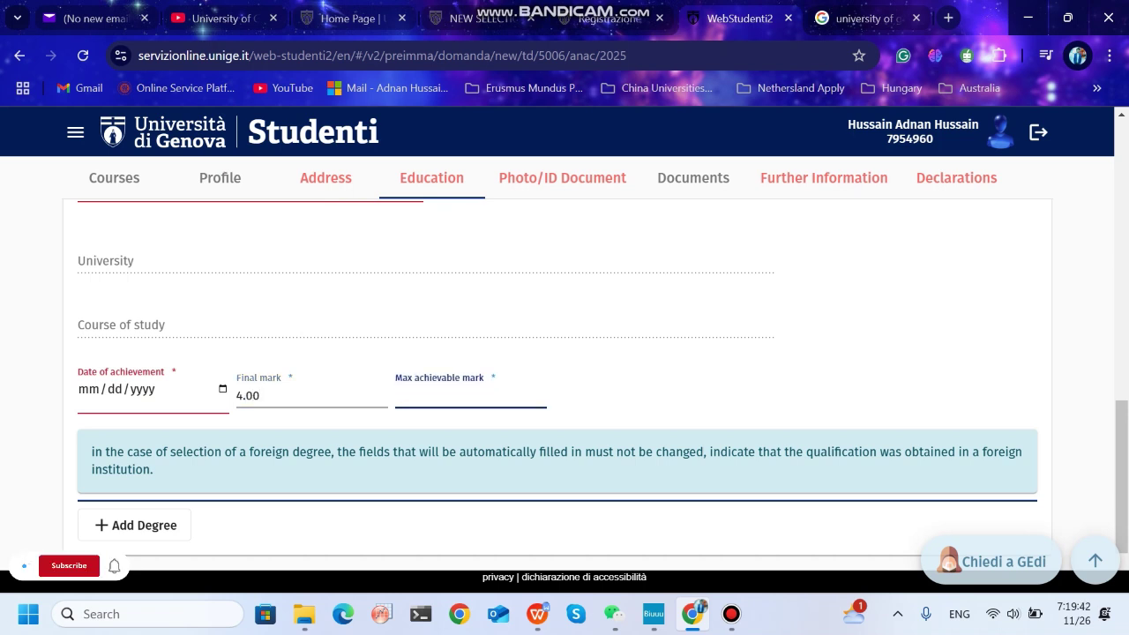
text(3.5)
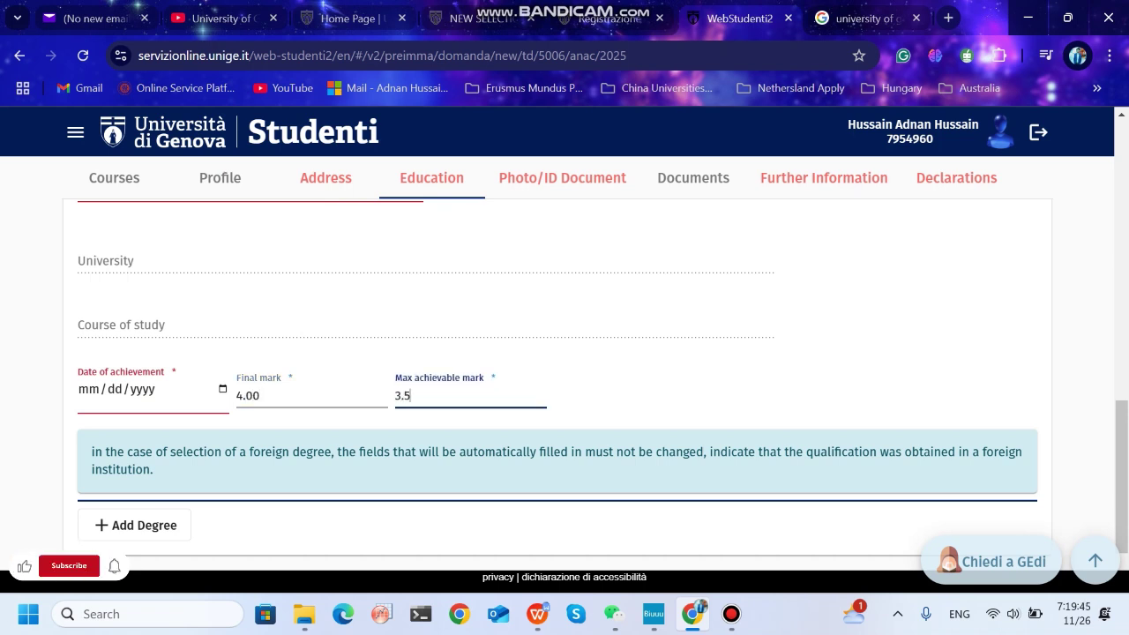
scroll(557, 380, down, 1)
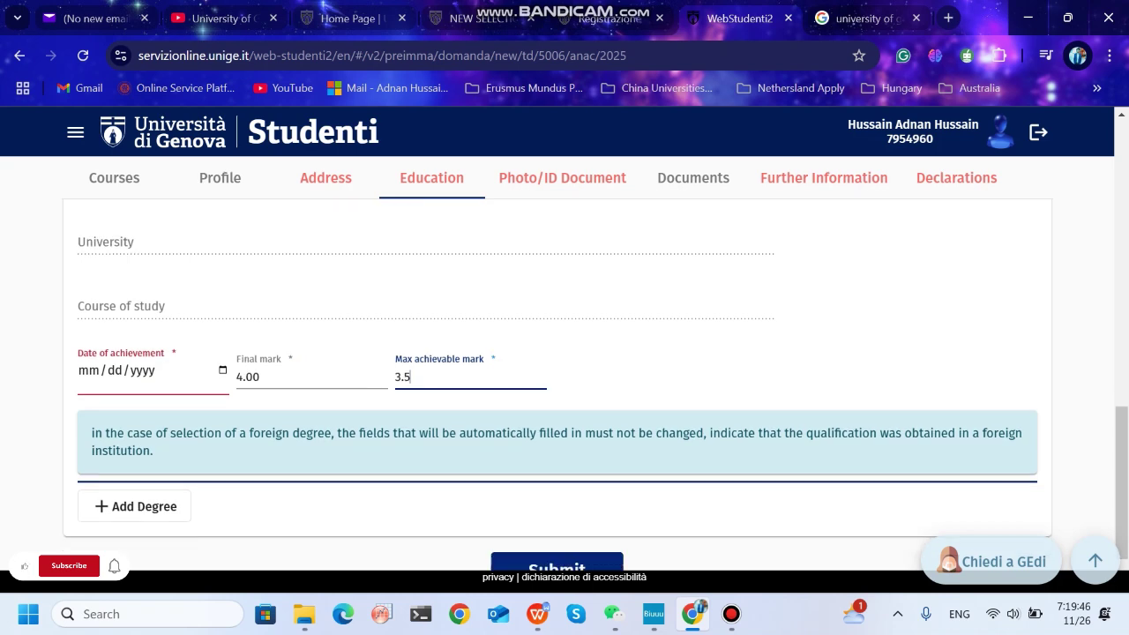
click(688, 379)
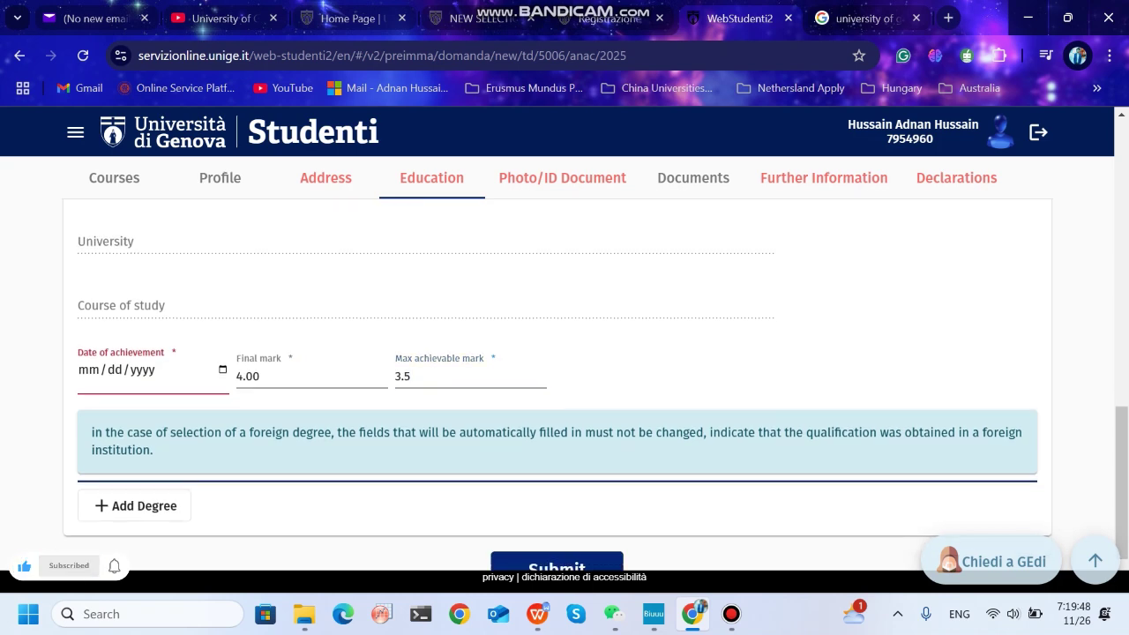
Add another degree entry below the existing one under Degree and university studies.
scroll(557, 379, down, 1)
scroll(558, 379, up, 2)
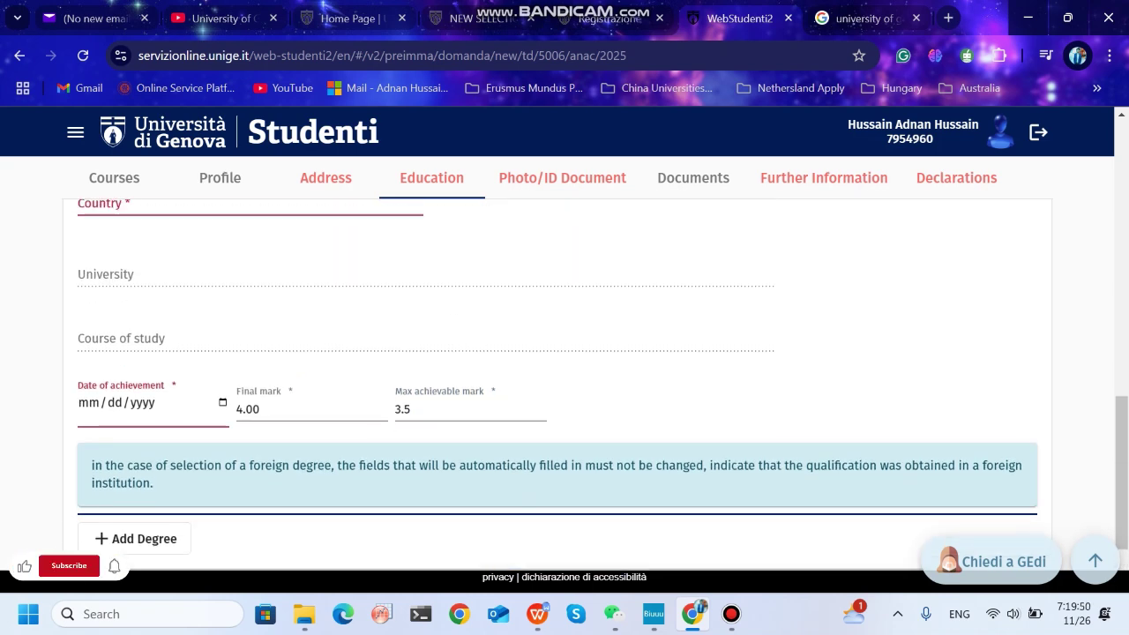
scroll(557, 380, down, 1)
scroll(557, 379, up, 3)
scroll(558, 380, up, 1)
scroll(558, 379, down, 3)
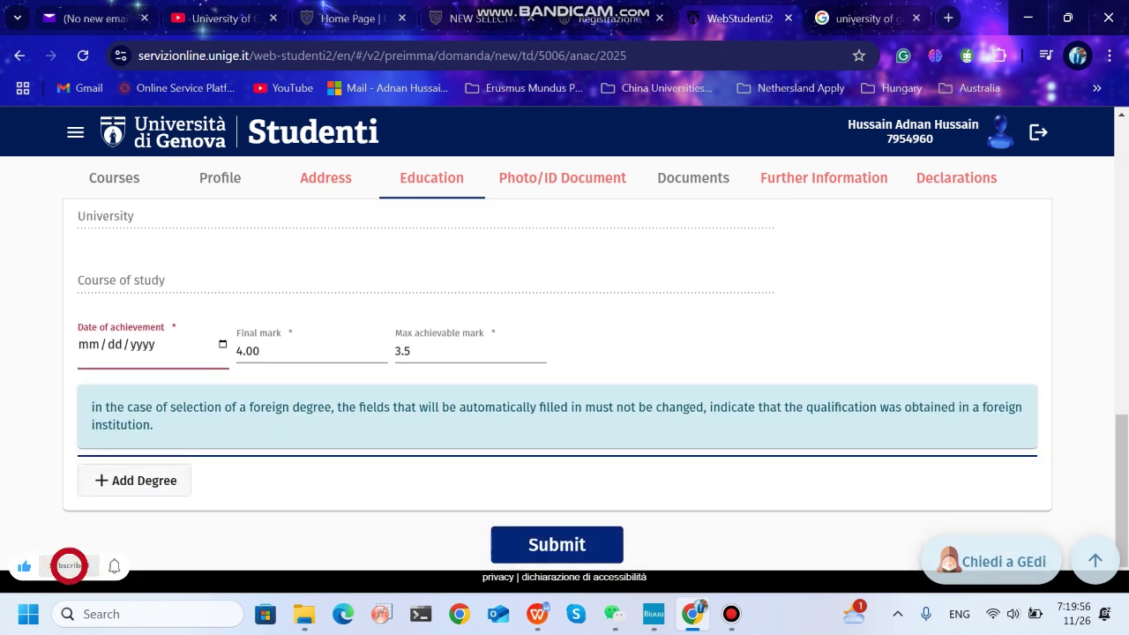
click(134, 480)
scroll(565, 388, down, 4)
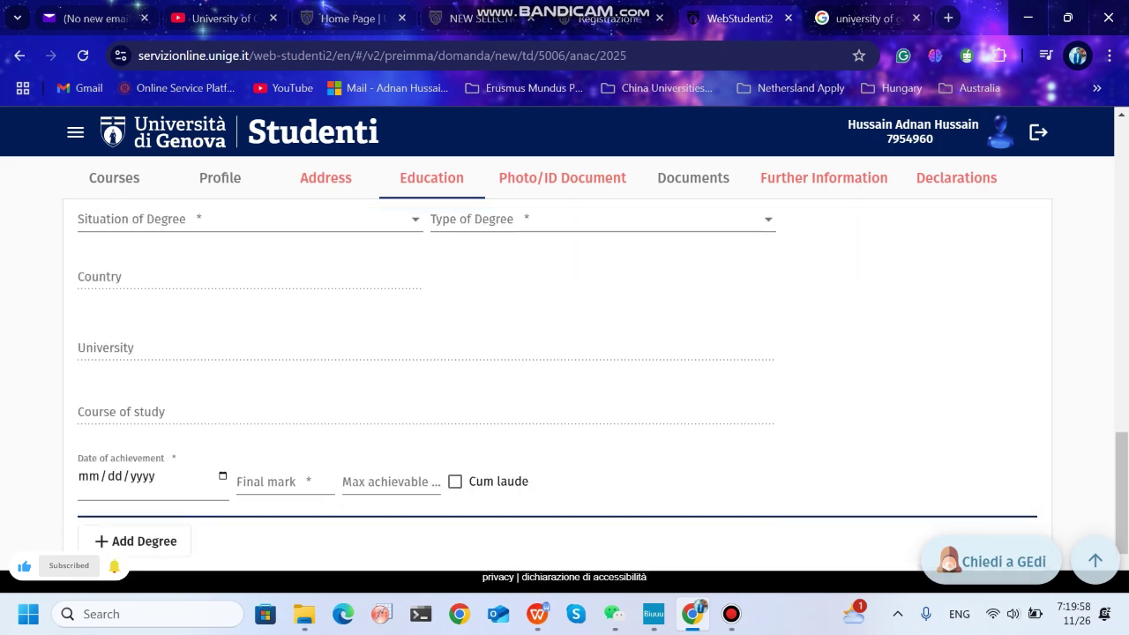
scroll(564, 389, up, 5)
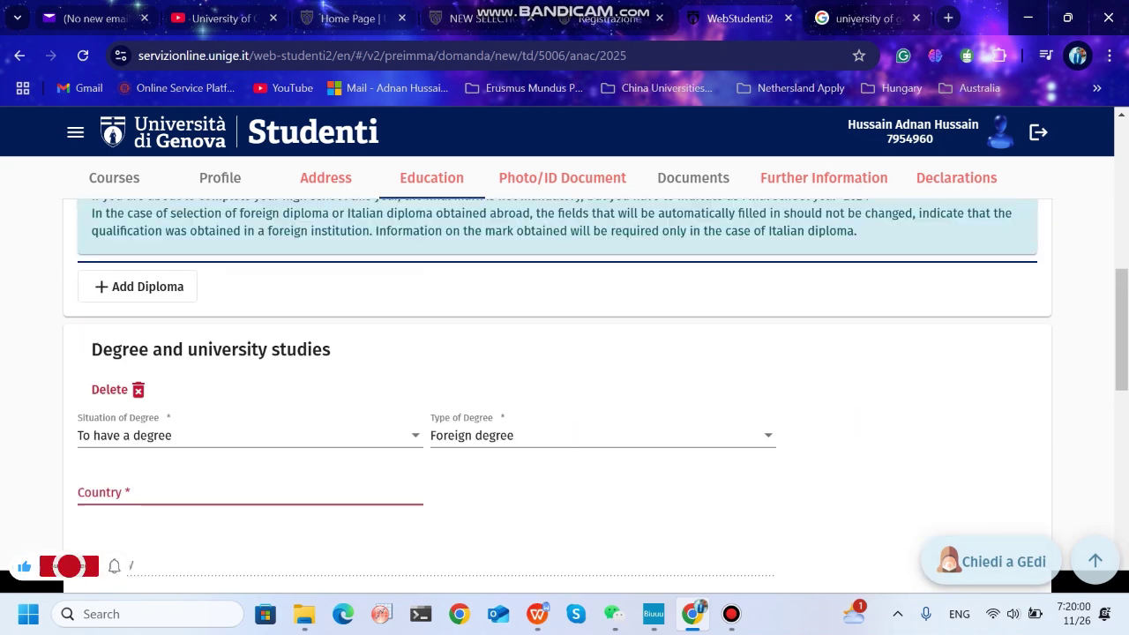
Go to the Photo/ID Document section, expand ID Document and set the ID document type to Passport.
click(563, 178)
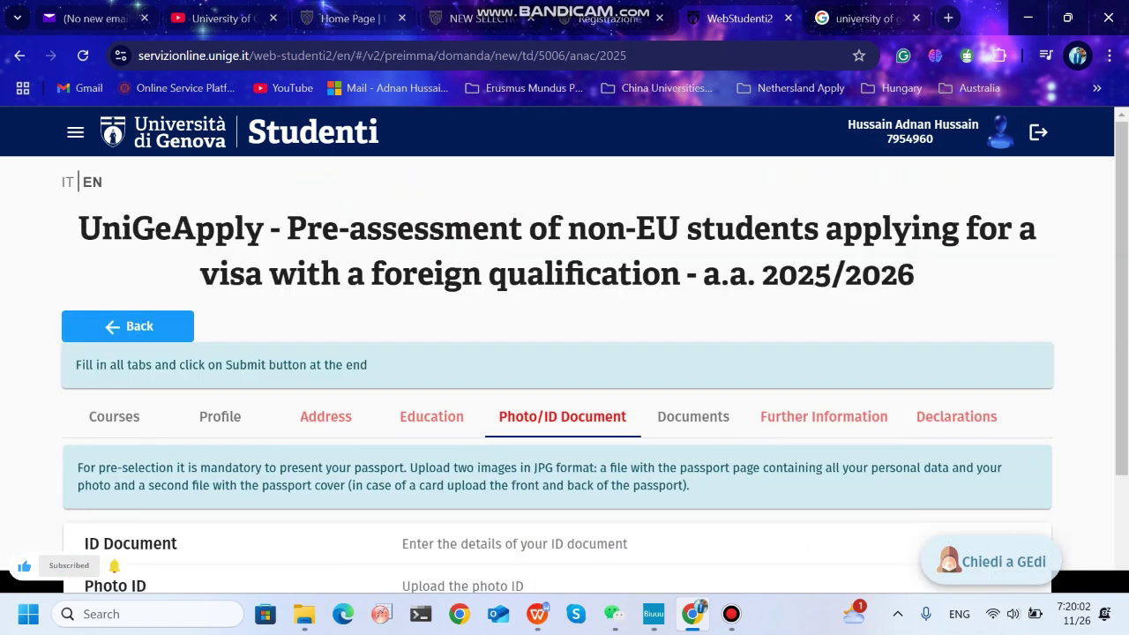
scroll(563, 388, down, 2)
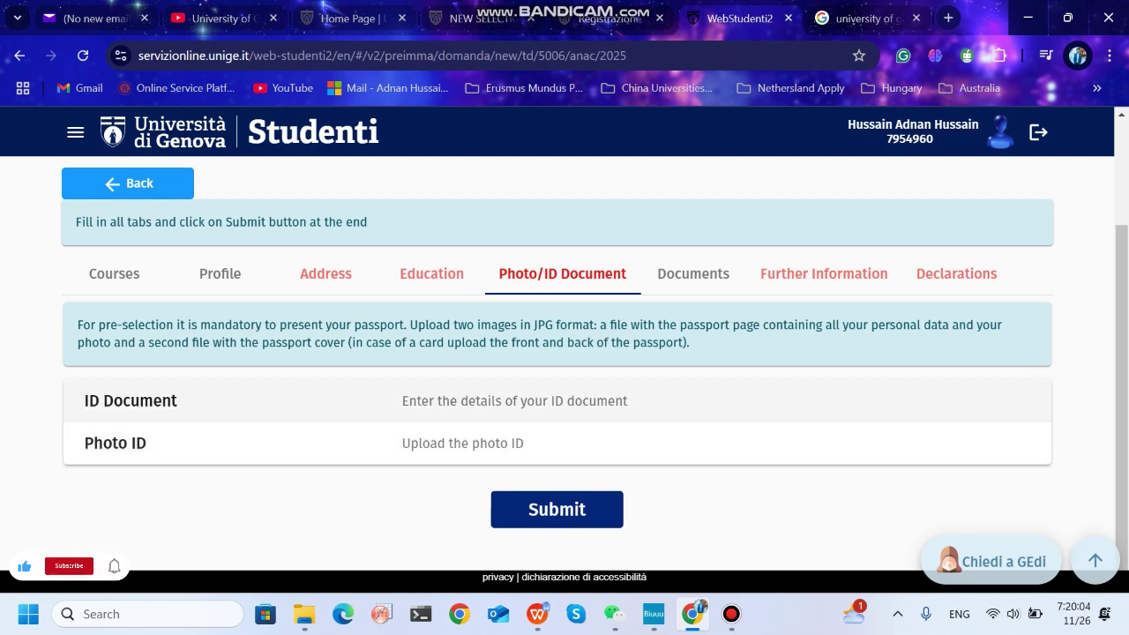
click(515, 401)
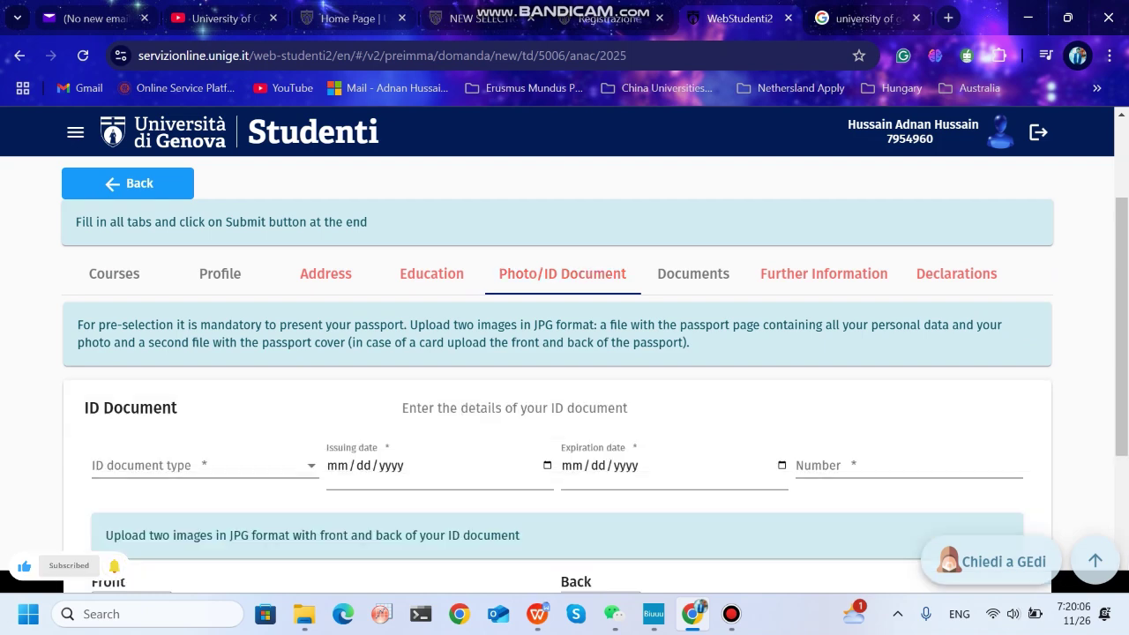
scroll(529, 401, down, 3)
click(203, 256)
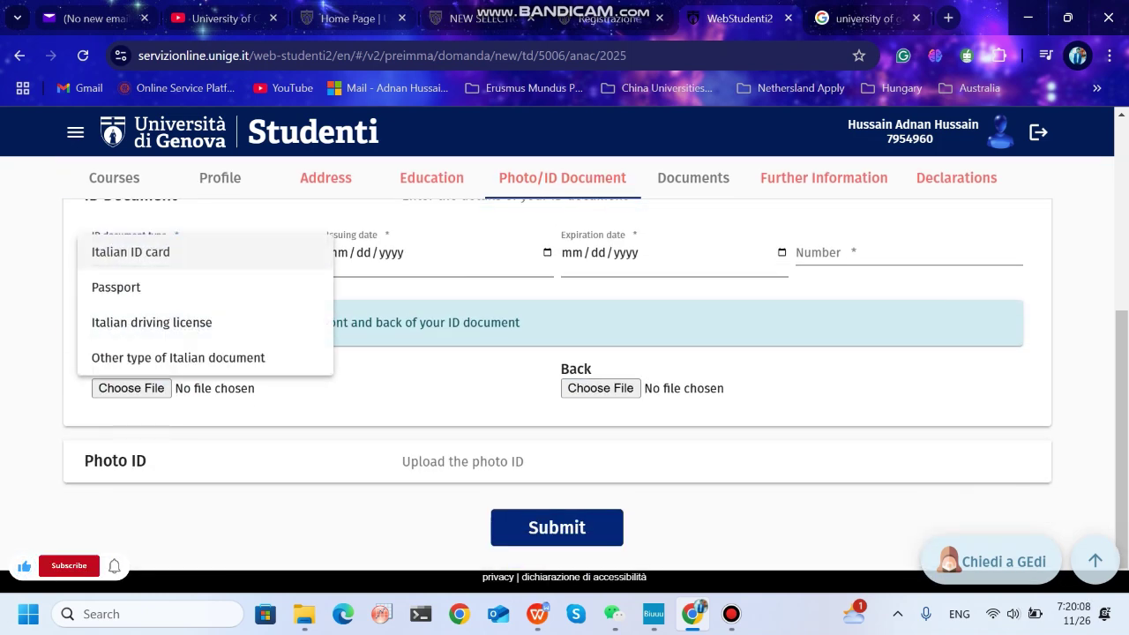
click(177, 286)
scroll(177, 286, up, 1)
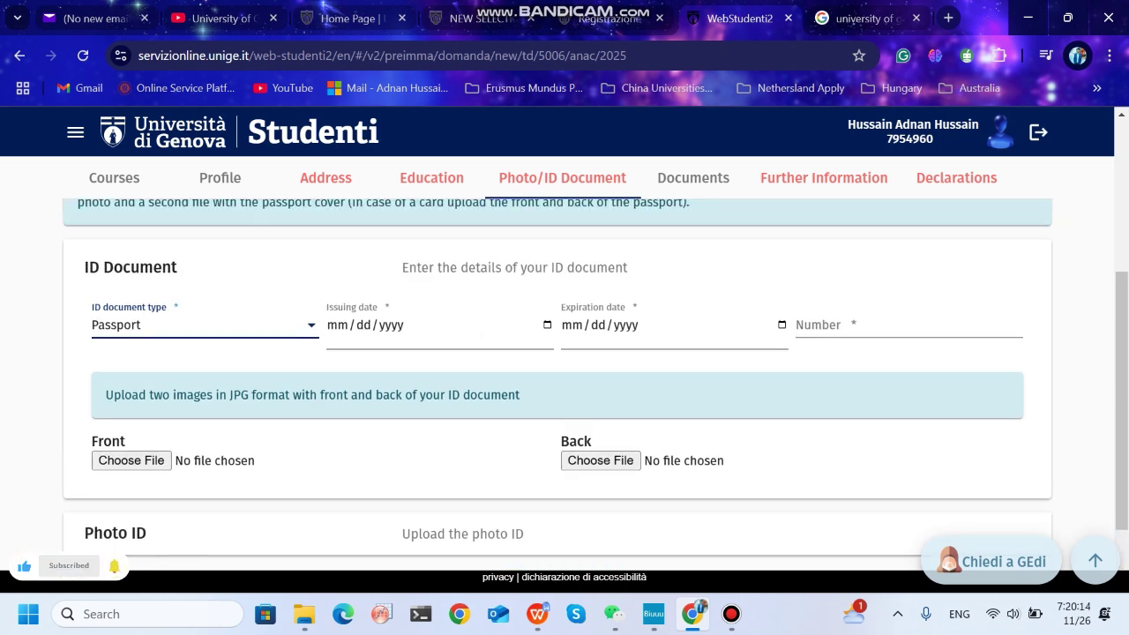
Examine the ID document's Number field and the available document types, keeping Passport selected.
click(908, 326)
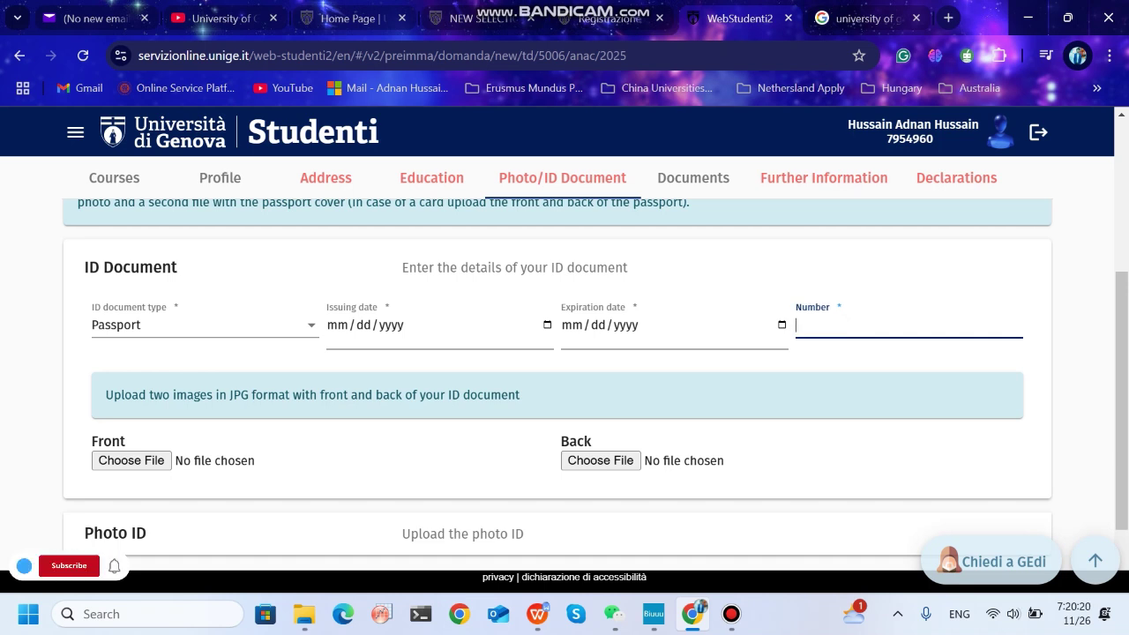
scroll(564, 388, down, 1)
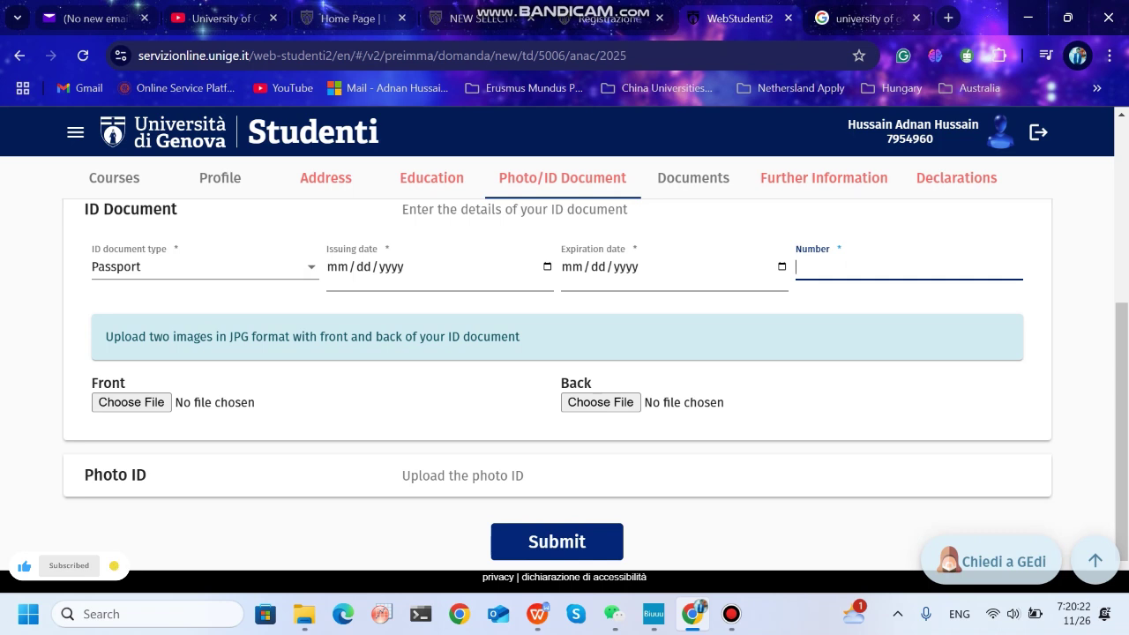
click(203, 266)
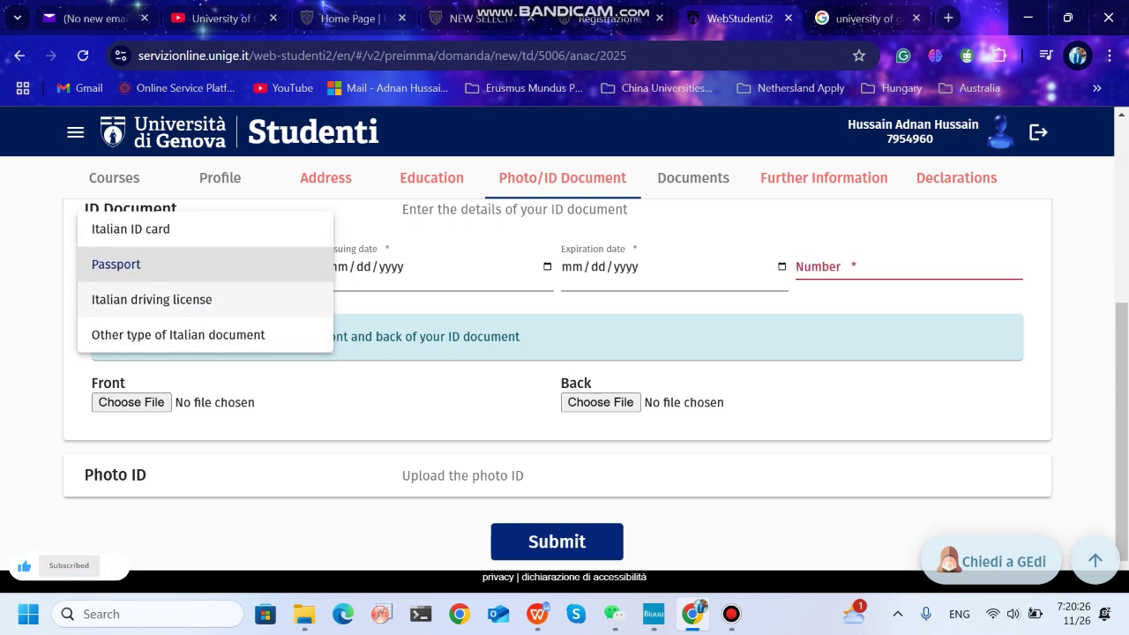
click(115, 264)
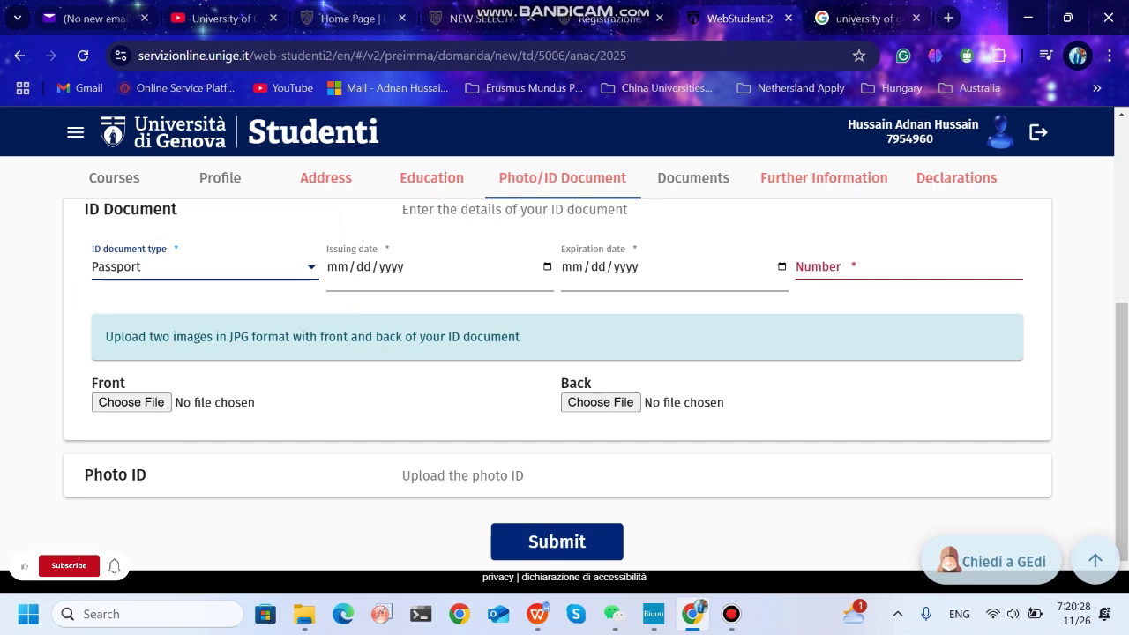
Review the front and back upload fields of the ID document and expand the Photo ID upload section.
scroll(564, 388, down, 1)
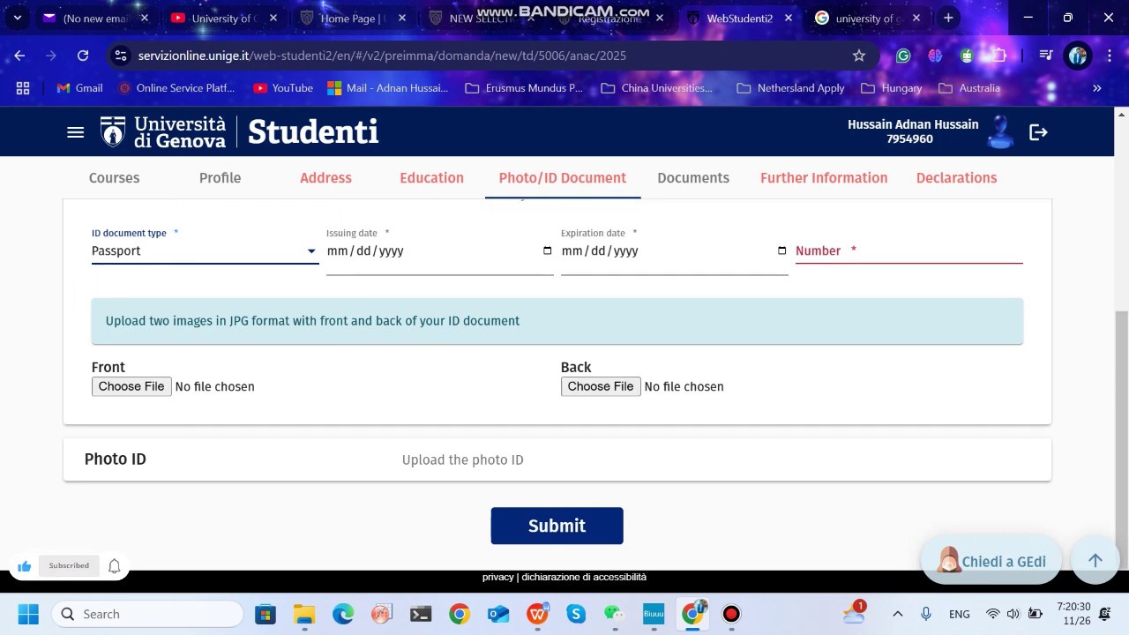
scroll(565, 388, up, 1)
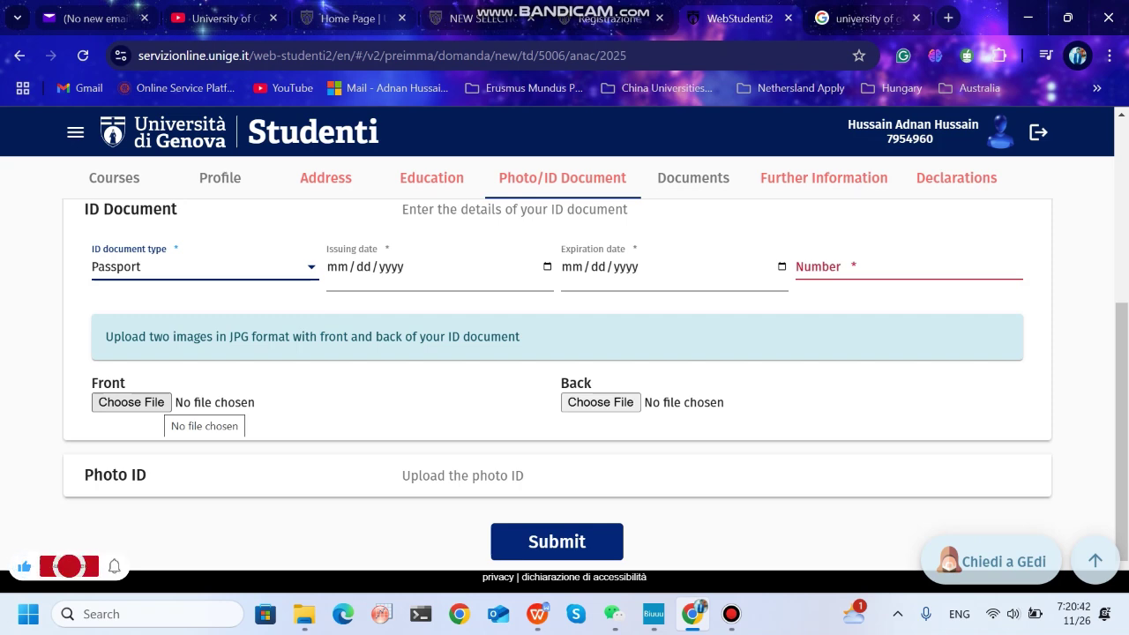
click(150, 477)
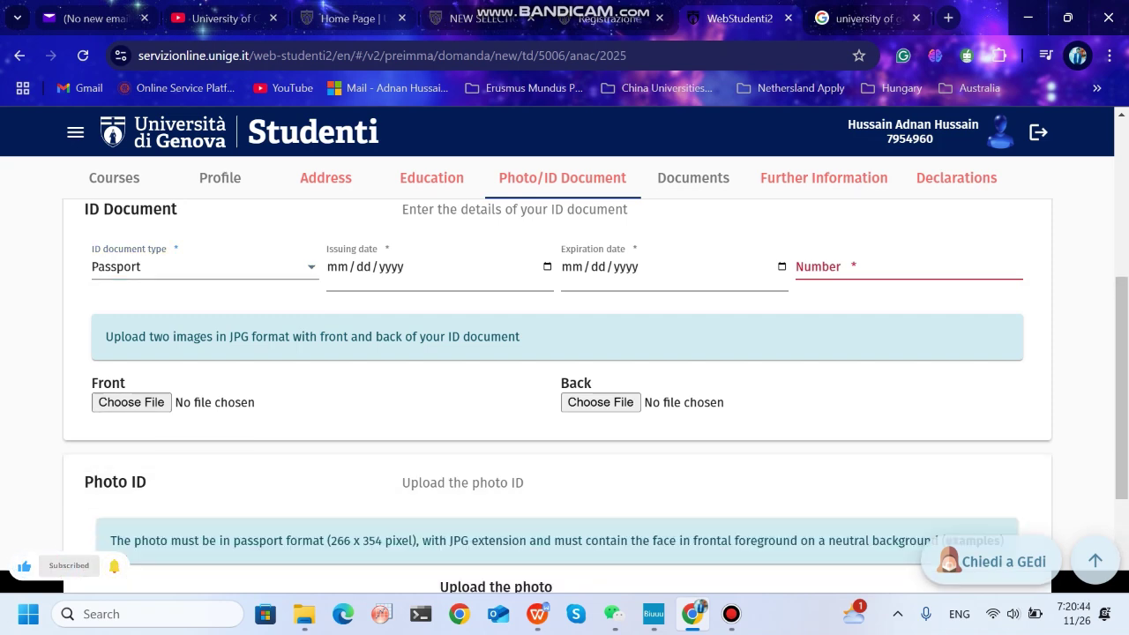
Go to the Documents section and review the upload fields for the Sustainable Polymer and Process Chemistry course, from curriculum vitae to syllabus.
scroll(565, 352, down, 2)
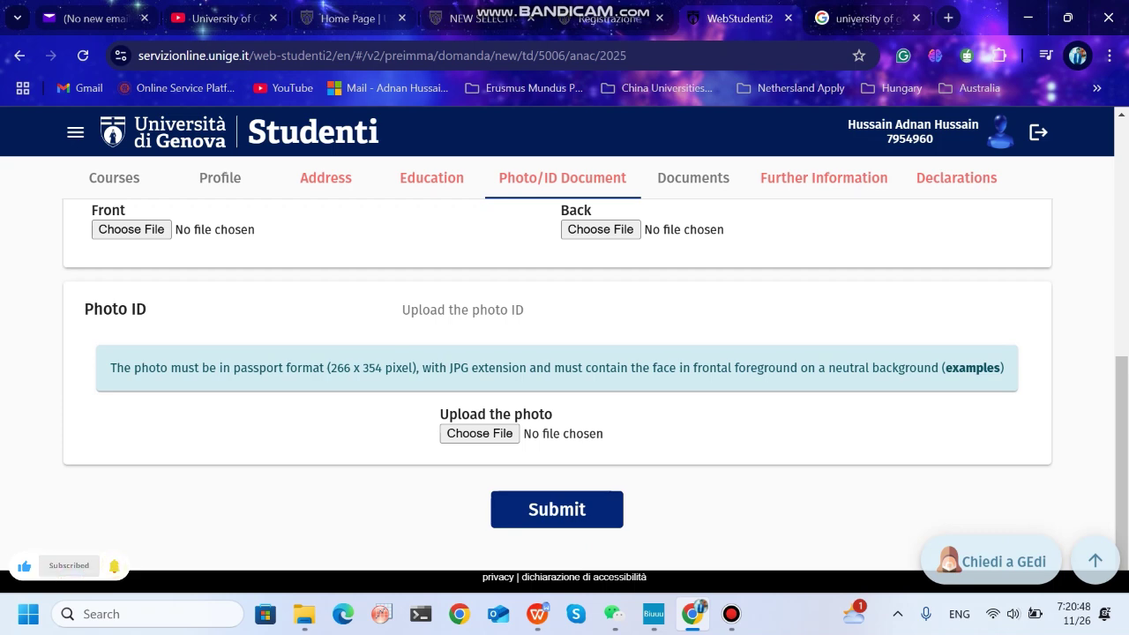
scroll(564, 388, up, 3)
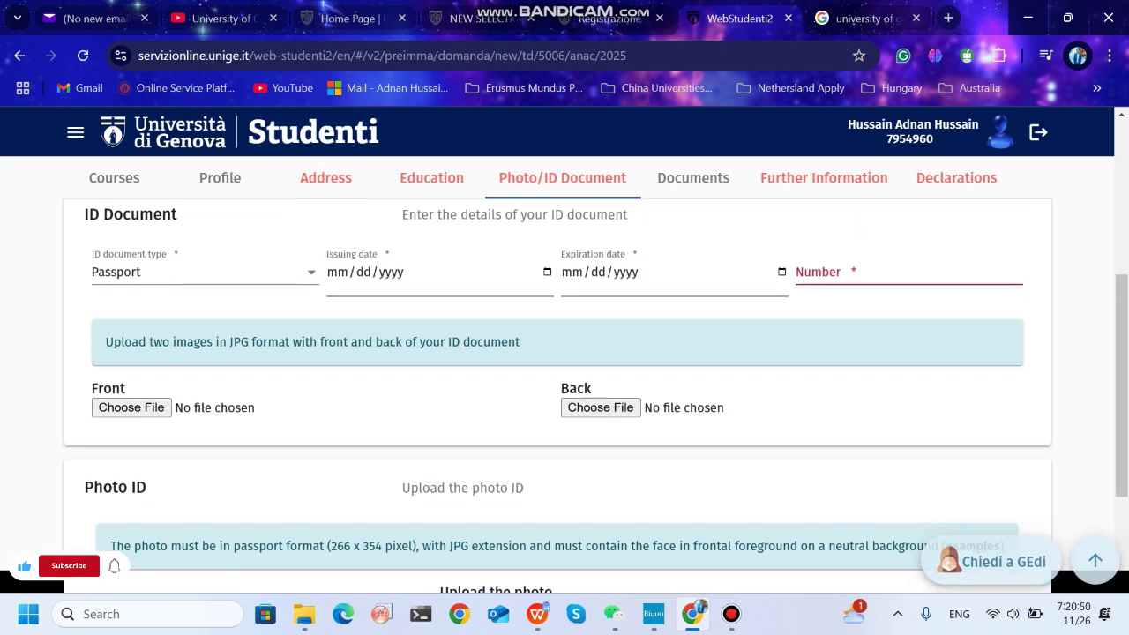
scroll(565, 353, up, 3)
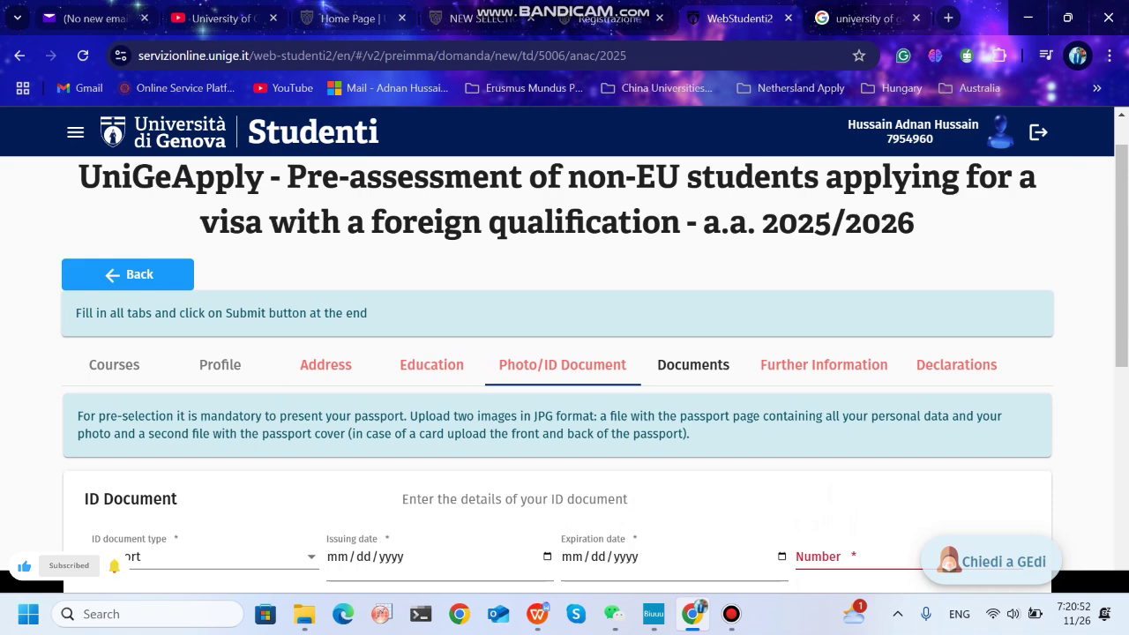
click(693, 433)
scroll(565, 388, down, 3)
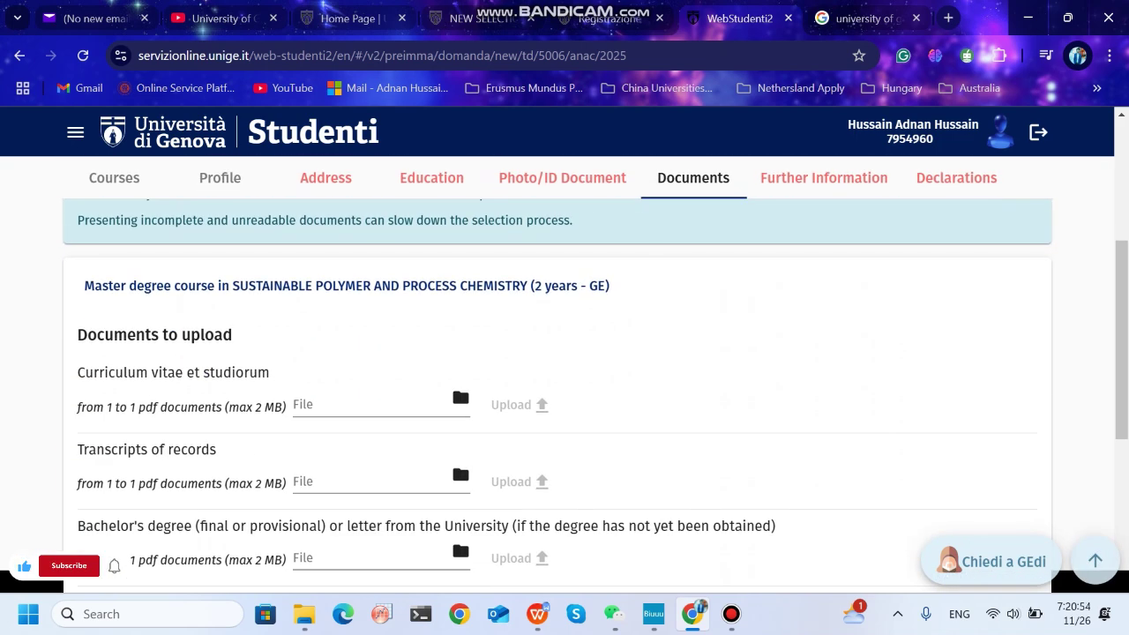
scroll(565, 389, down, 1)
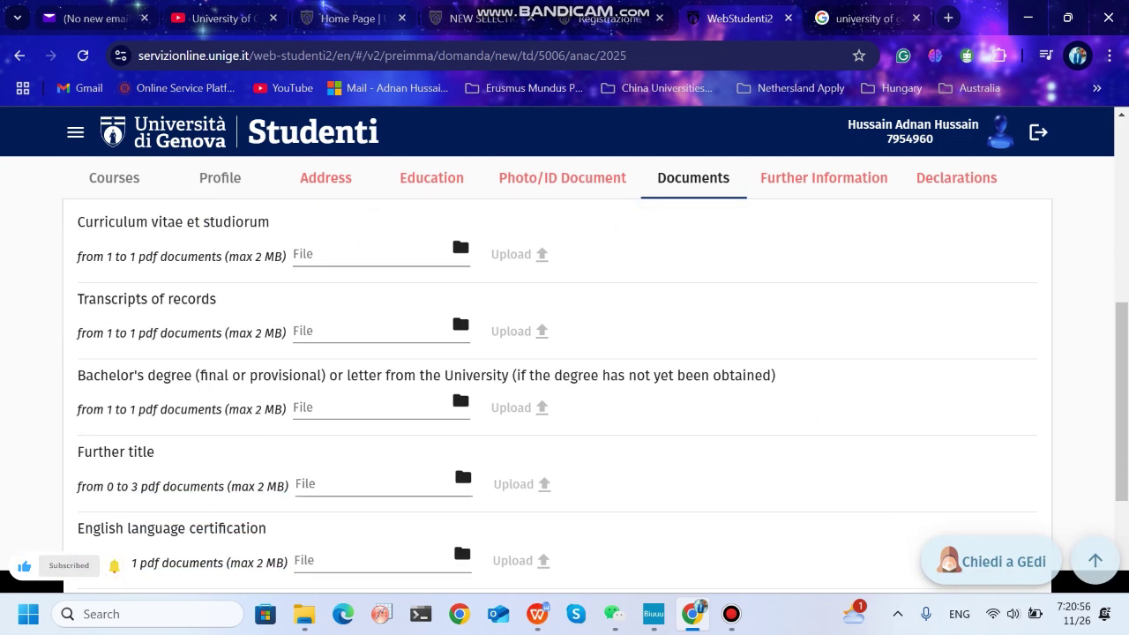
scroll(564, 397, up, 1)
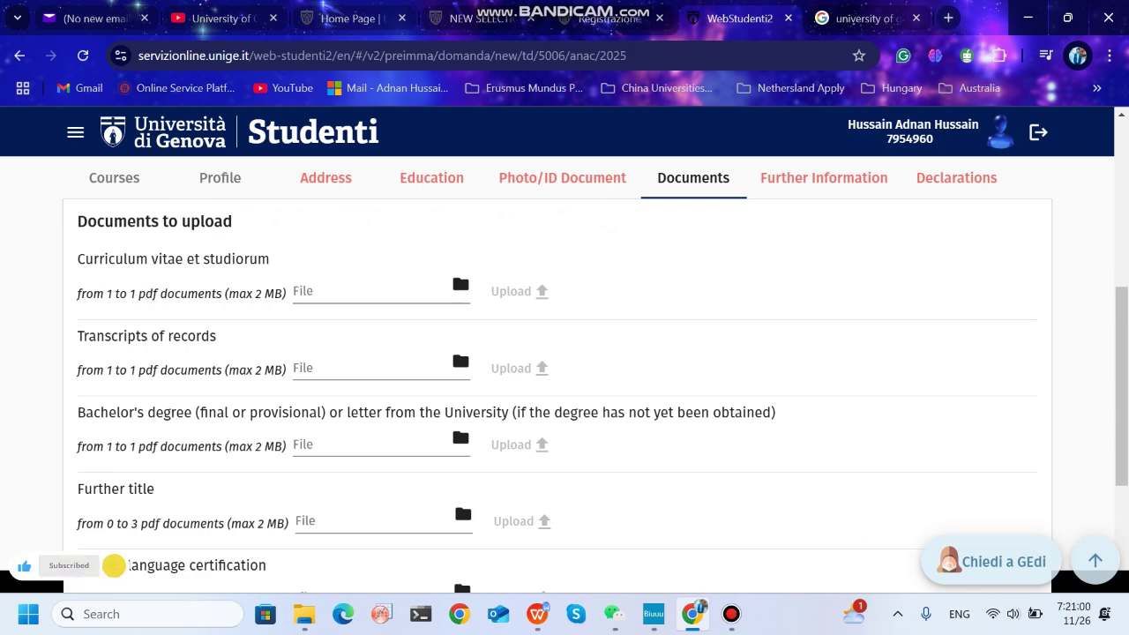
scroll(564, 397, down, 2)
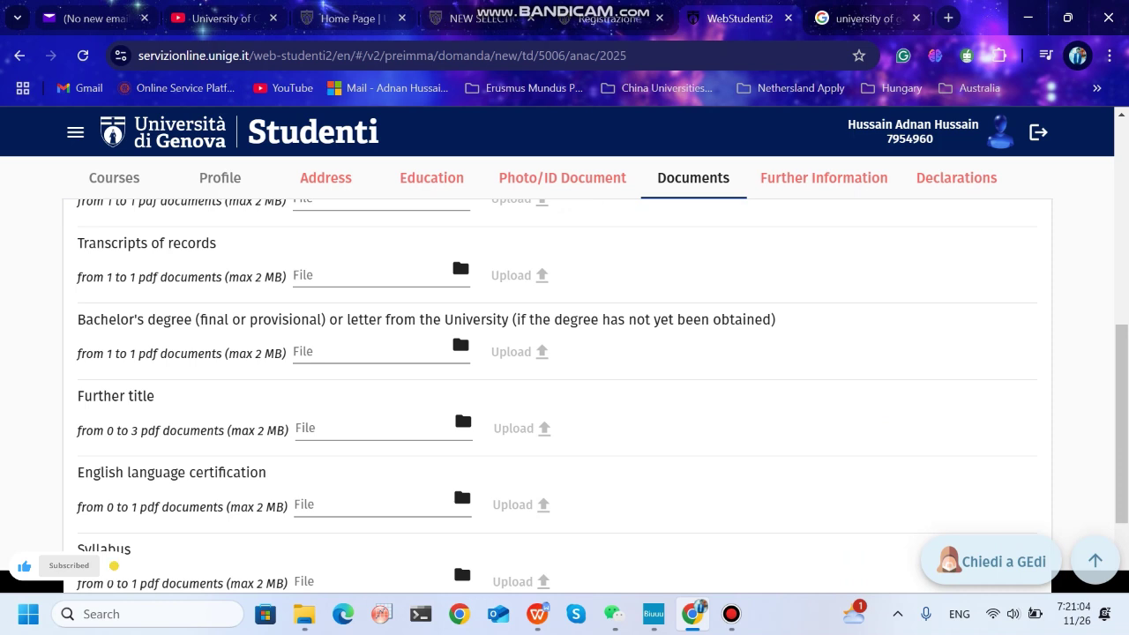
scroll(565, 370, down, 2)
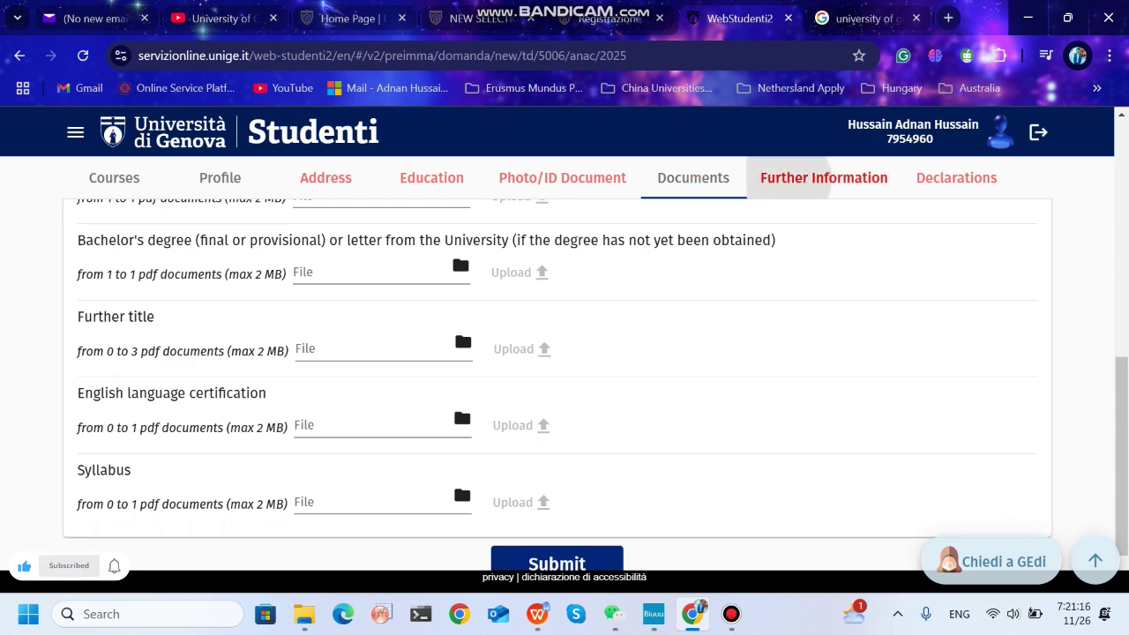
Open the Further Information section and review the Skype link, video presentation link and CGPA fields.
click(824, 177)
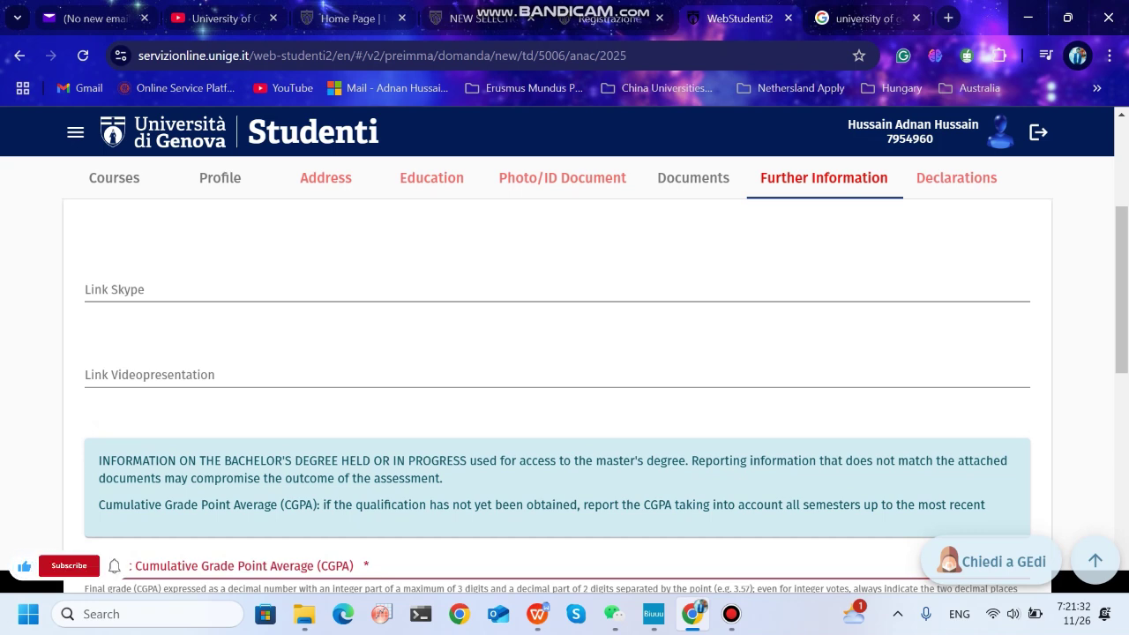
scroll(584, 400, down, 1)
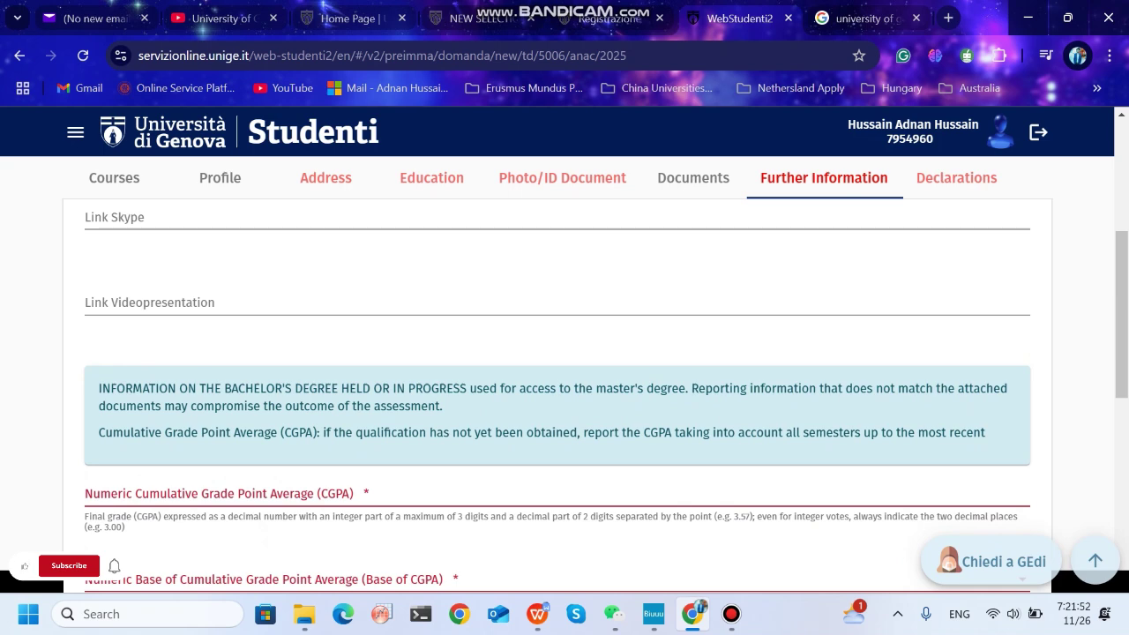
scroll(565, 371, down, 2)
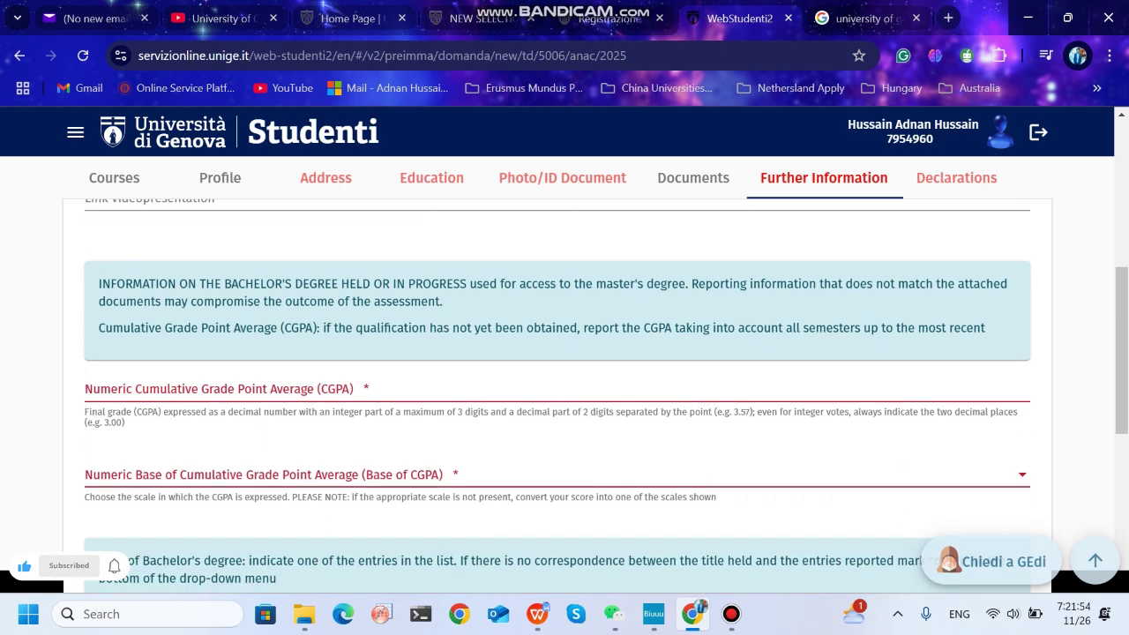
scroll(564, 397, down, 2)
click(264, 284)
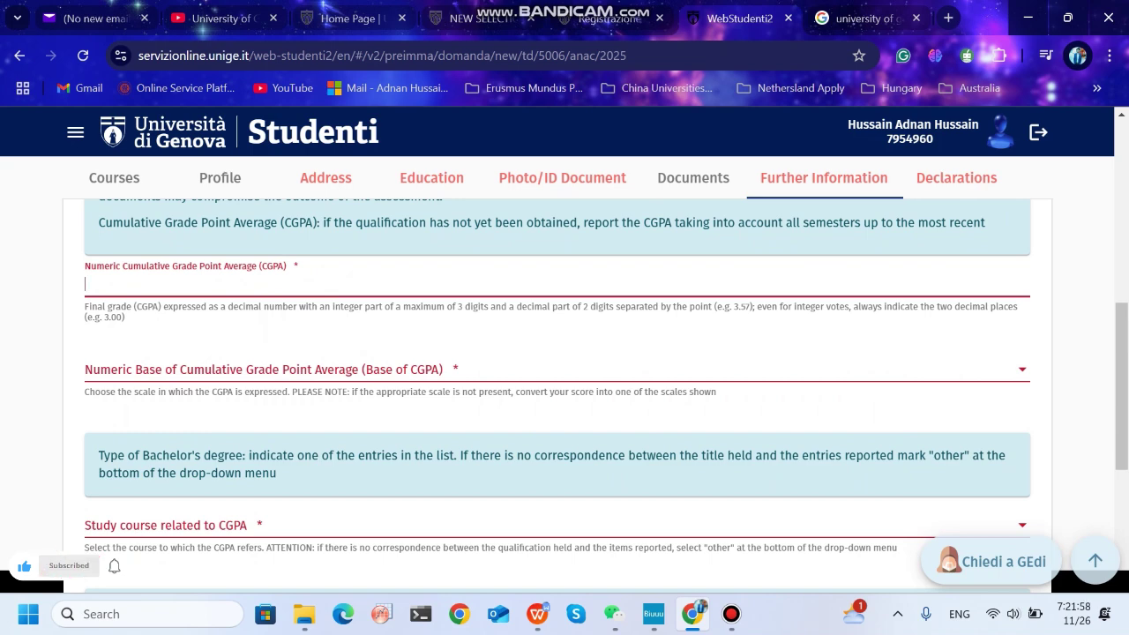
scroll(564, 397, up, 1)
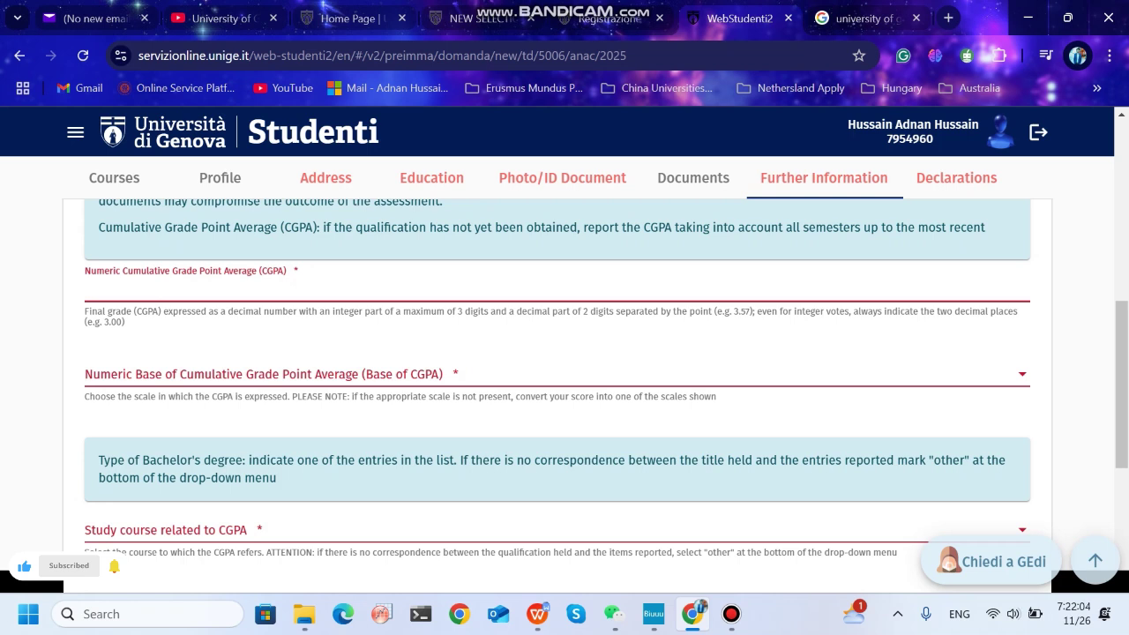
text(3)
key(BackSpace)
key(BackSpace)
Set the numeric base of the CGPA to 0 - 4 and enter 3.5 as the numeric CGPA.
click(557, 375)
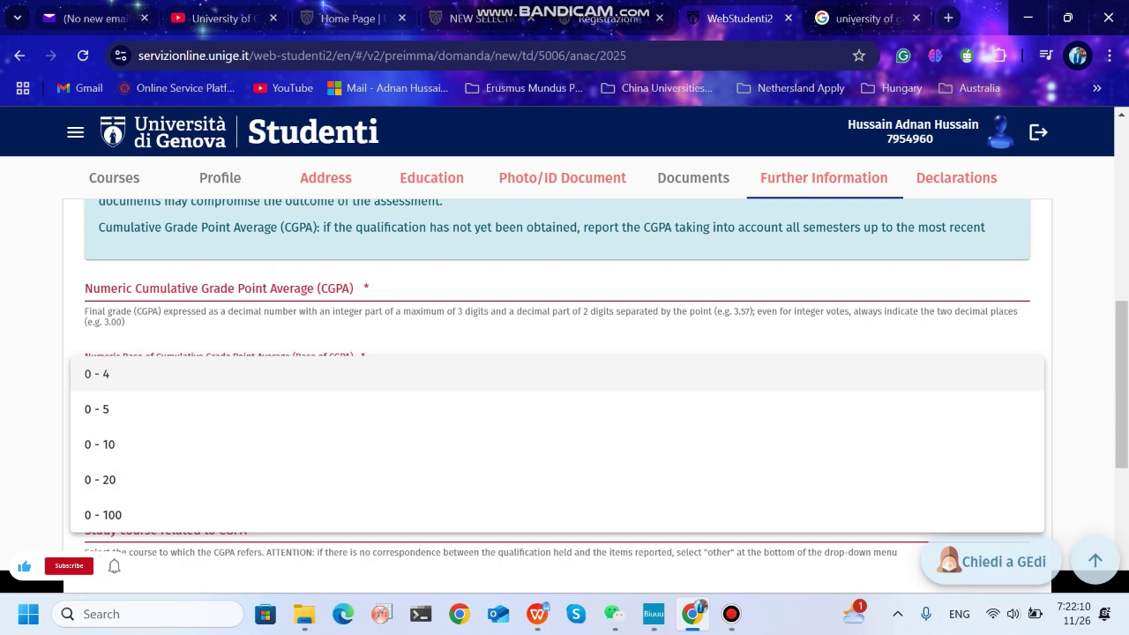
click(557, 374)
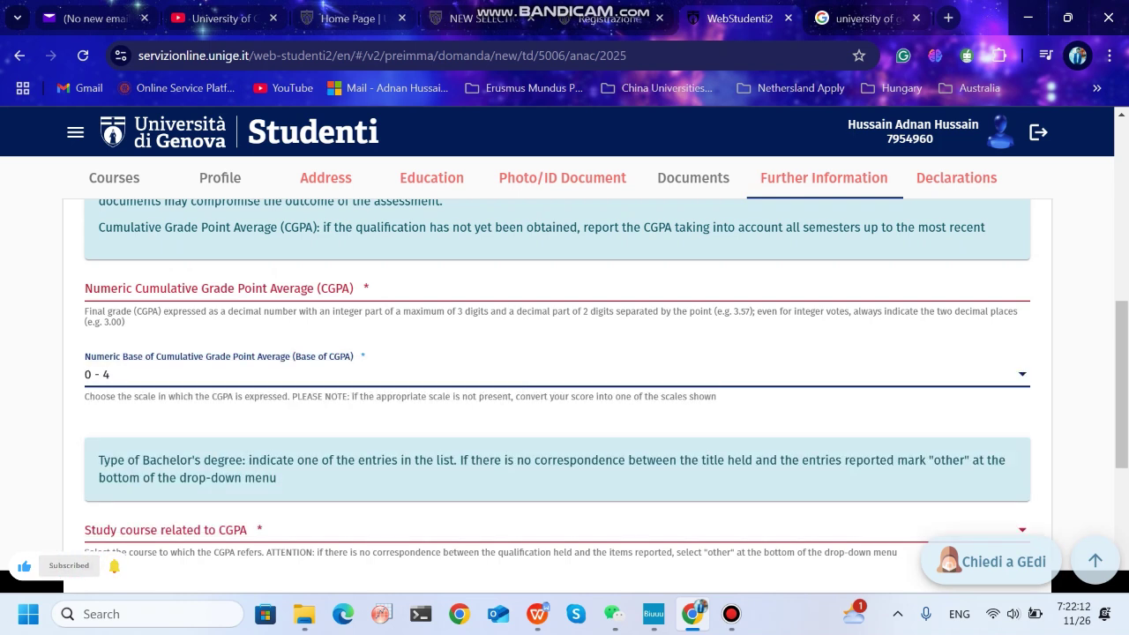
click(88, 289)
text(3.5)
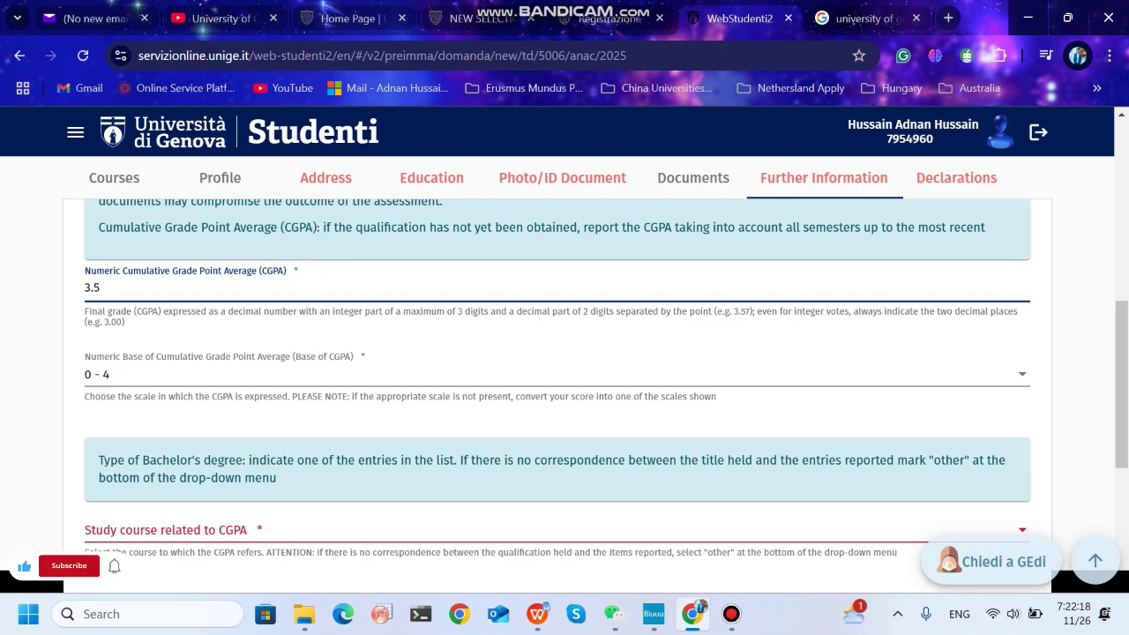
Look through the study courses related to the CGPA and select "other" as the type of bachelor's degree.
click(557, 531)
scroll(558, 435, down, 7)
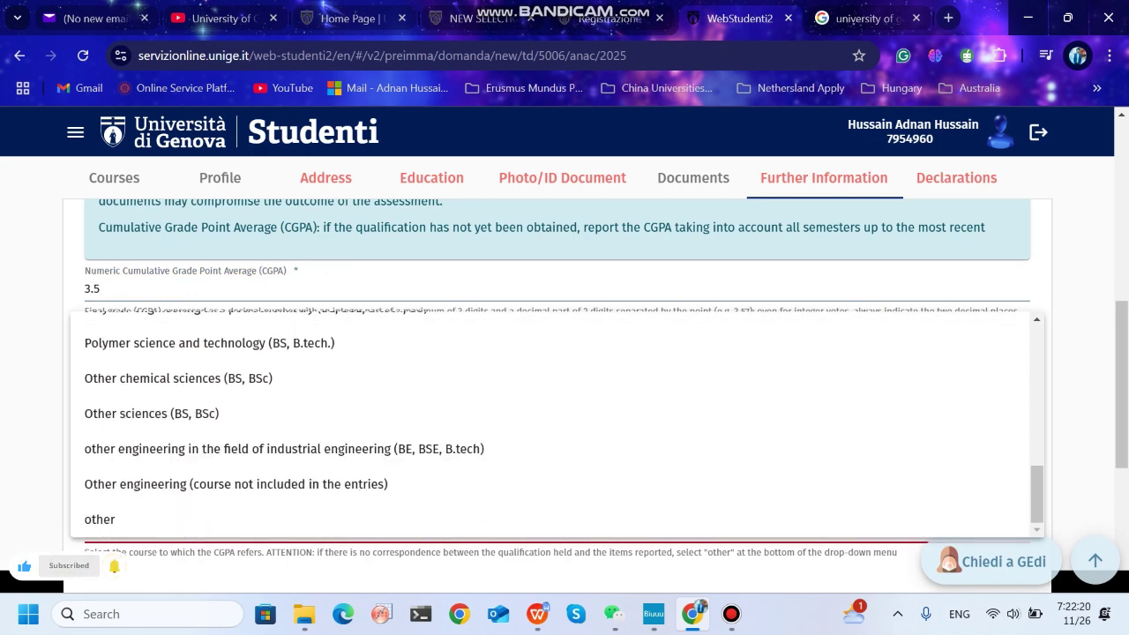
scroll(558, 423, up, 10)
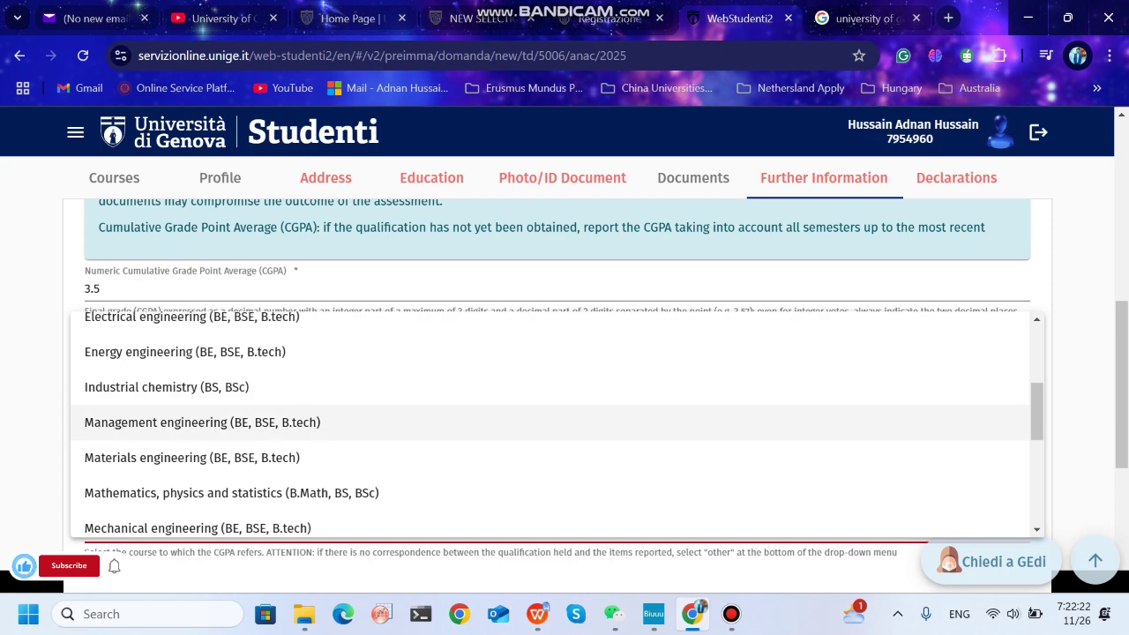
scroll(558, 424, up, 3)
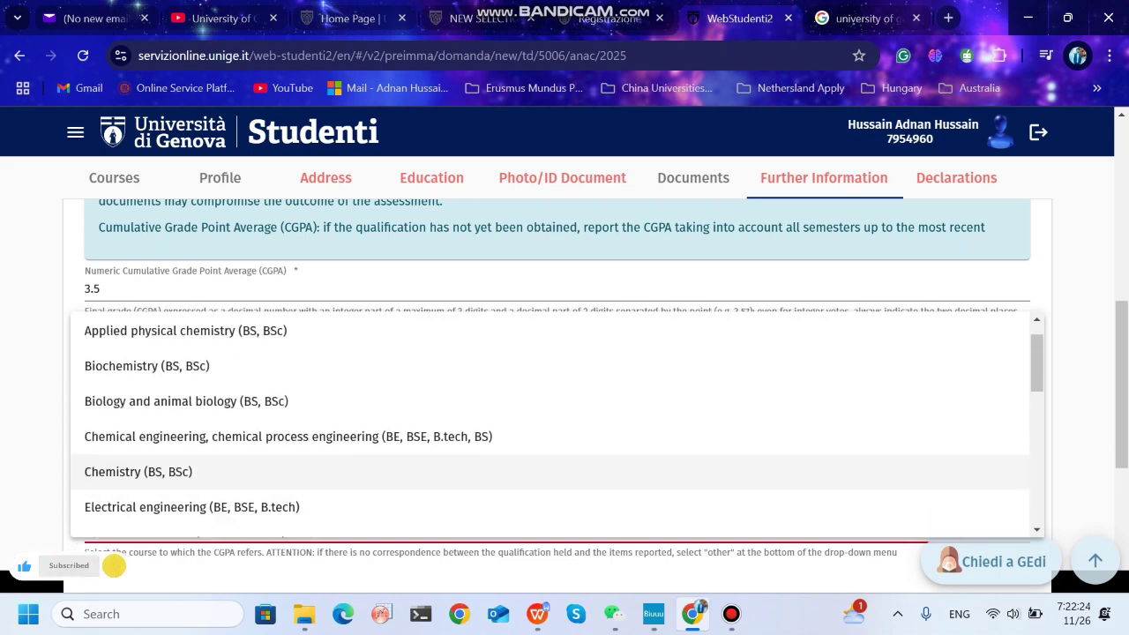
scroll(558, 423, down, 4)
scroll(558, 424, up, 5)
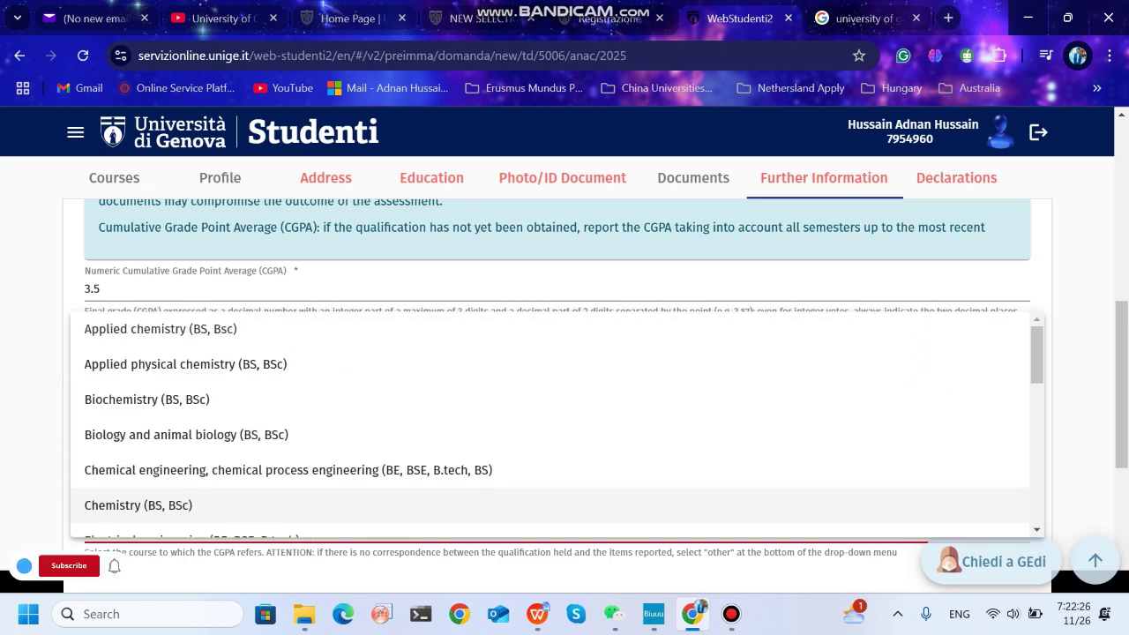
scroll(557, 423, down, 10)
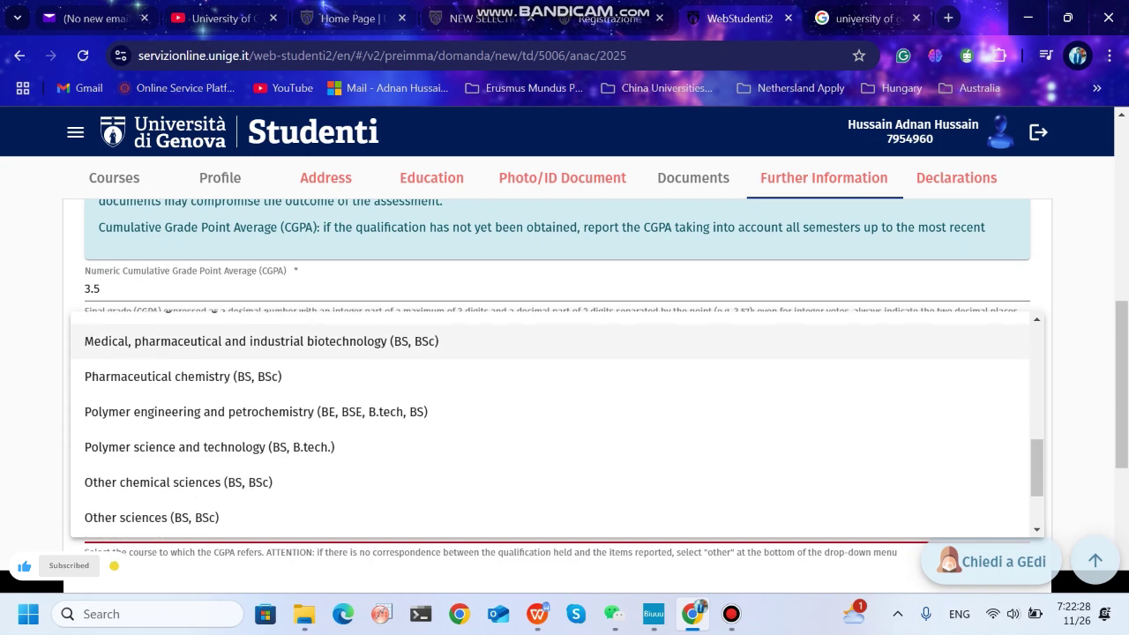
scroll(557, 415, down, 1)
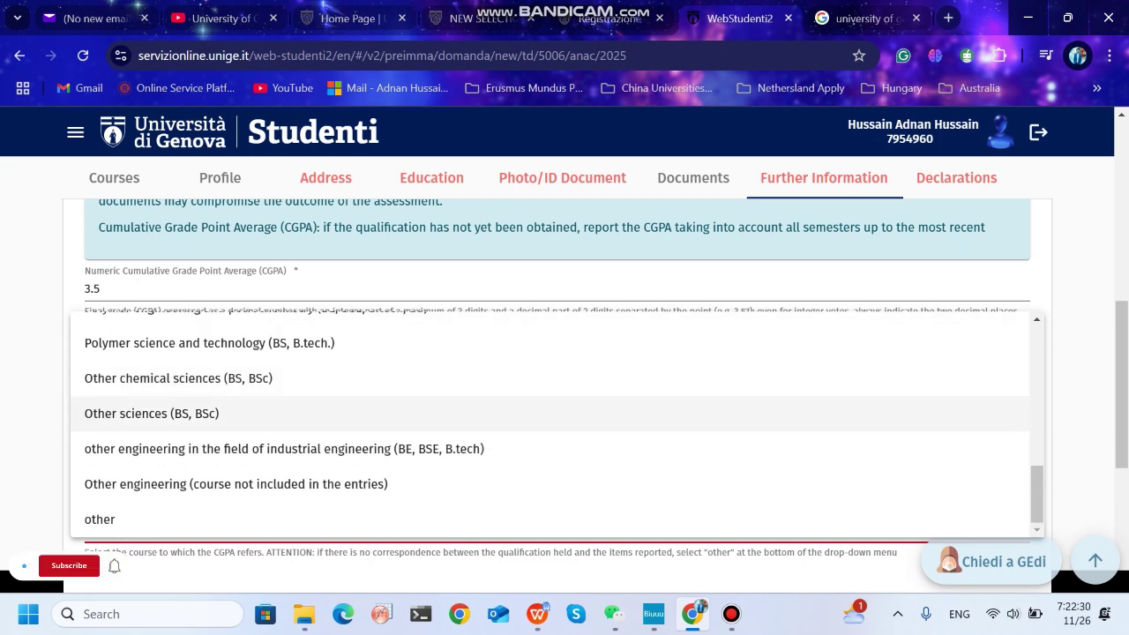
scroll(557, 415, up, 8)
scroll(558, 414, down, 8)
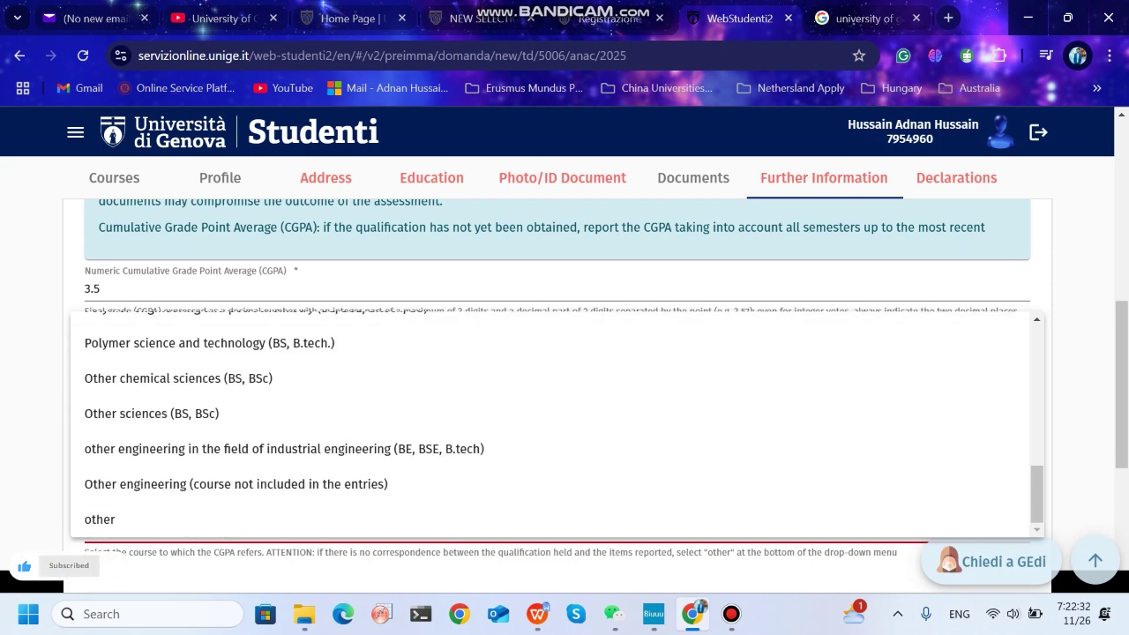
click(264, 519)
In the Declarations section, accept the personal data regulations and agree to data processing under the privacy policy.
scroll(558, 415, down, 1)
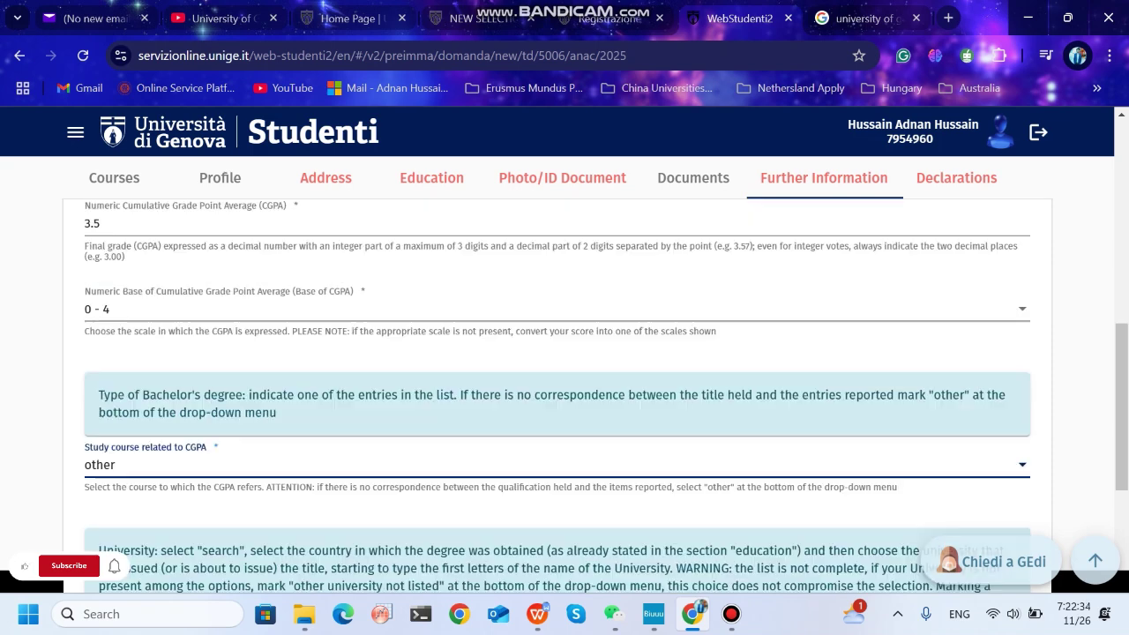
scroll(557, 397, down, 4)
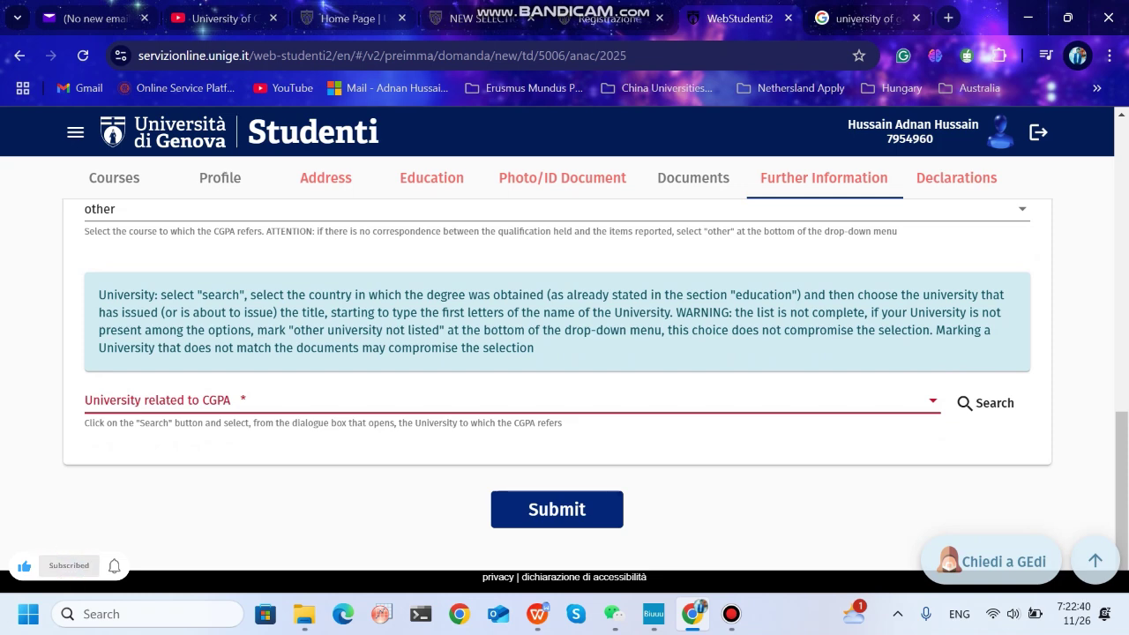
scroll(558, 379, up, 10)
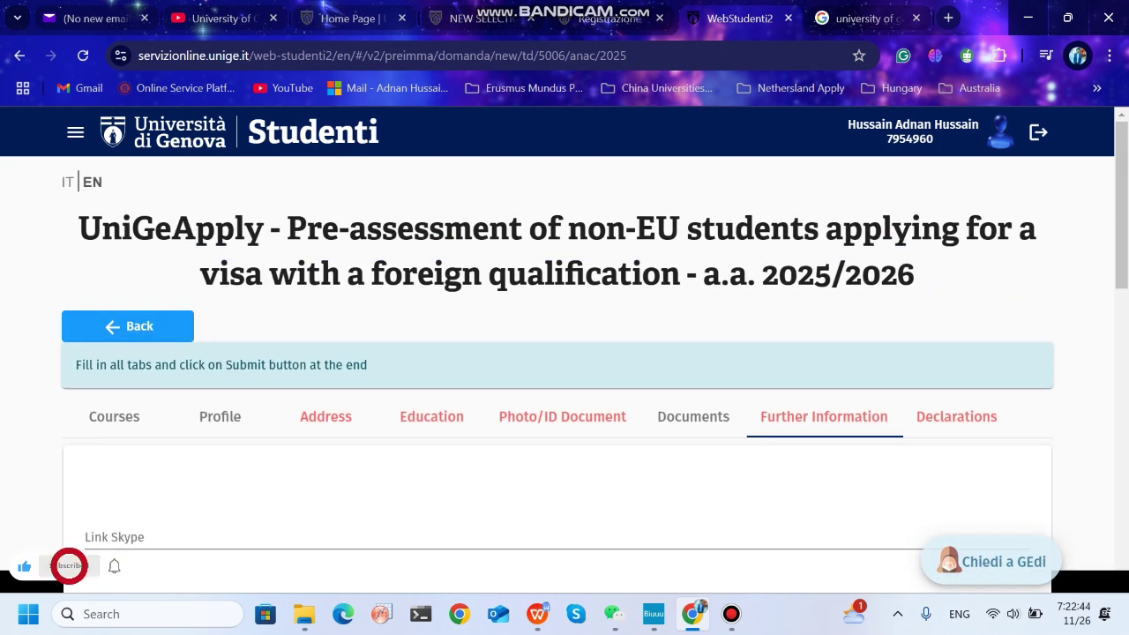
click(956, 417)
scroll(557, 379, down, 2)
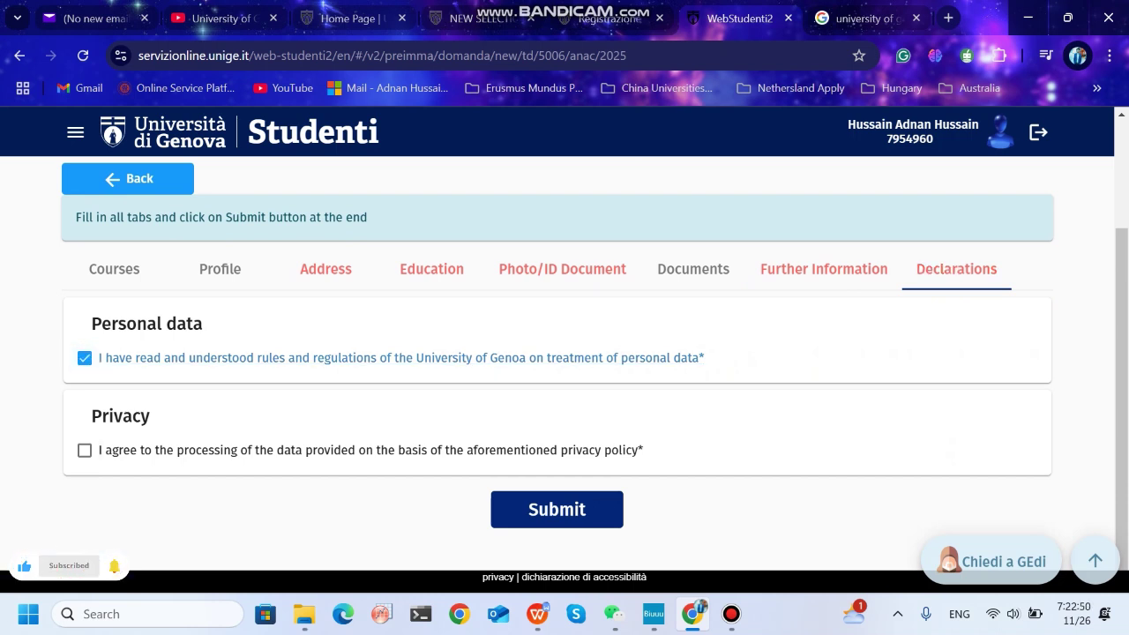
click(85, 450)
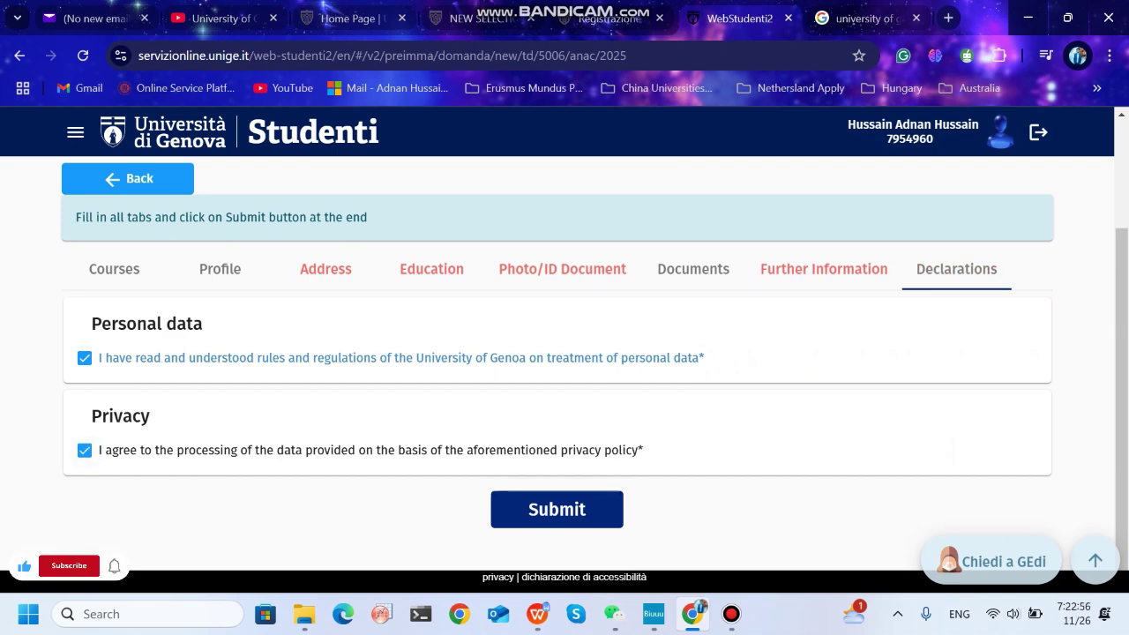
Return to the Courses section, collapse the Mathematical, Physical and Natural Sciences area and review the list of course areas.
scroll(397, 358, up, 2)
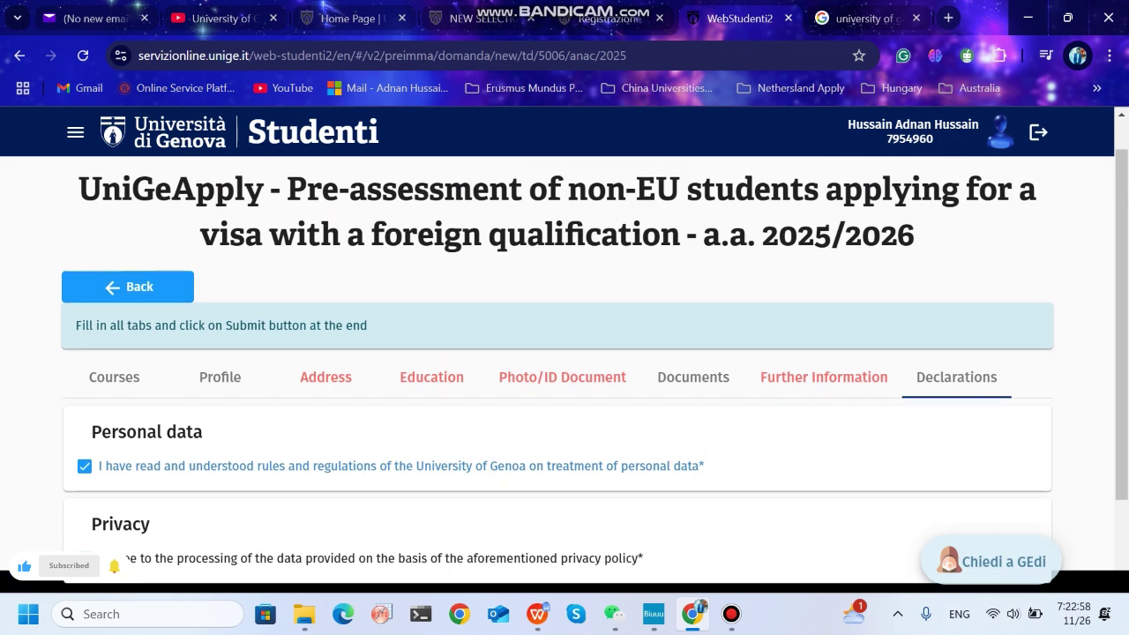
scroll(565, 365, up, 1)
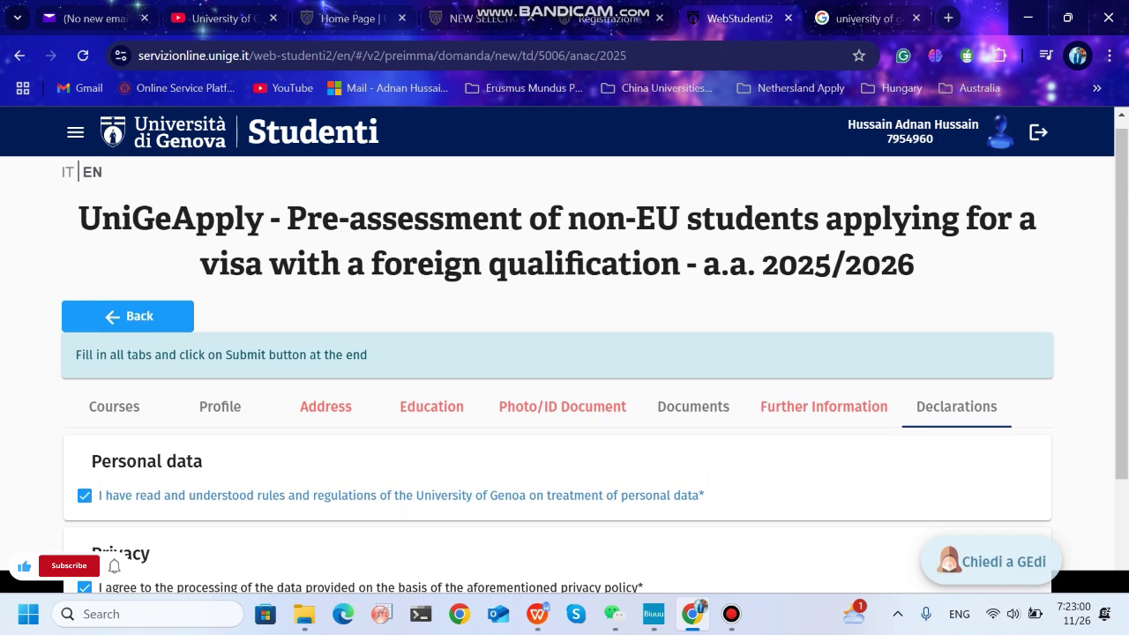
scroll(565, 357, down, 1)
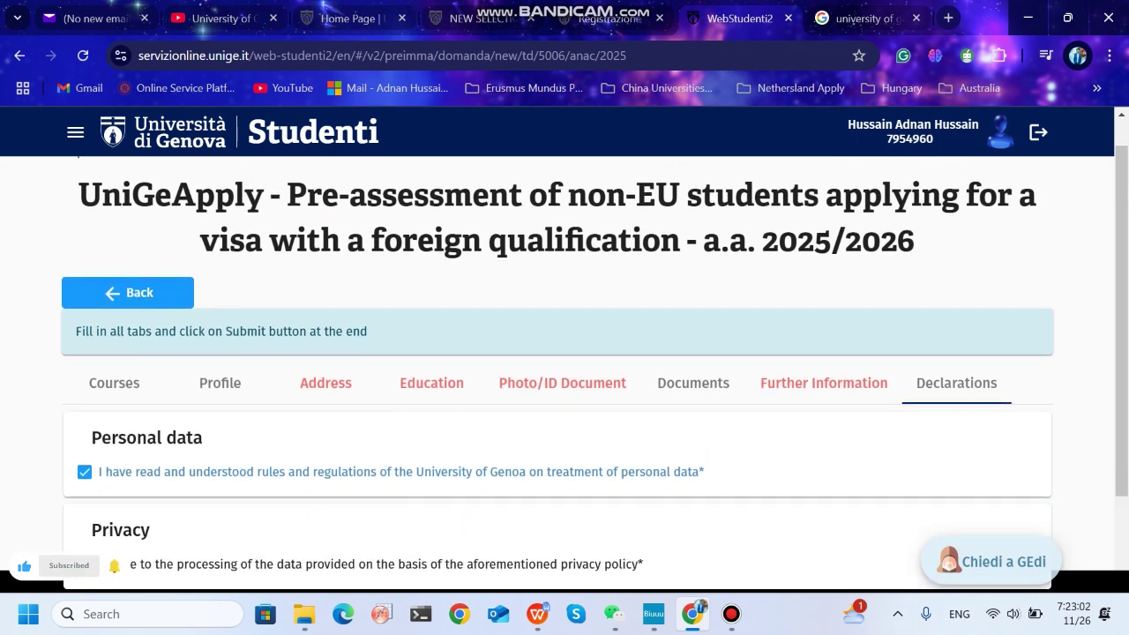
scroll(565, 358, down, 3)
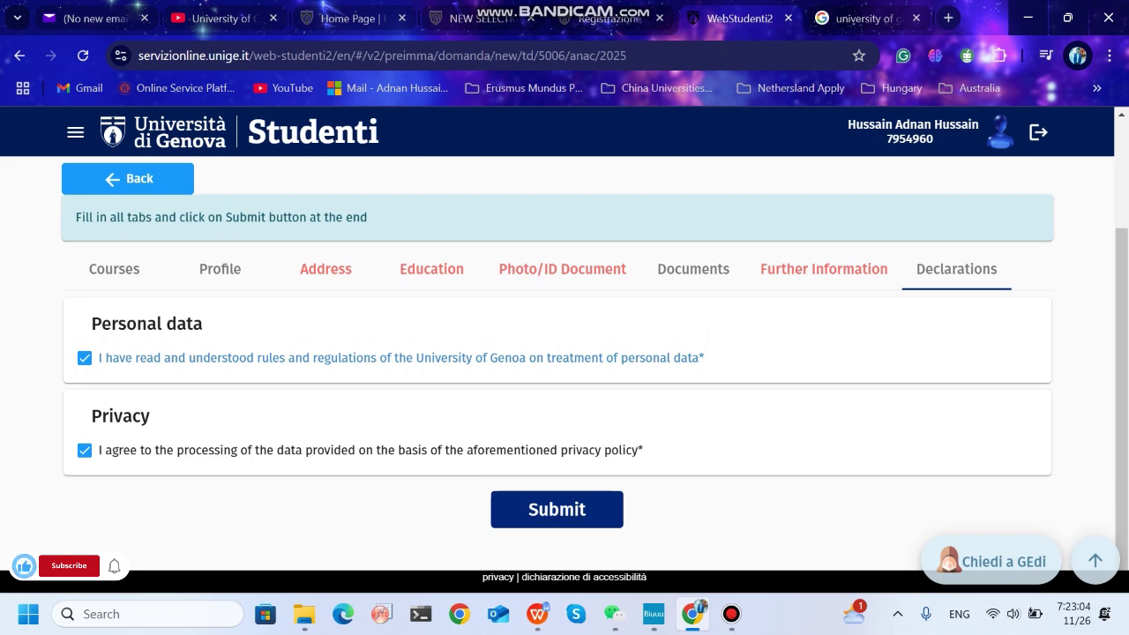
click(114, 269)
scroll(558, 375, down, 4)
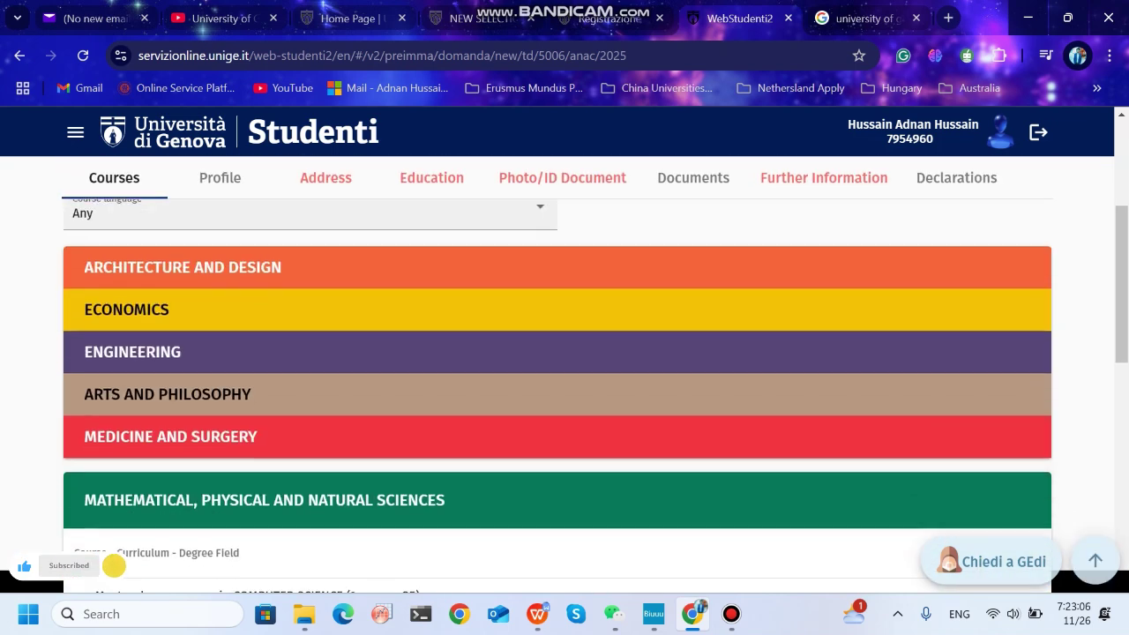
scroll(557, 375, down, 3)
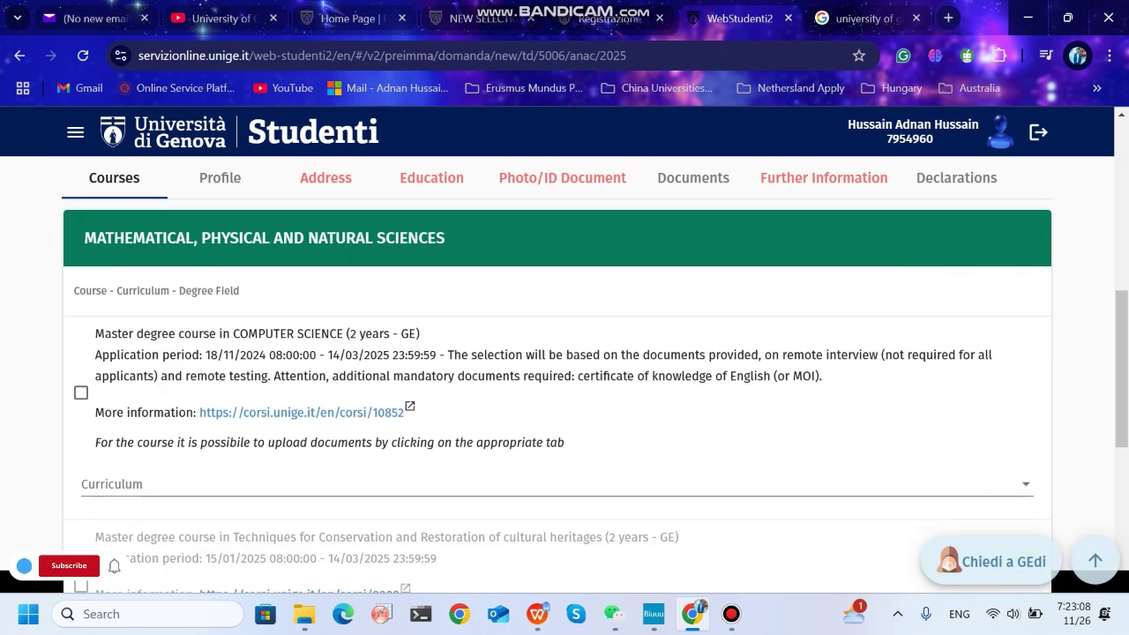
click(265, 238)
scroll(558, 375, up, 4)
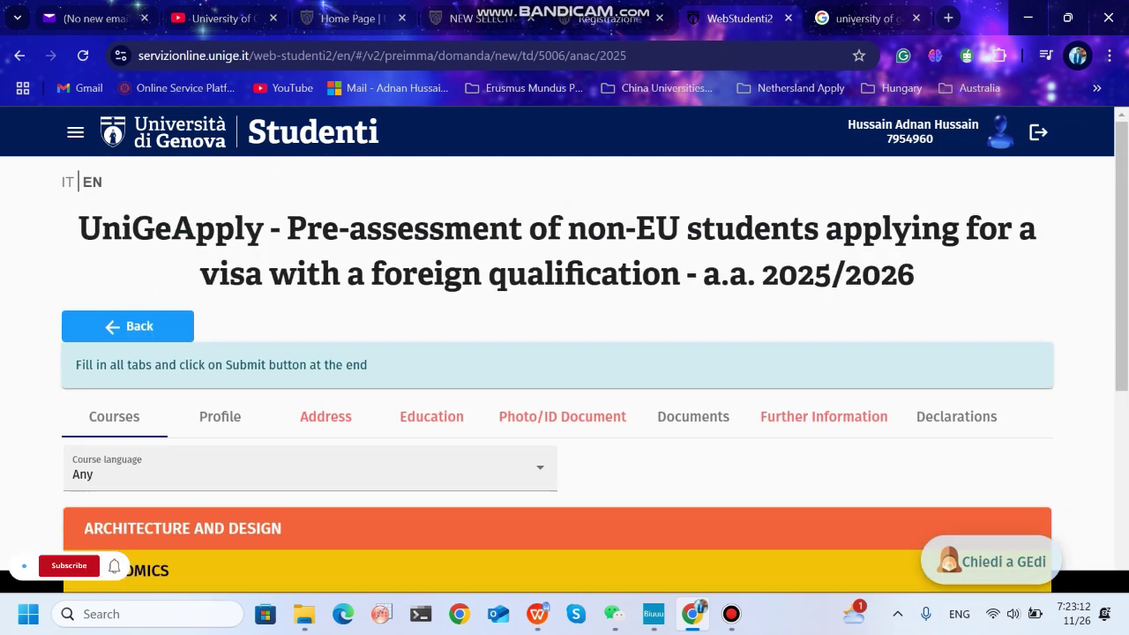
scroll(558, 375, down, 4)
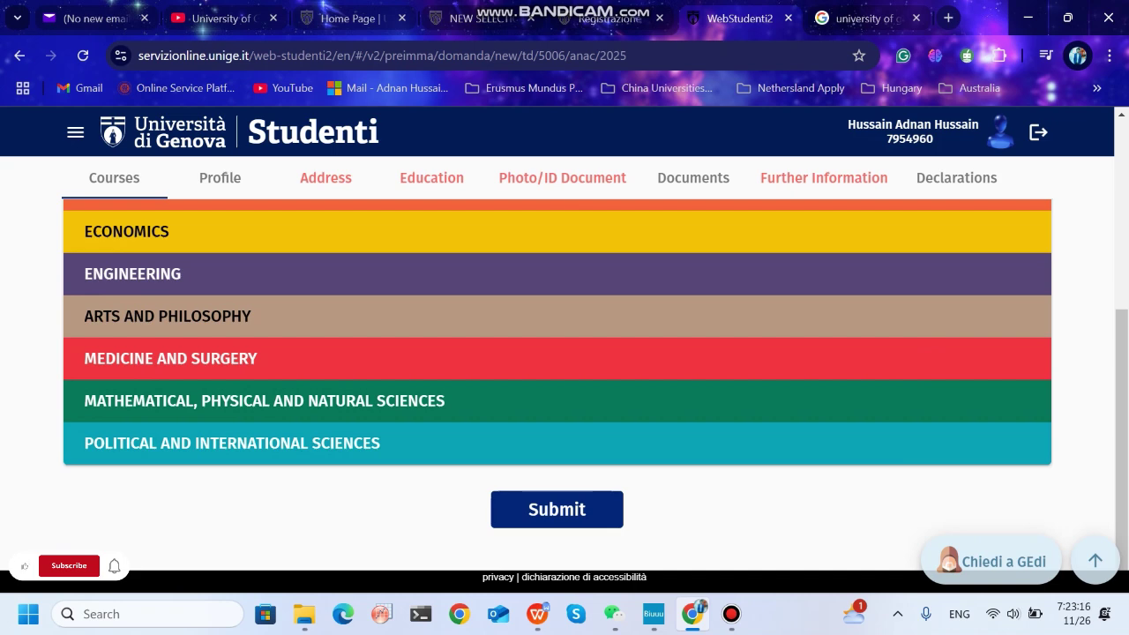
scroll(557, 375, up, 4)
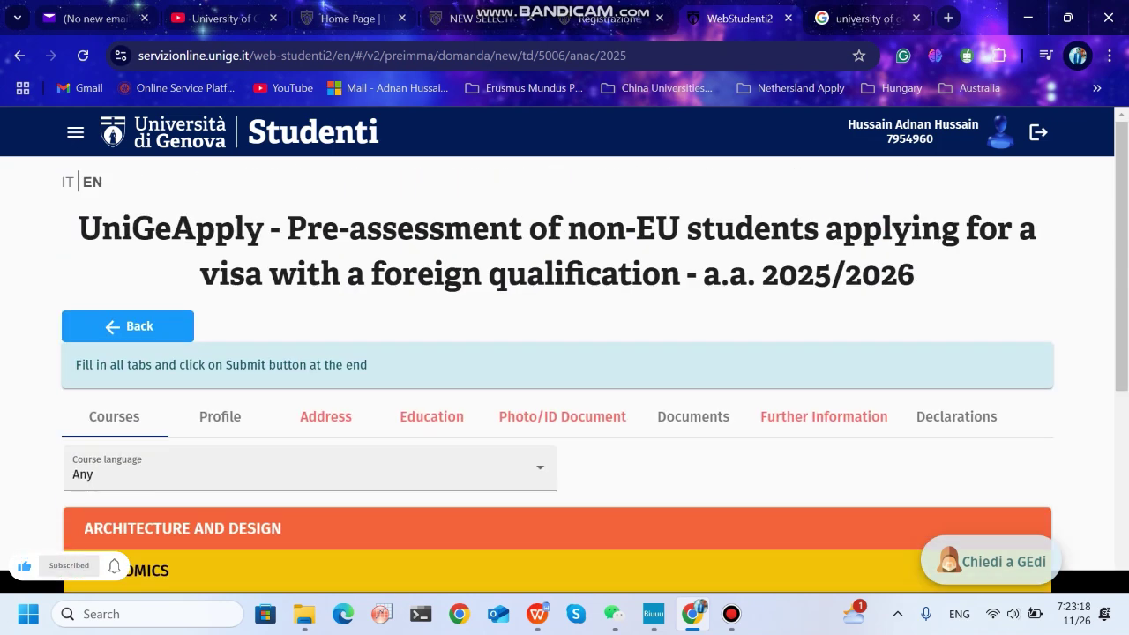